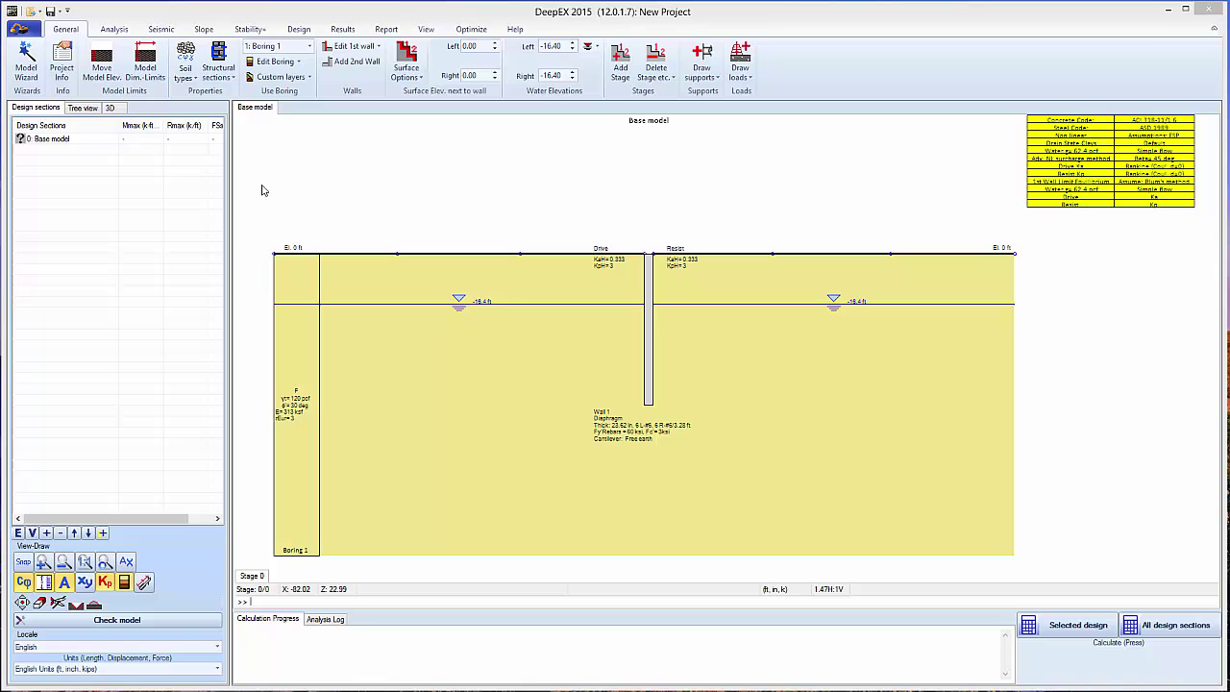
# Step: Start the model wizard with English units (kips, ft, inches) and the limit equilibrium analysis type
pyautogui.click(26, 60)
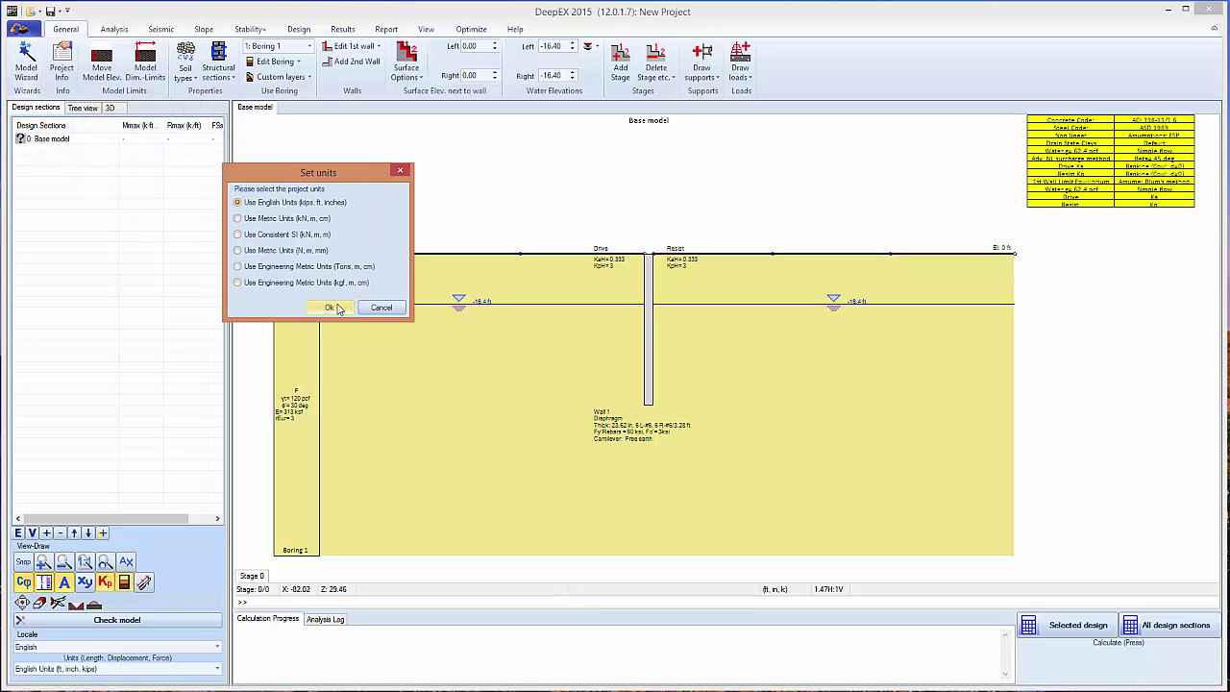
pyautogui.click(330, 307)
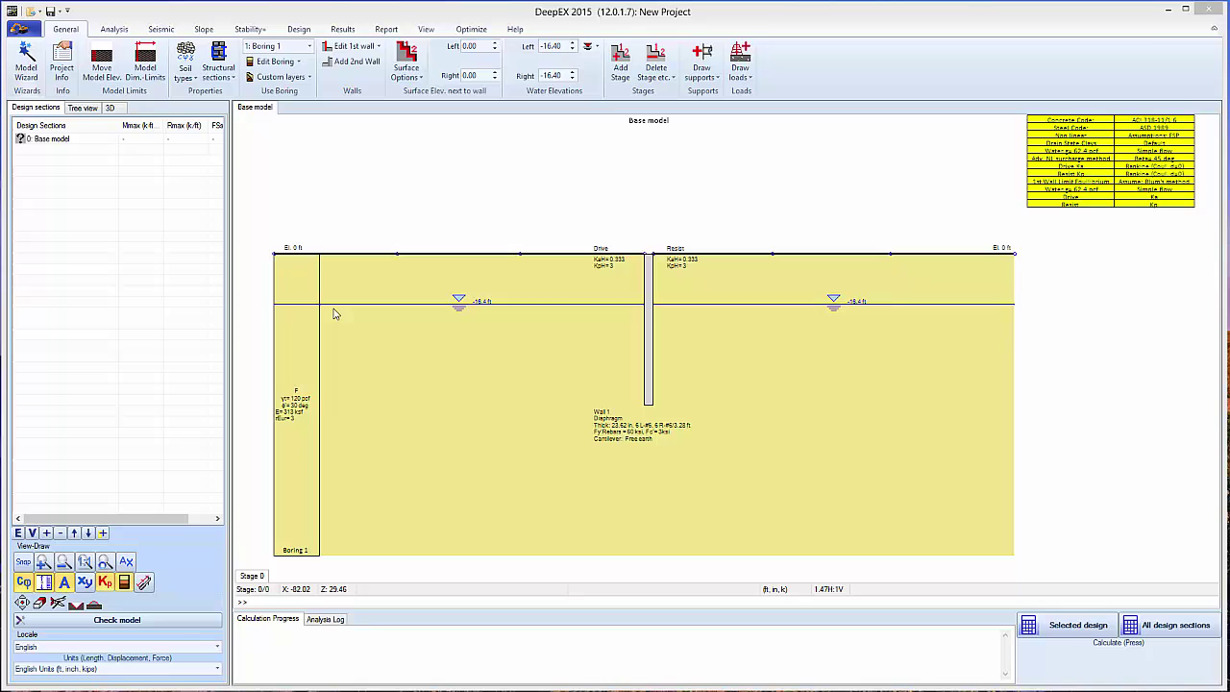
pyautogui.click(380, 258)
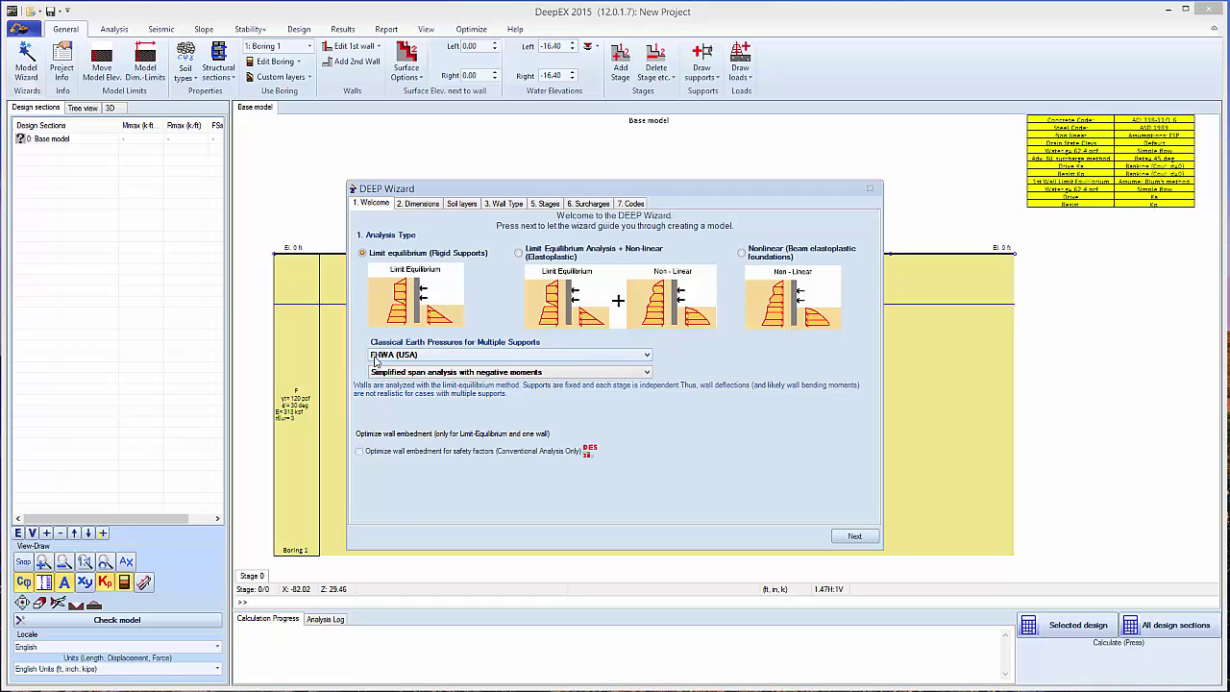
# Step: Set the multiple-support analysis method to California Trenching Manual 2011 (option negative moments) and continue to the dimensions
pyautogui.click(635, 376)
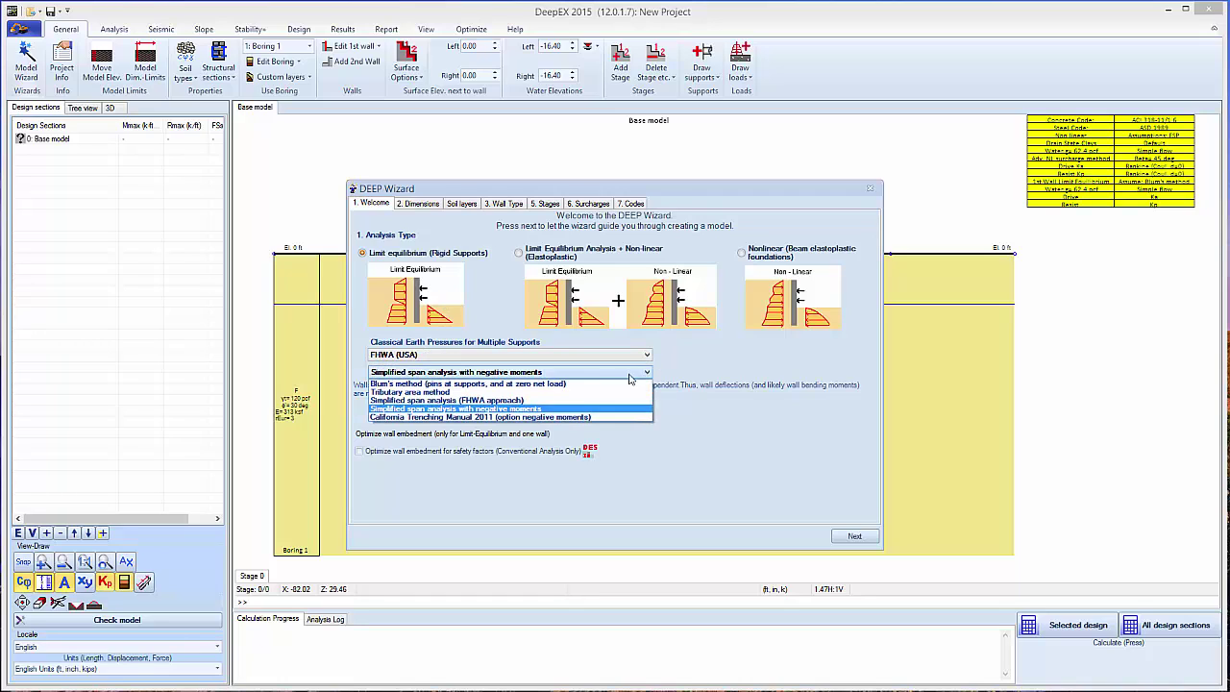
pyautogui.click(468, 417)
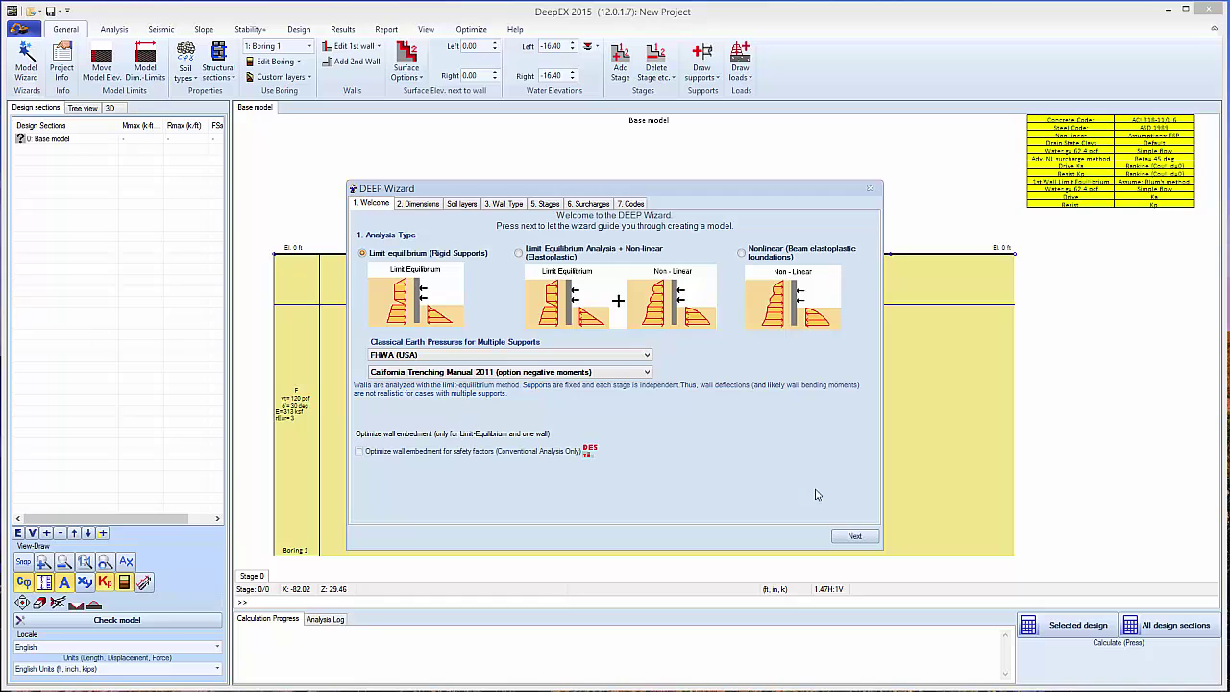
pyautogui.click(854, 537)
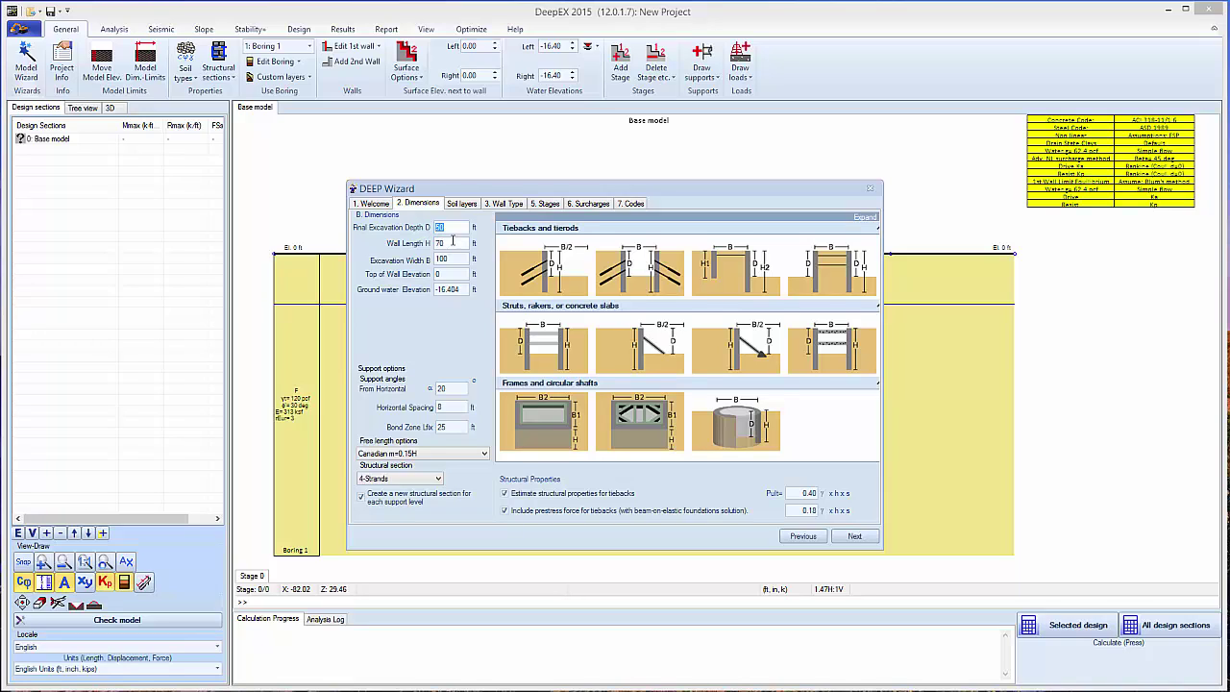
# Step: Set the final excavation depth to 30 ft, wall length to 50 ft, excavation width to 45 ft and ground water elevation to -10 ft
pyautogui.doubleClick(441, 243)
pyautogui.doubleClick(453, 259)
pyautogui.write('45')
pyautogui.moveTo(460, 286); pyautogui.dragTo(416, 290)
pyautogui.write('-10')
# Step: Choose the rectangular frame with diagonal bracing, set horizontal spacing to 15 ft and B2 to 90 ft, and continue to the soil layers
pyautogui.click(659, 434)
pyautogui.moveTo(452, 383); pyautogui.dragTo(400, 381)
pyautogui.write('1')
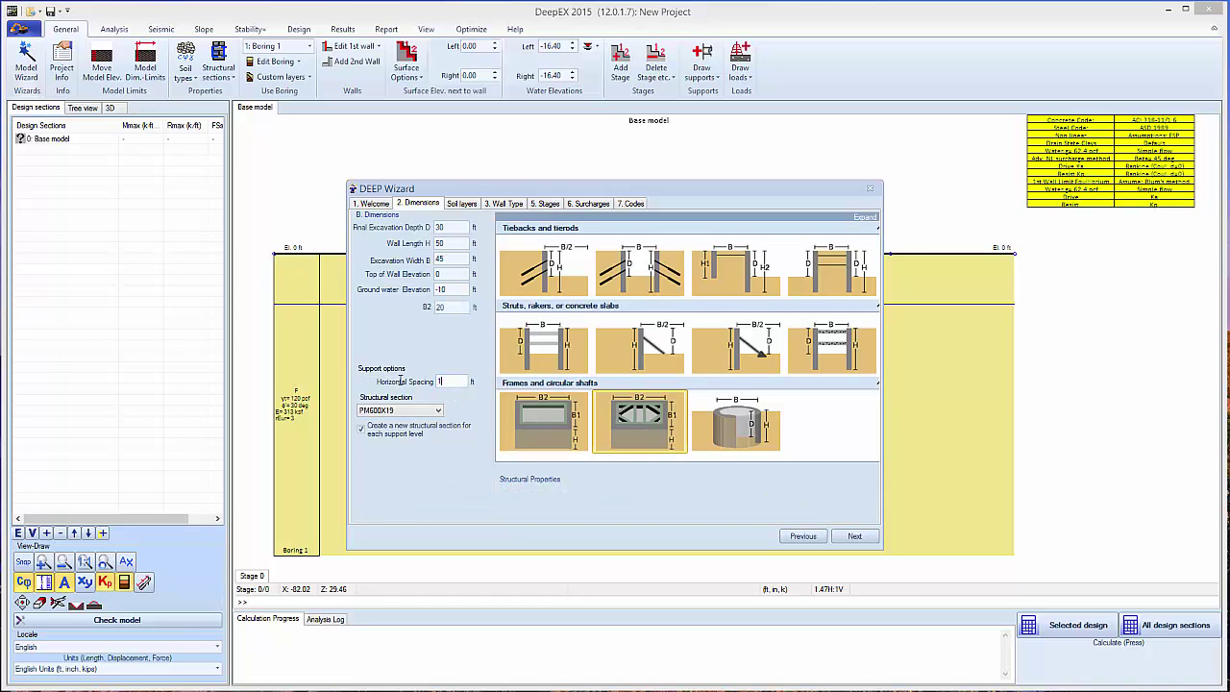
pyautogui.write('5')
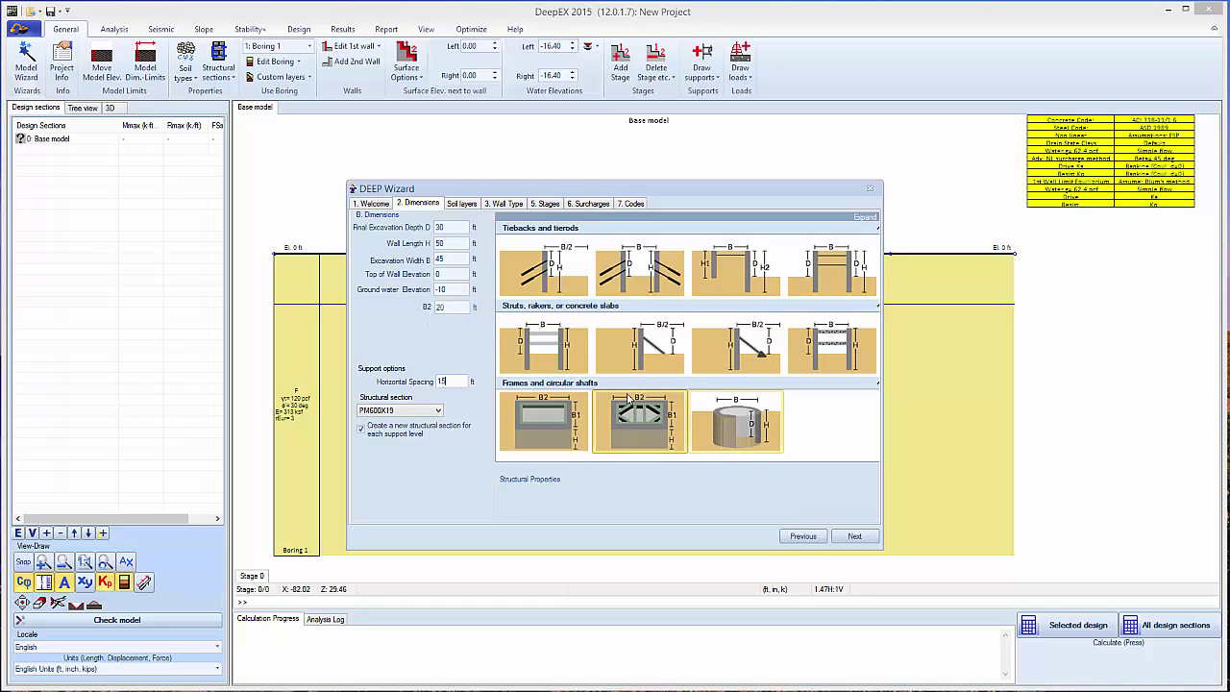
pyautogui.moveTo(447, 306); pyautogui.dragTo(420, 305)
pyautogui.write('90')
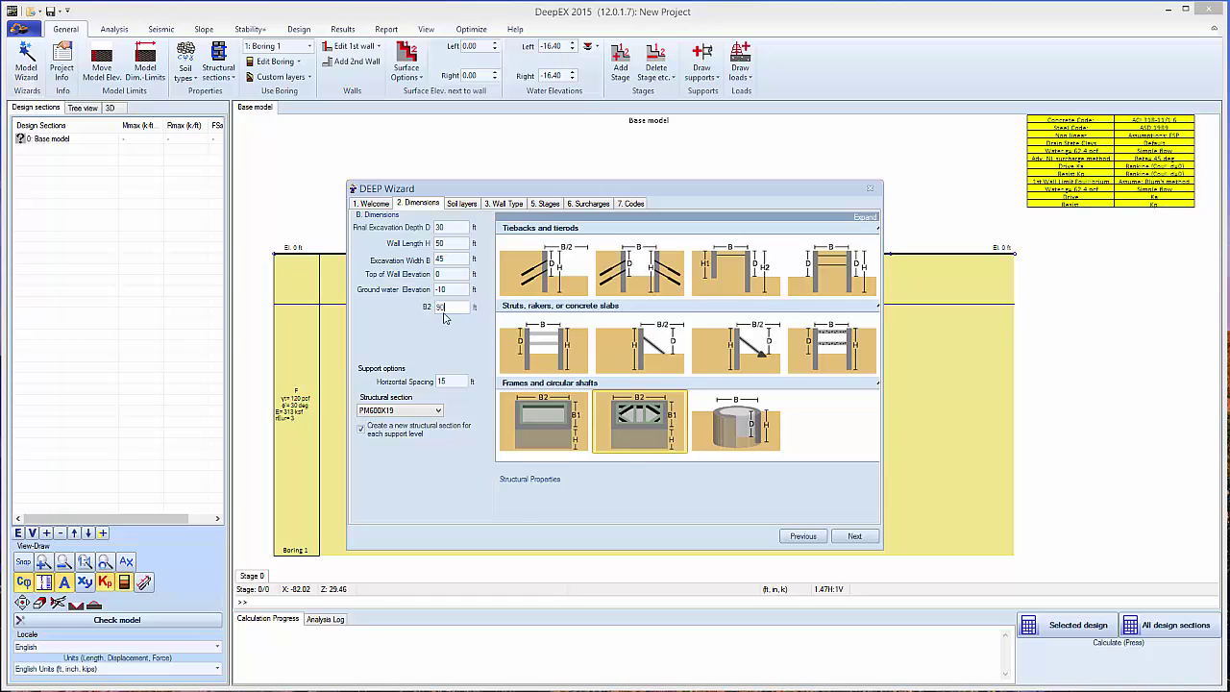
pyautogui.click(849, 539)
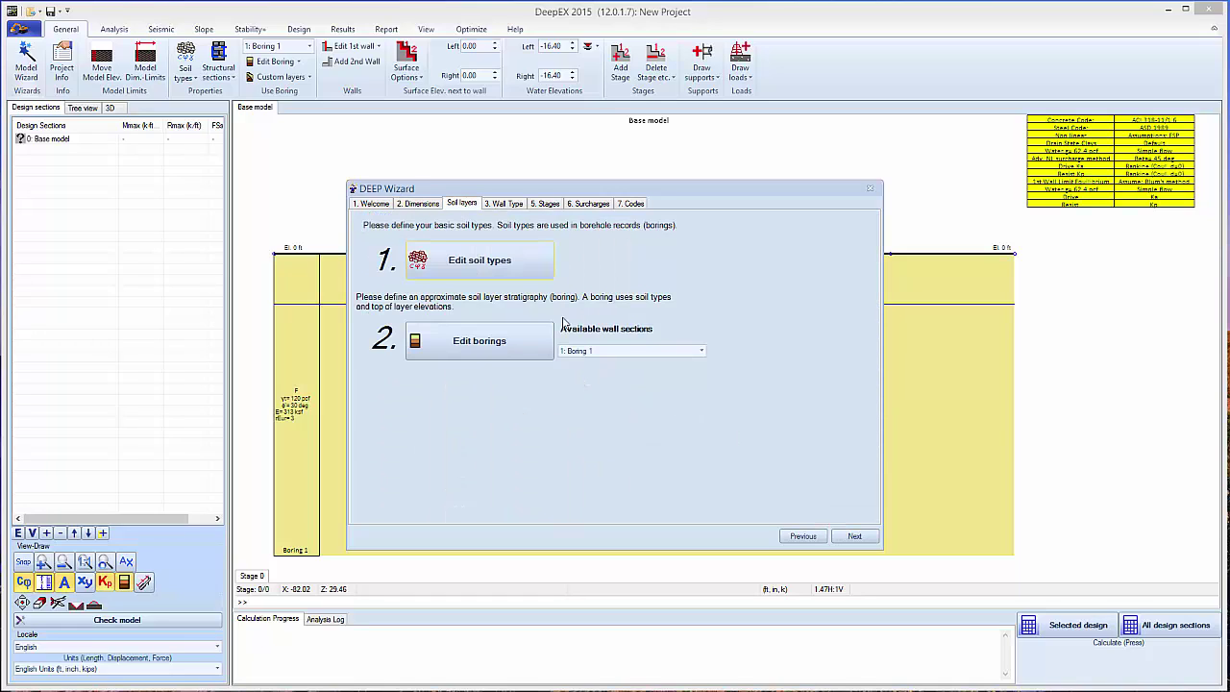
# Step: Review the list of defined soil types and their properties, keeping them as they are
pyautogui.click(479, 261)
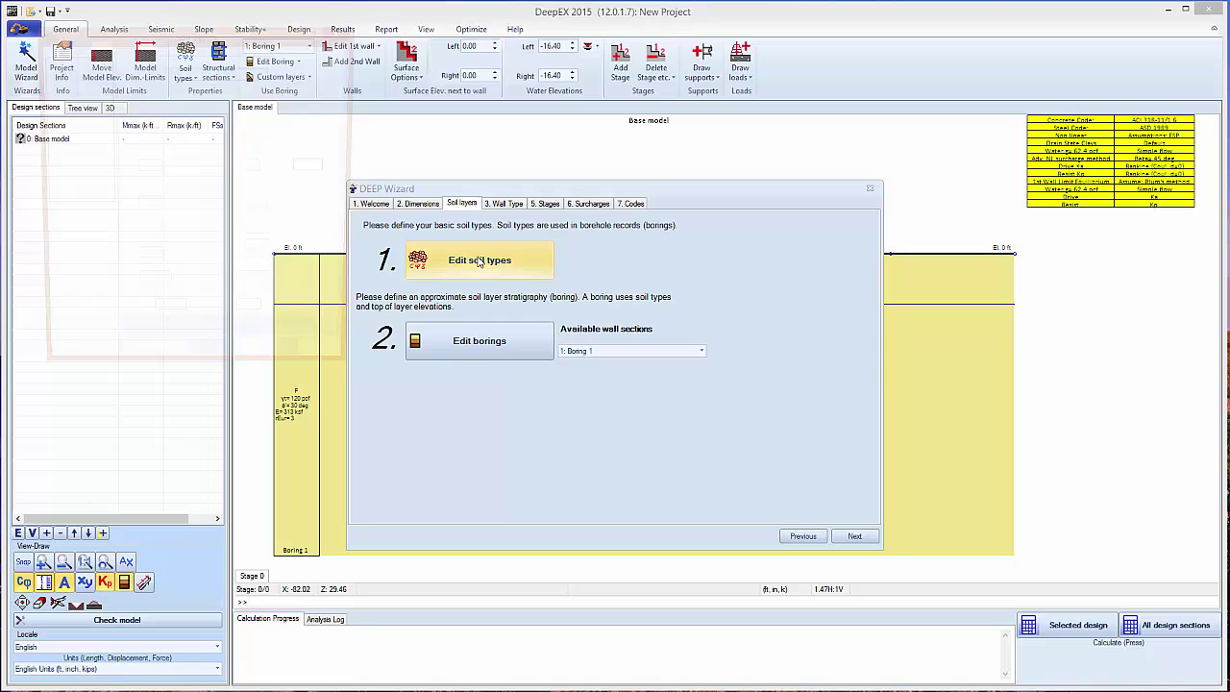
pyautogui.moveTo(222, 35); pyautogui.dragTo(792, 120)
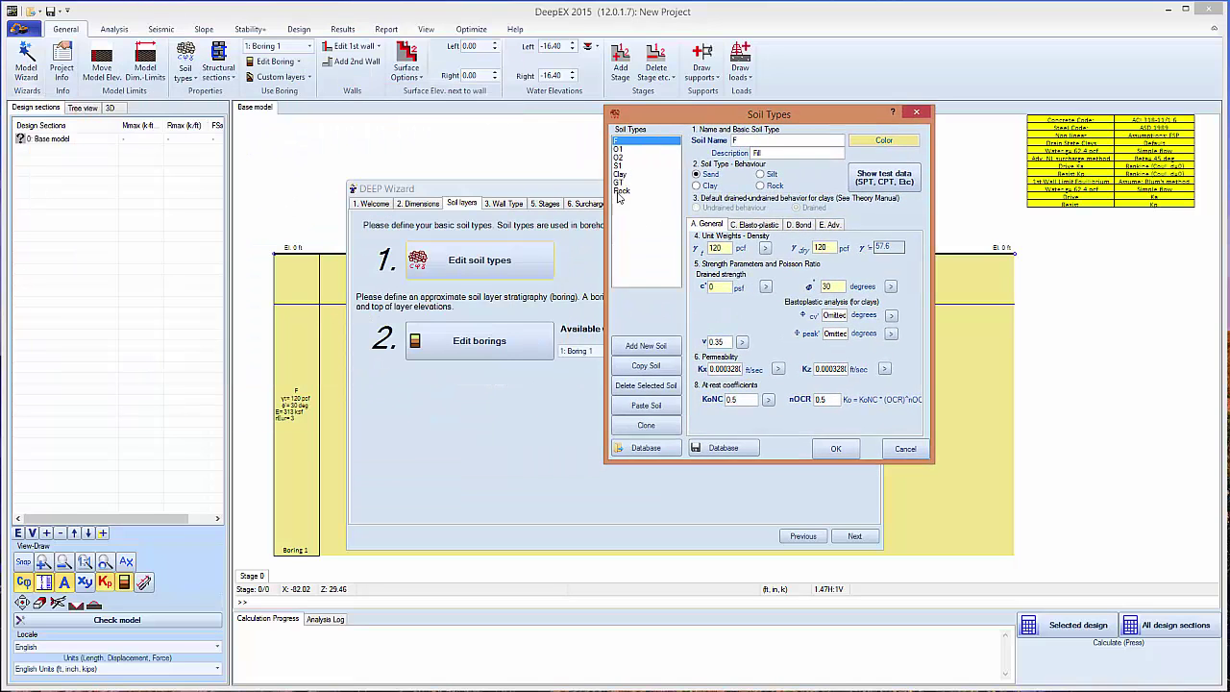
pyautogui.click(835, 449)
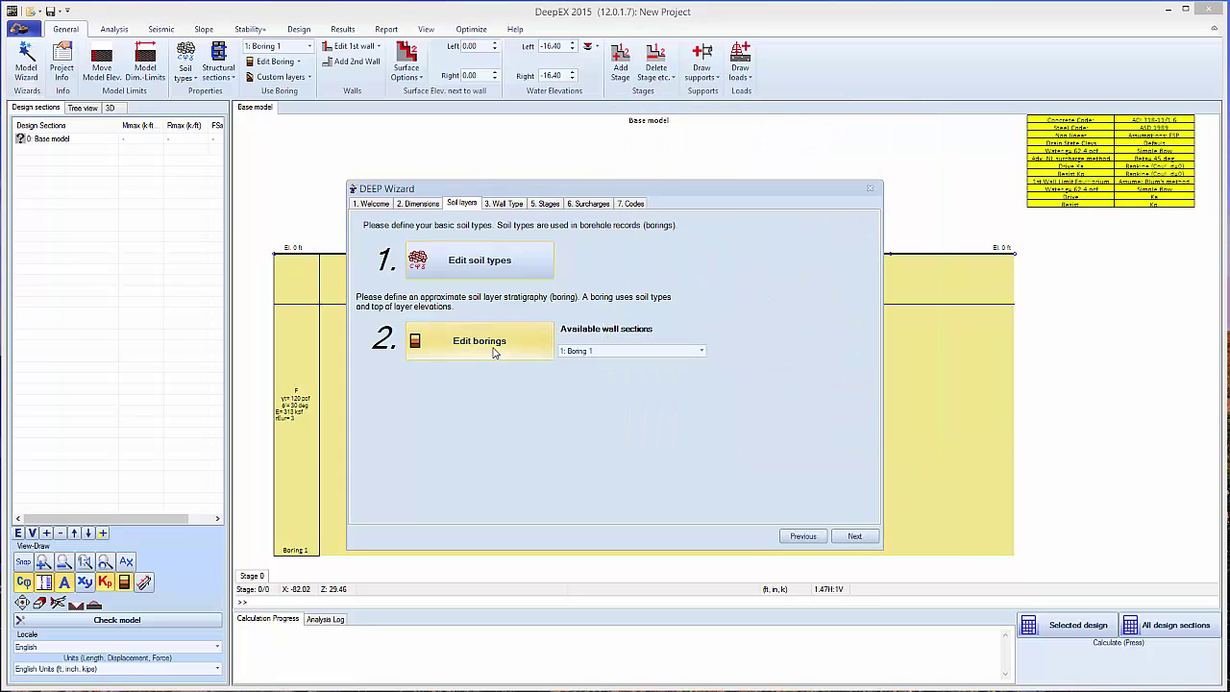
# Step: Add a second layer to Boring 1 with its top at -10 ft and soil type S1, and accept the boring
pyautogui.click(493, 352)
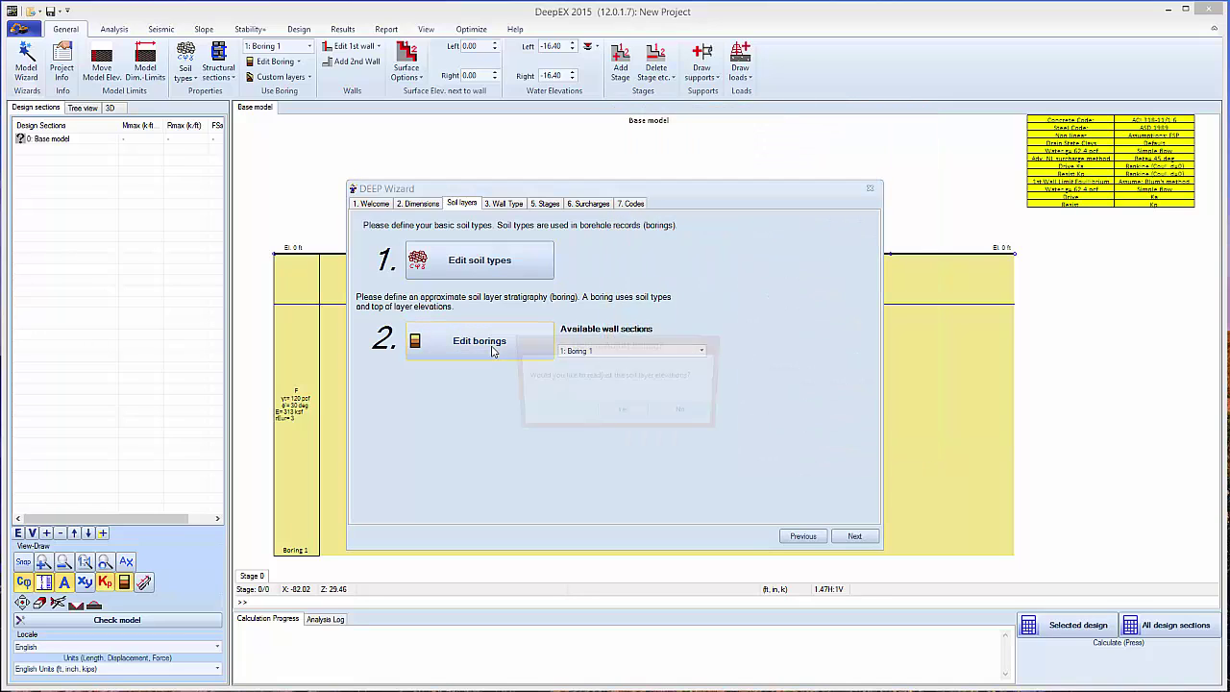
pyautogui.click(633, 415)
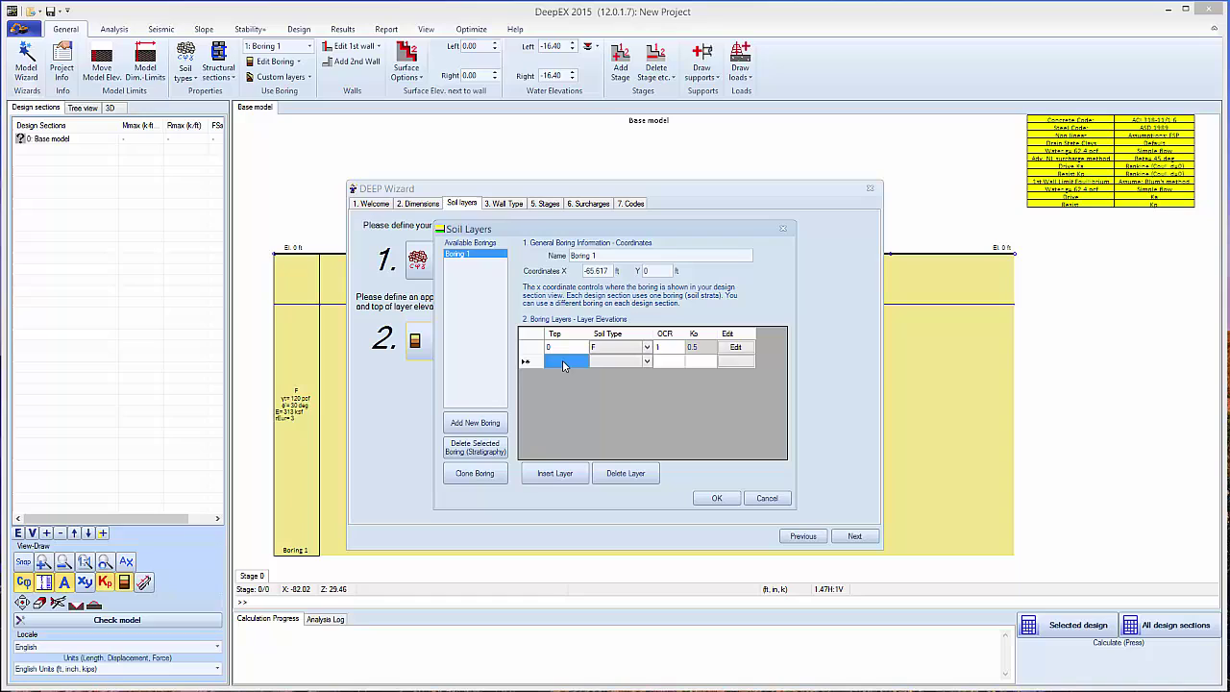
pyautogui.write('-10')
pyautogui.press('Return')
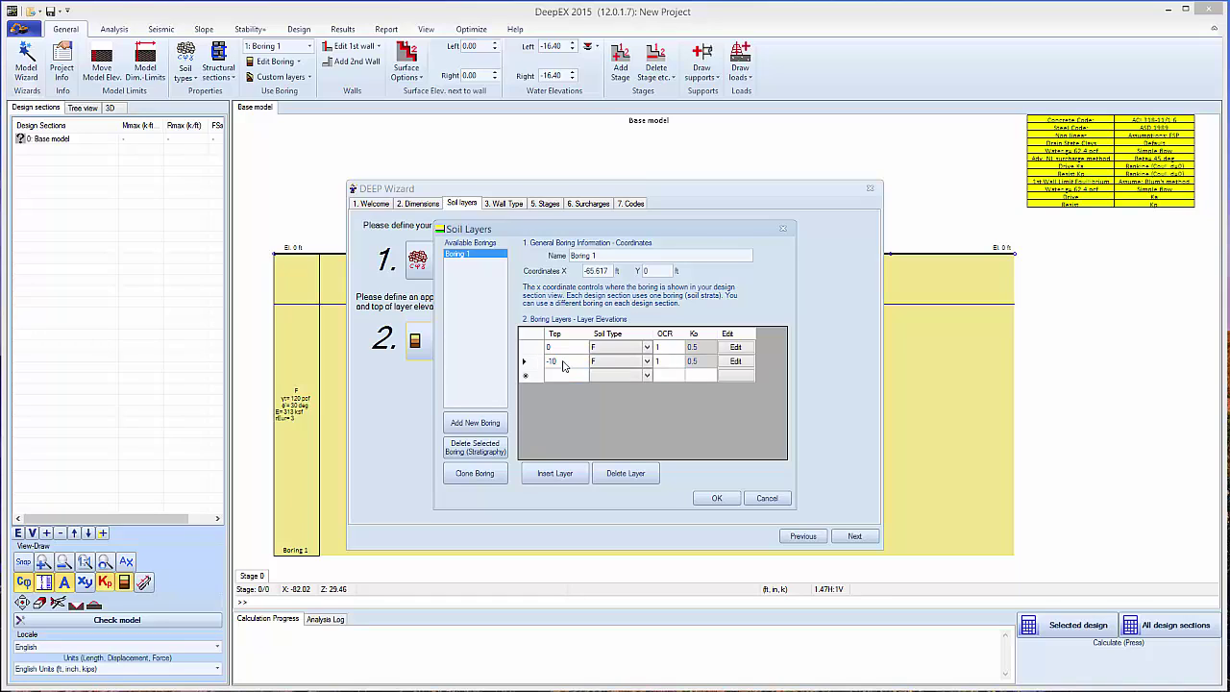
pyautogui.click(649, 366)
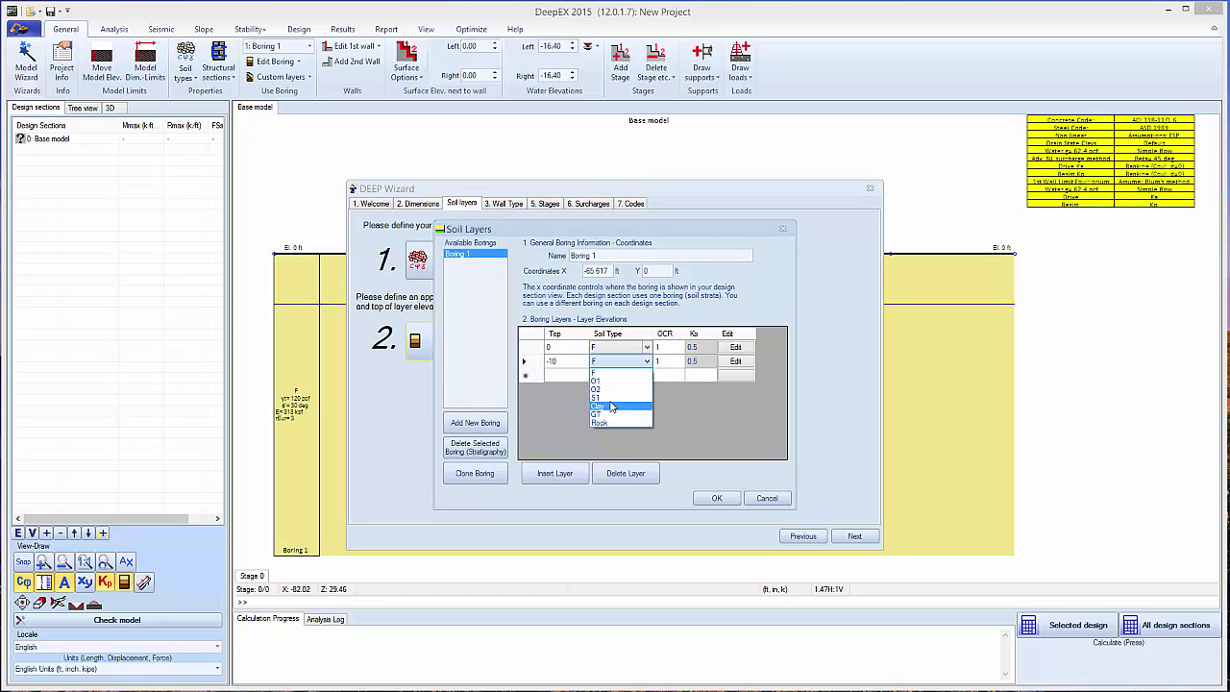
pyautogui.click(614, 404)
pyautogui.click(670, 352)
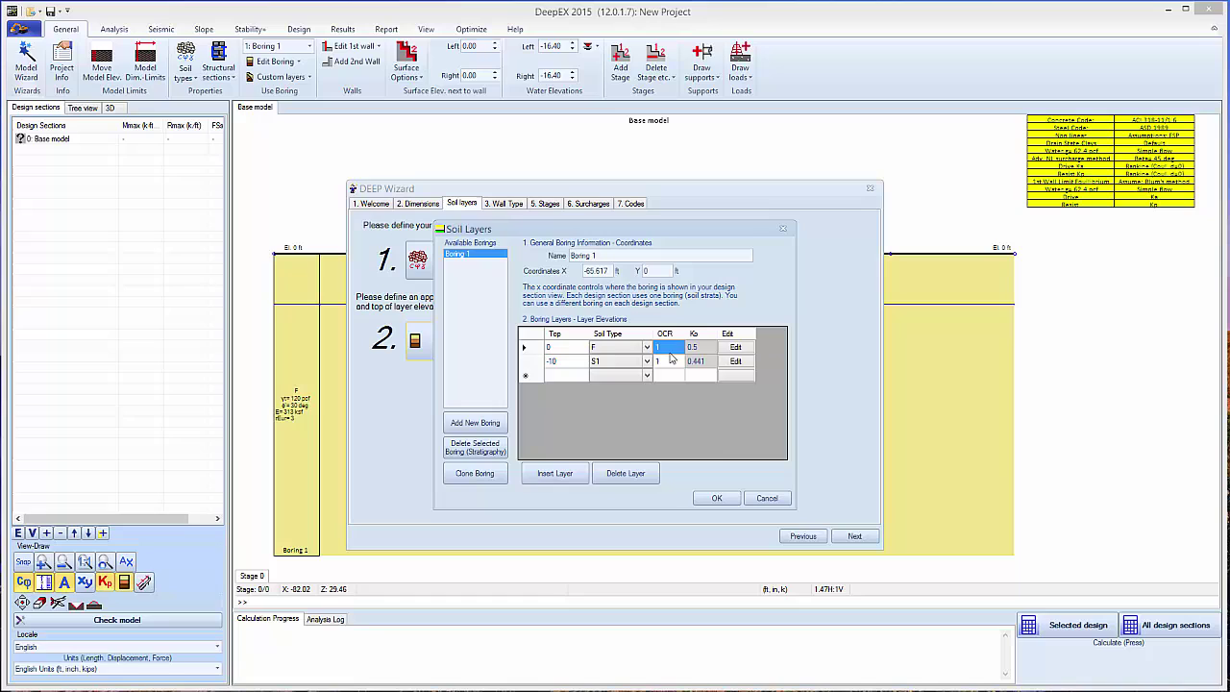
pyautogui.click(721, 503)
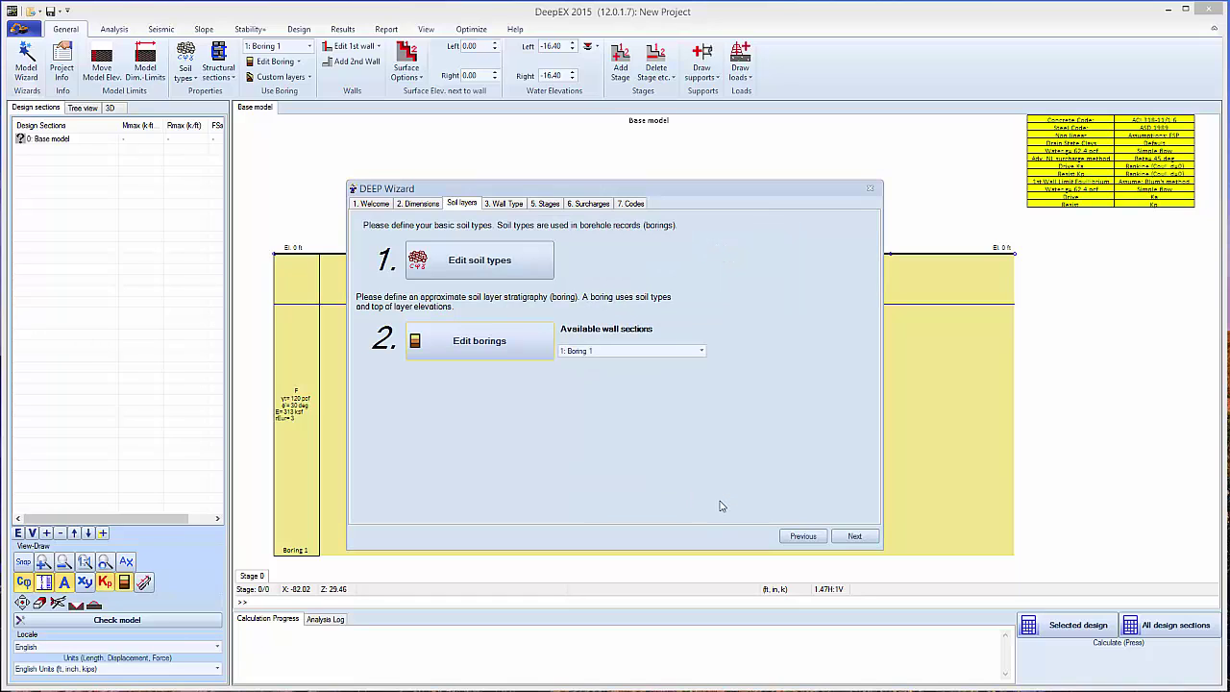
# Step: Edit the wall section data and change the wall type to a secant pile wall with steel I beams
pyautogui.click(853, 538)
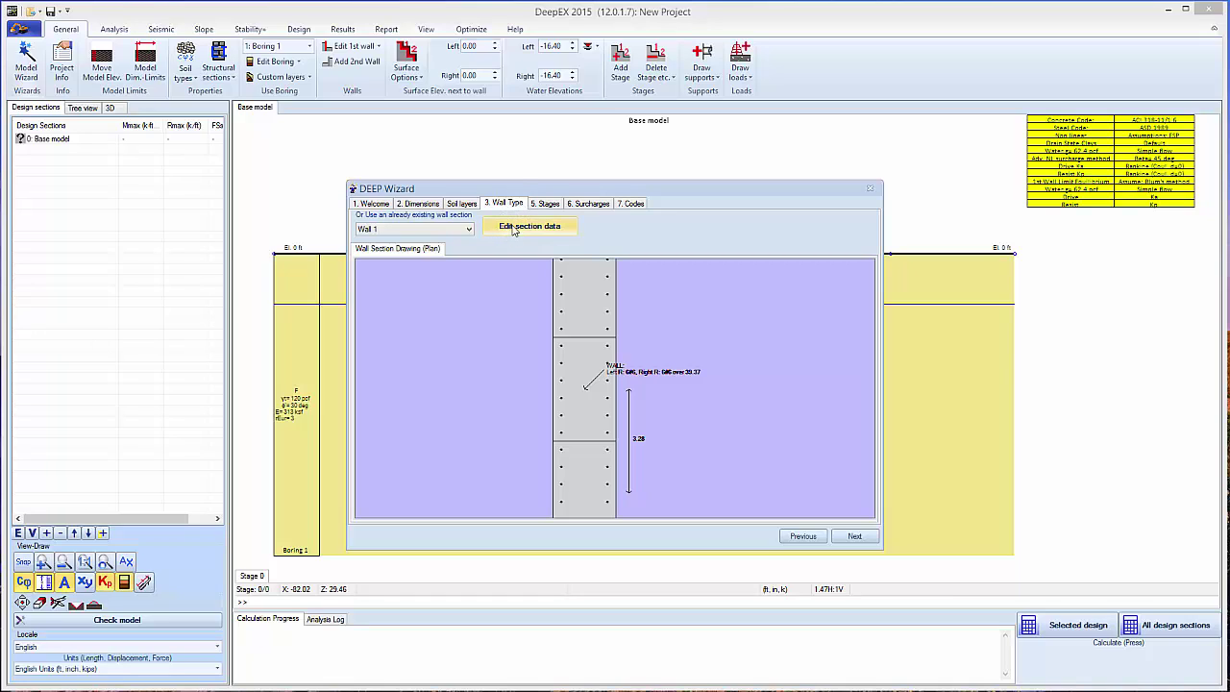
pyautogui.click(514, 228)
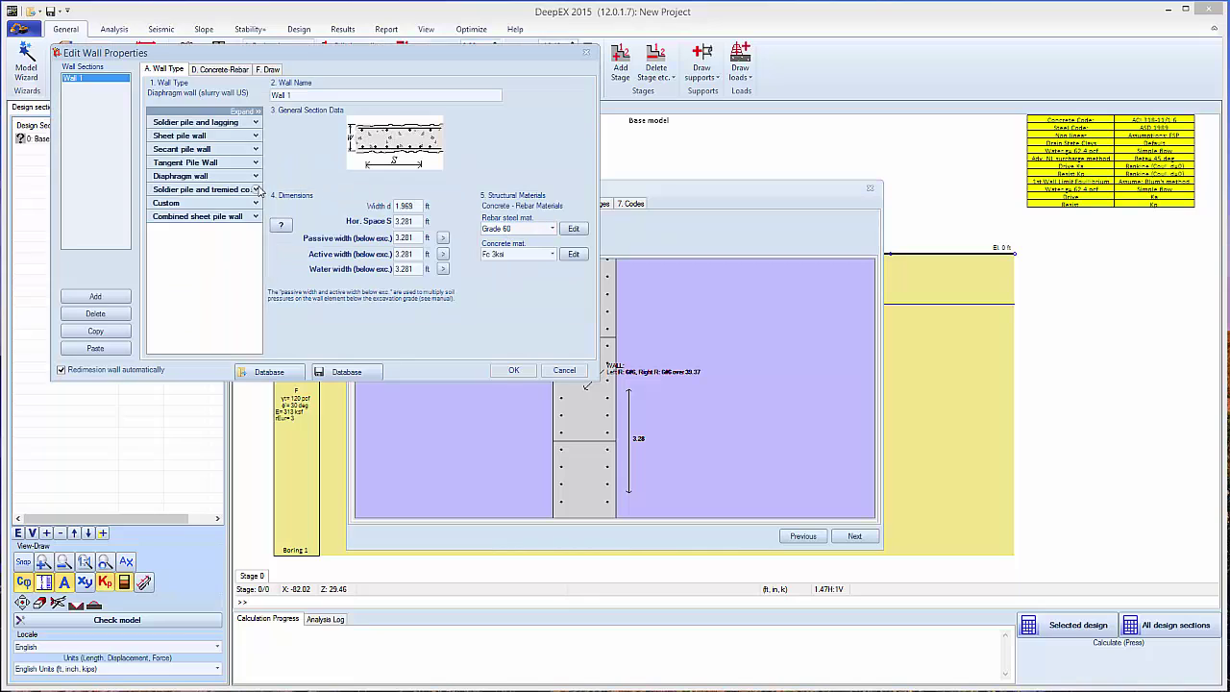
pyautogui.click(256, 150)
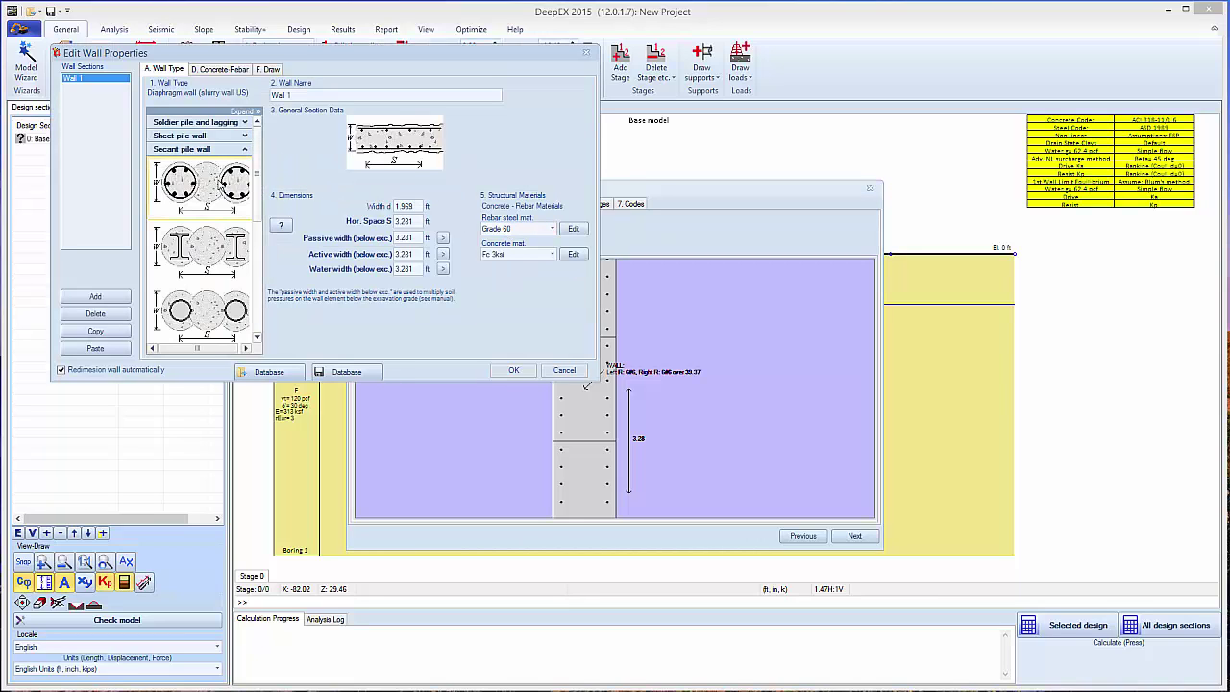
pyautogui.click(203, 249)
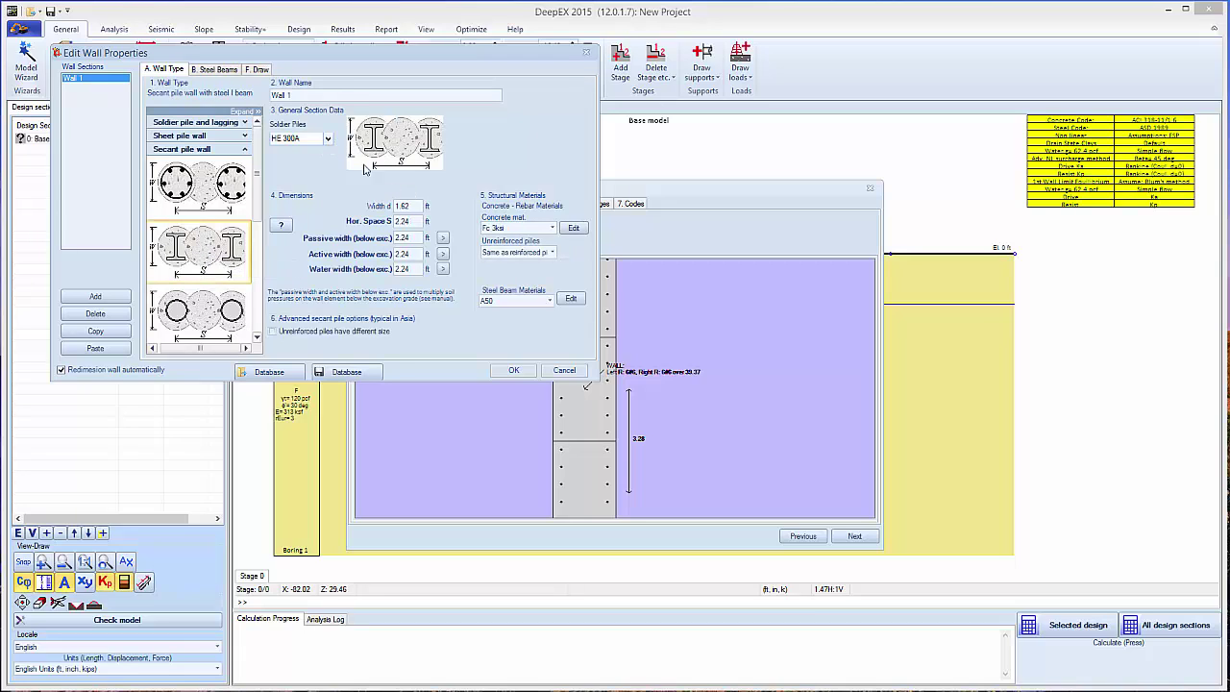
# Step: Set the secant pile wall width to 2.5 ft, the horizontal spacing to 4 ft and the concrete material to Fc 3ksi
pyautogui.moveTo(414, 201); pyautogui.dragTo(375, 198)
pyautogui.write('2.5')
pyautogui.moveTo(416, 223); pyautogui.dragTo(388, 221)
pyautogui.write('4')
pyautogui.click(553, 227)
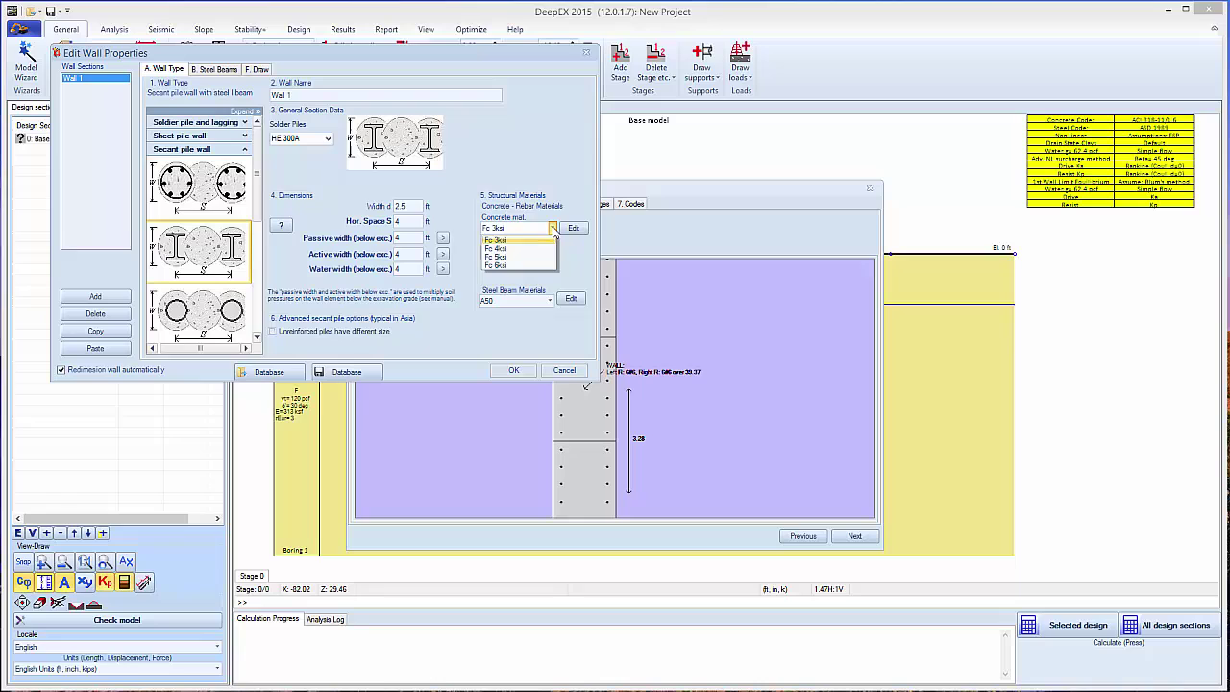
pyautogui.click(519, 240)
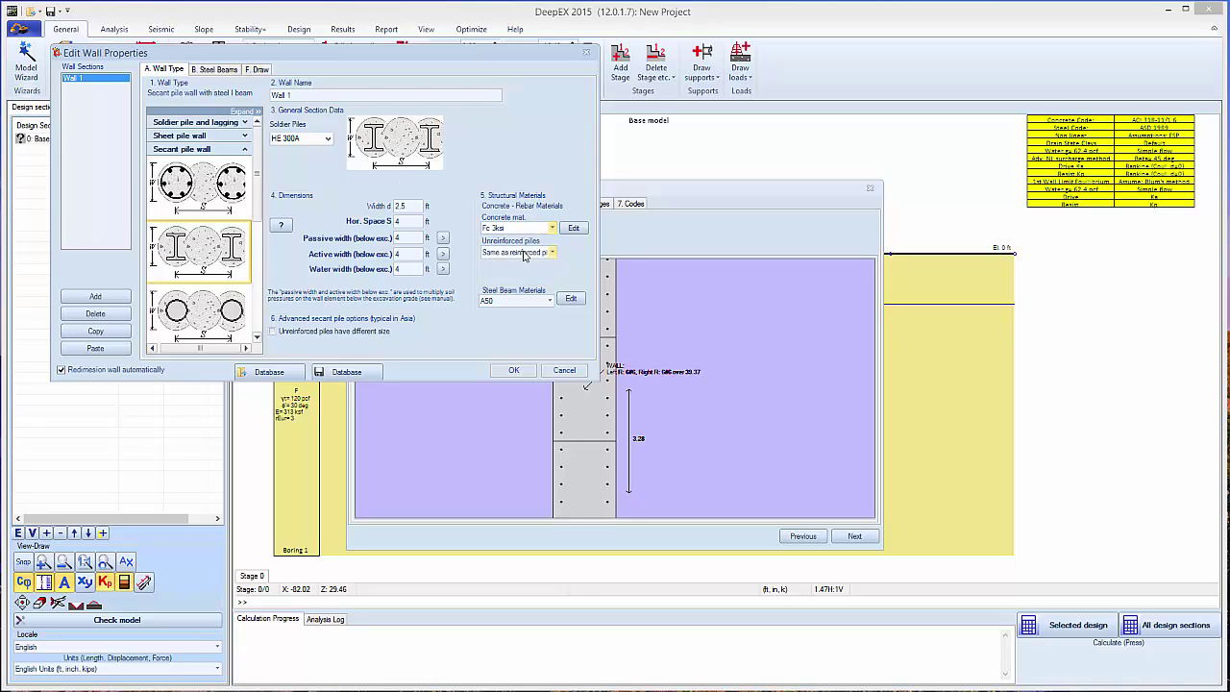
# Step: Use W18x97 soldier piles with a wall width of 2.5 ft, accept the wall properties and continue to the construction stages
pyautogui.click(328, 139)
pyautogui.write('W')
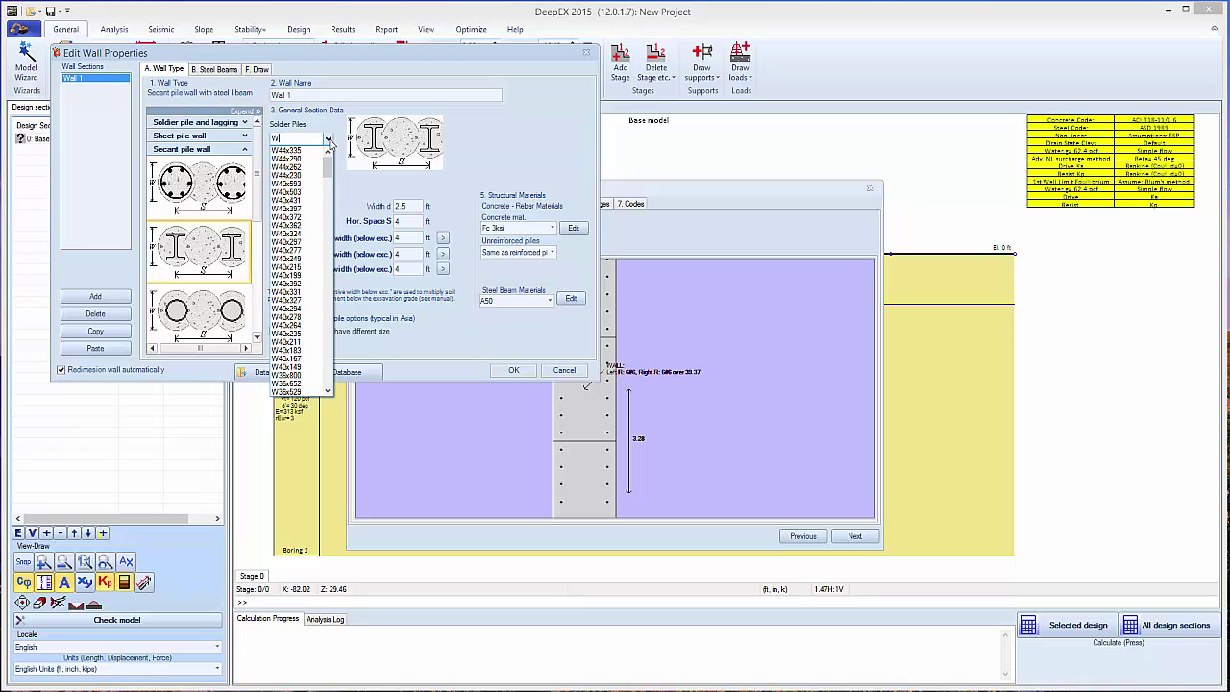
pyautogui.write('1')
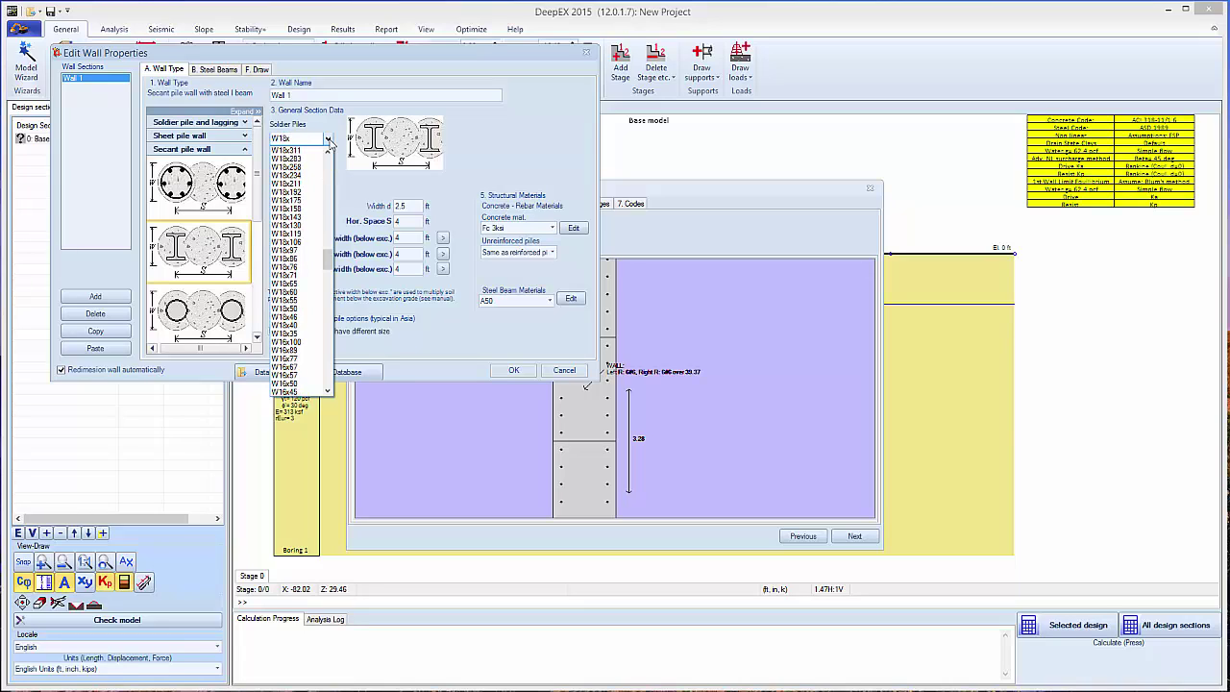
pyautogui.write('8x')
pyautogui.click(289, 251)
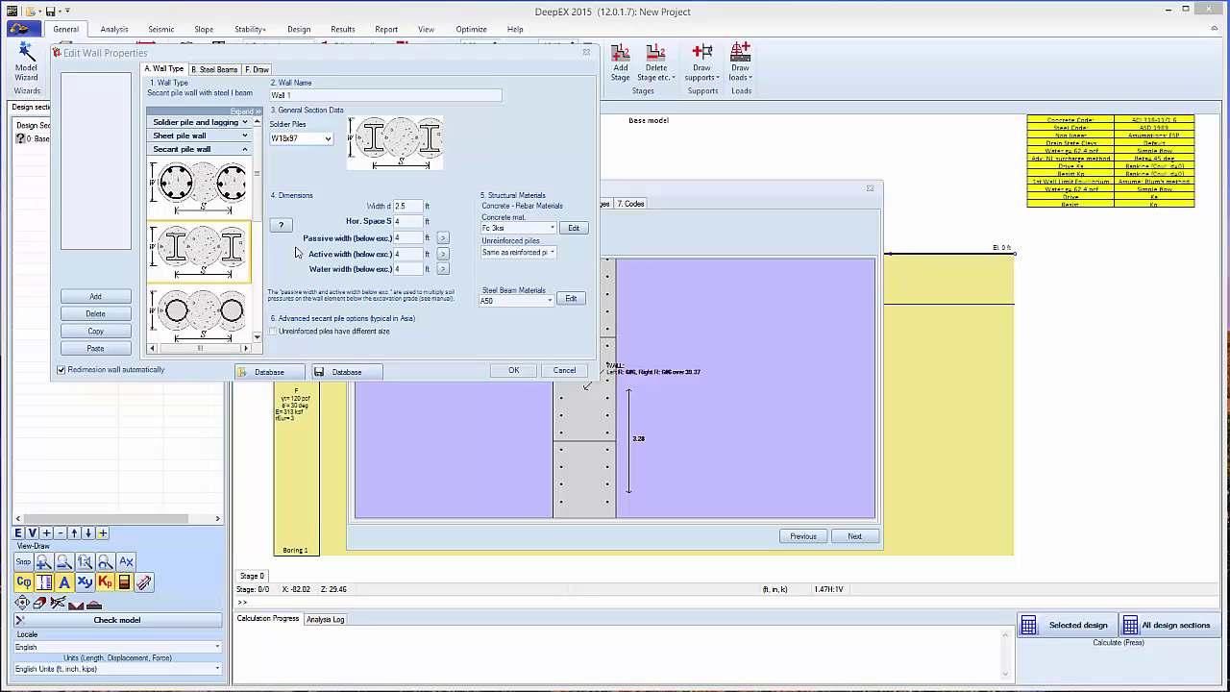
pyautogui.click(682, 419)
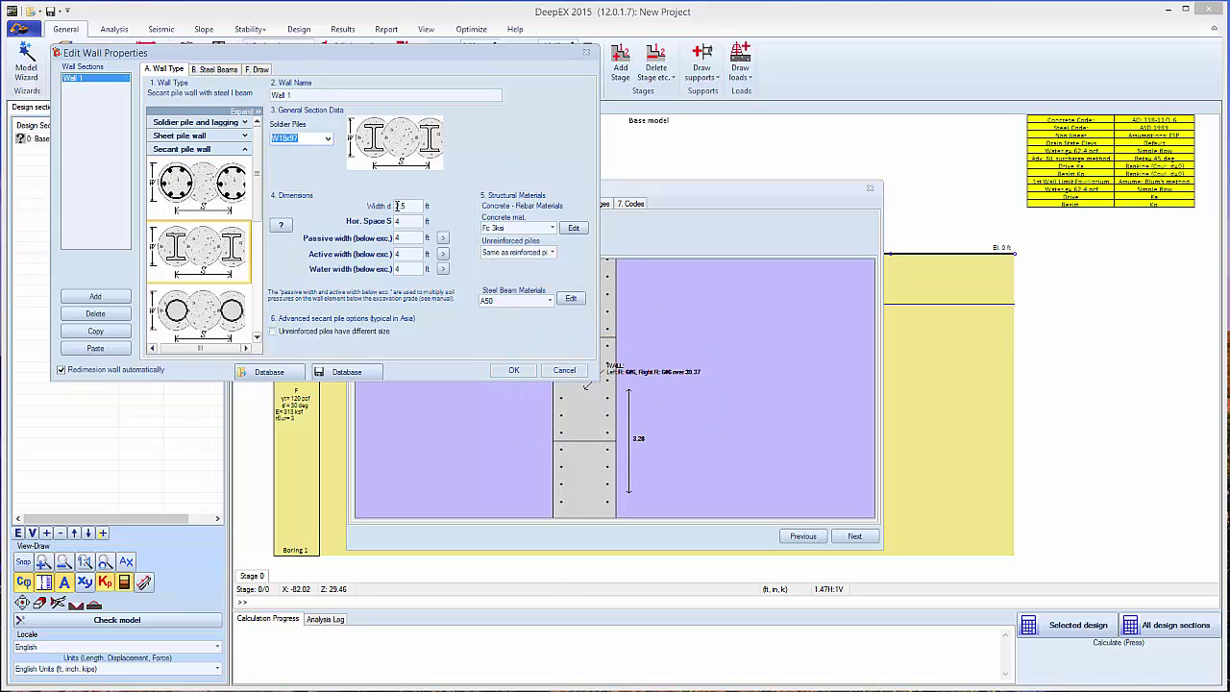
pyautogui.write('2.5')
pyautogui.click(497, 372)
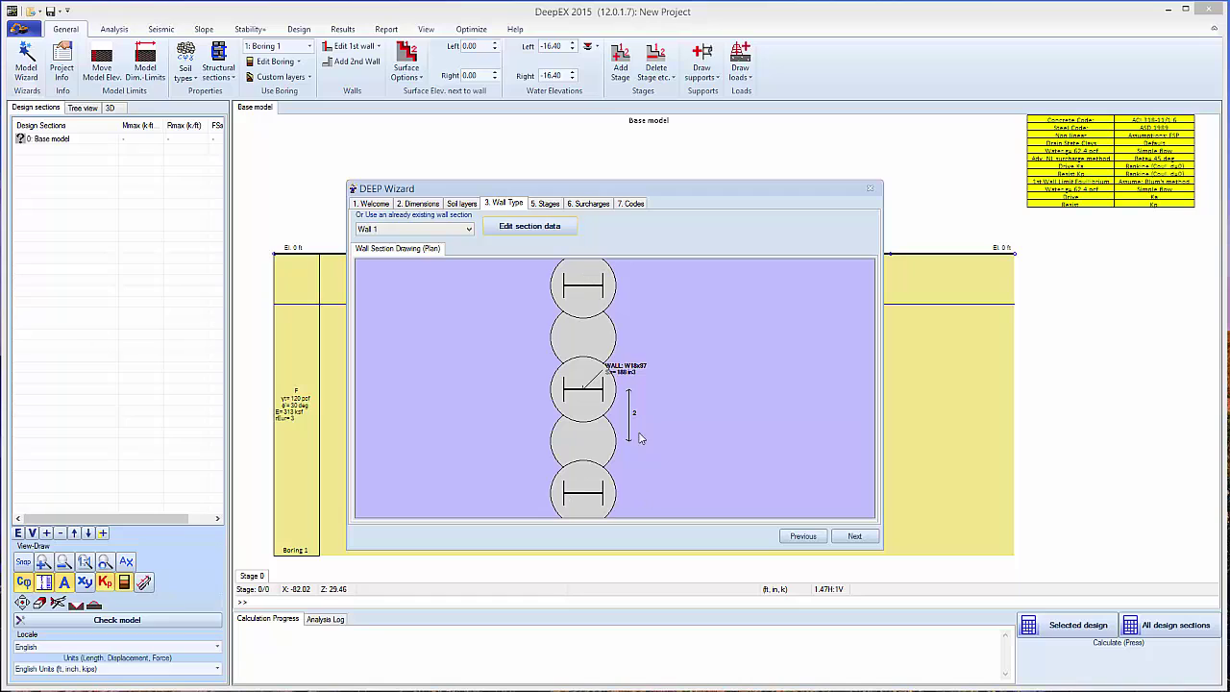
pyautogui.click(858, 536)
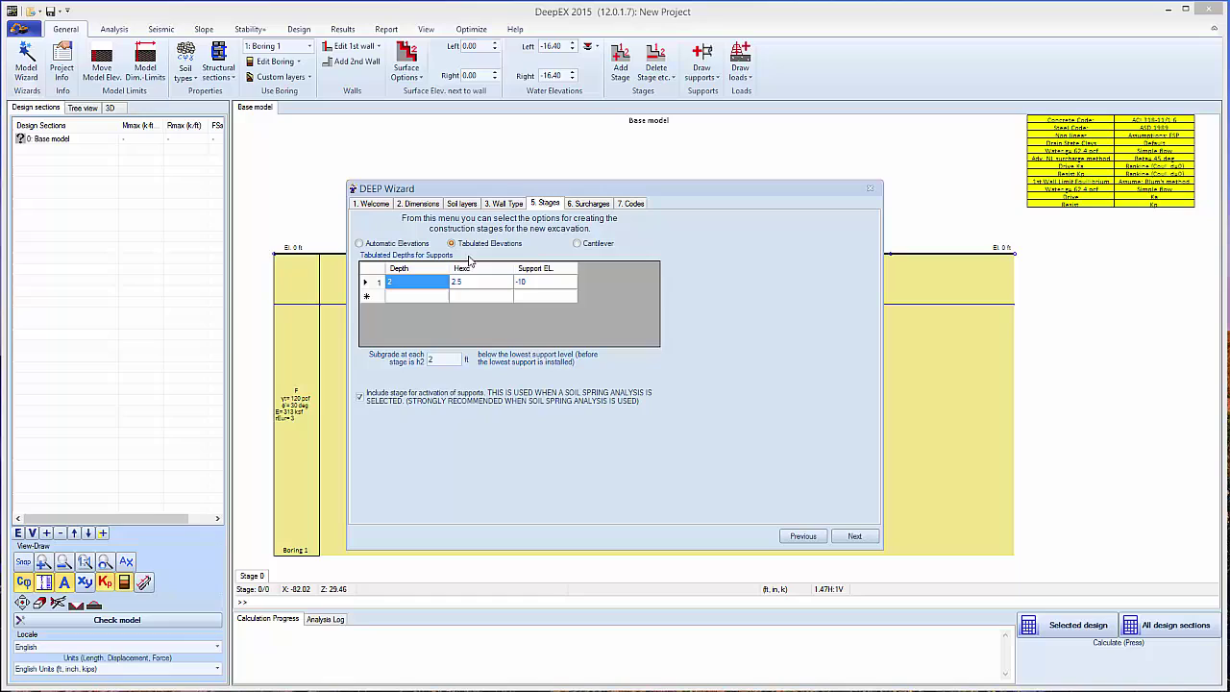
# Step: Set the excavation depth Hexc to 4 ft for the first support in the tabulated elevations
pyautogui.click(467, 287)
pyautogui.write('4')
pyautogui.press('Tab')
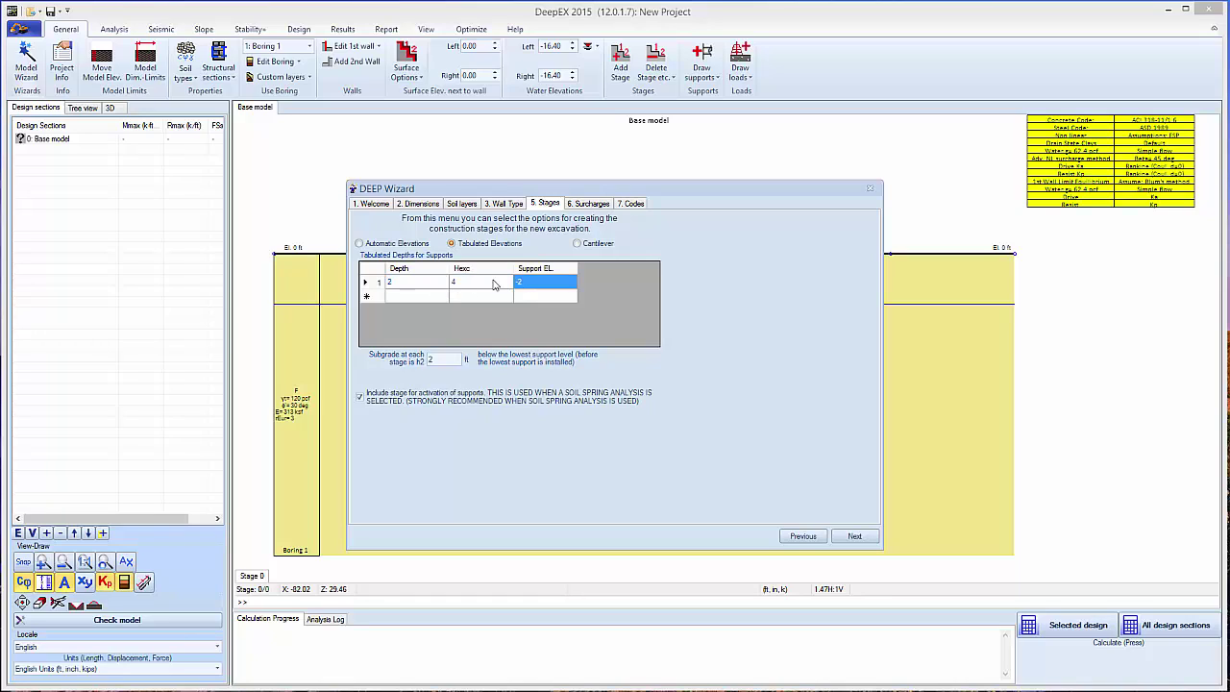
pyautogui.click(447, 282)
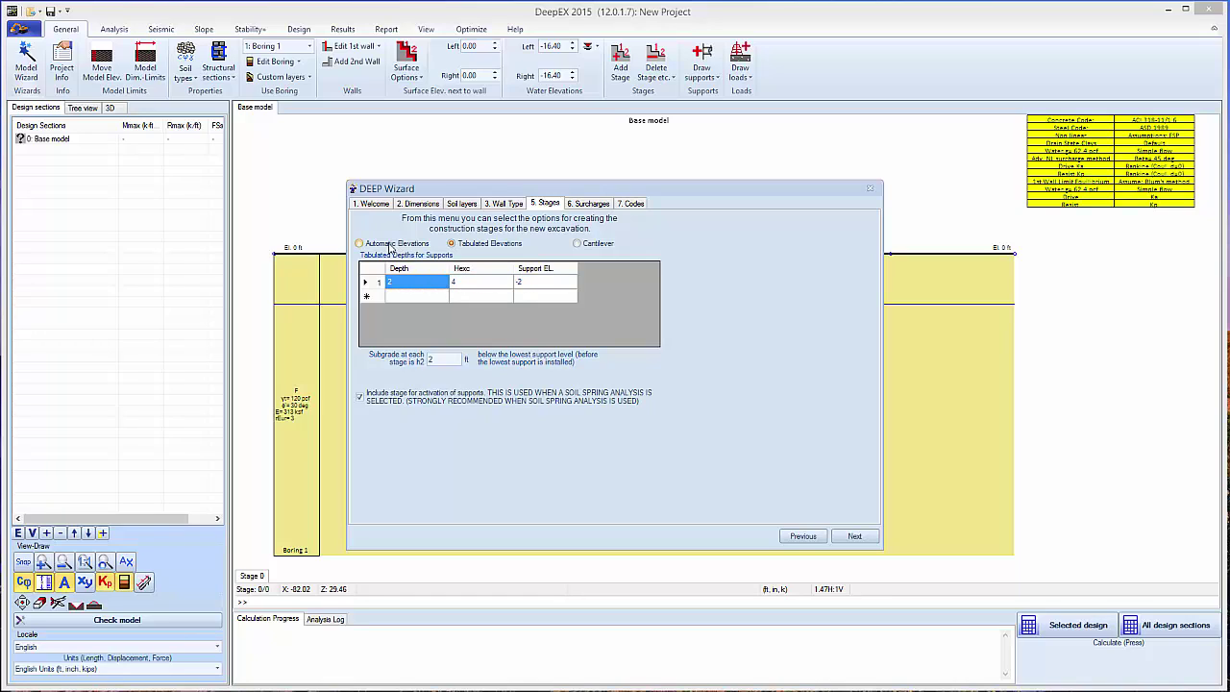
# Step: Switch the construction stages to automatic elevations and continue to the surcharge options
pyautogui.click(391, 246)
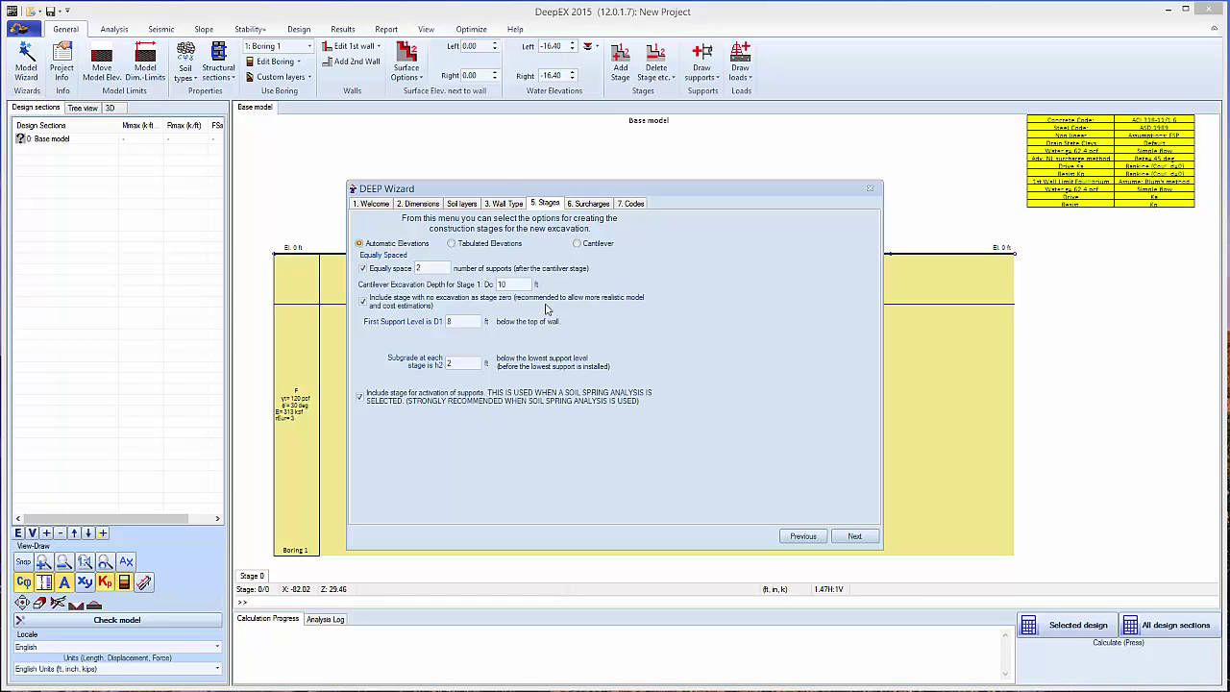
pyautogui.click(855, 536)
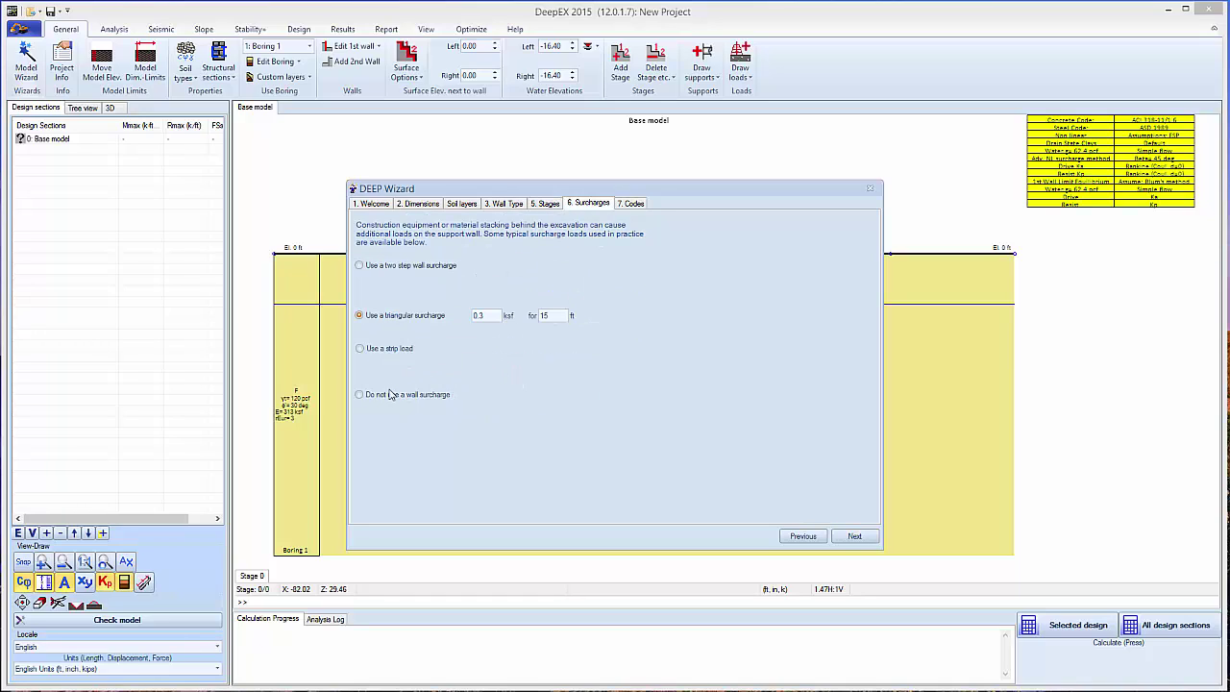
# Step: Choose no wall surcharge, use US Allowable Stress Design for steel with ACI for concrete, and generate the model
pyautogui.click(367, 399)
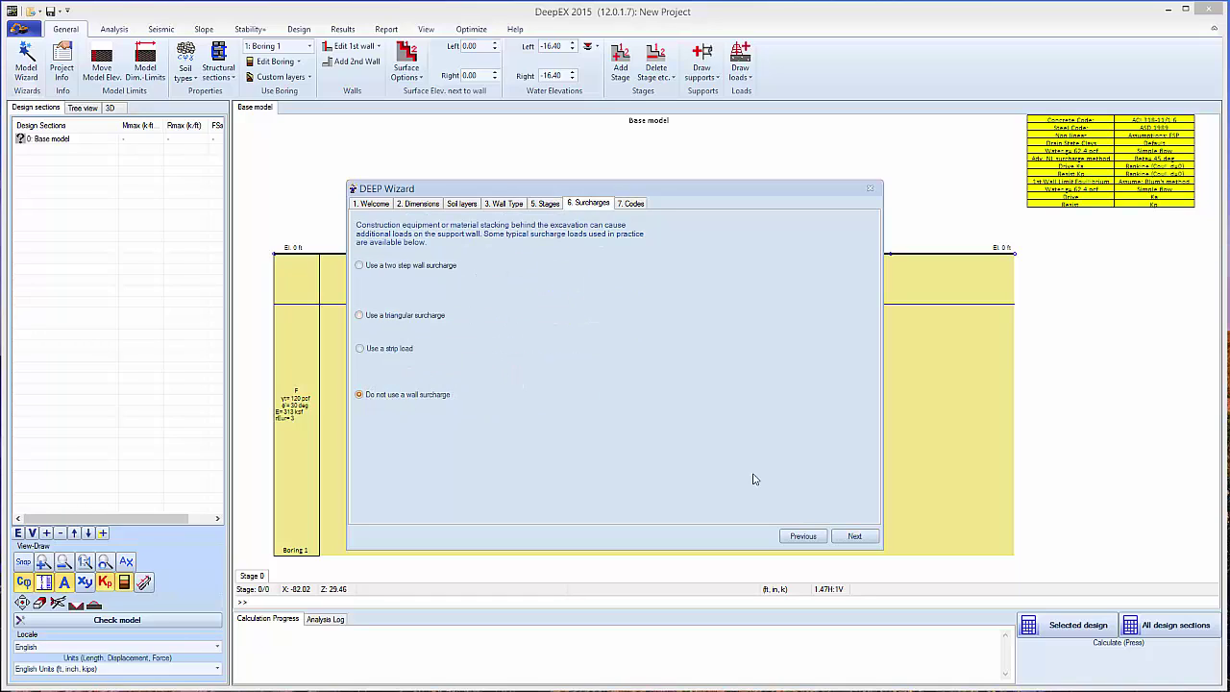
pyautogui.click(850, 536)
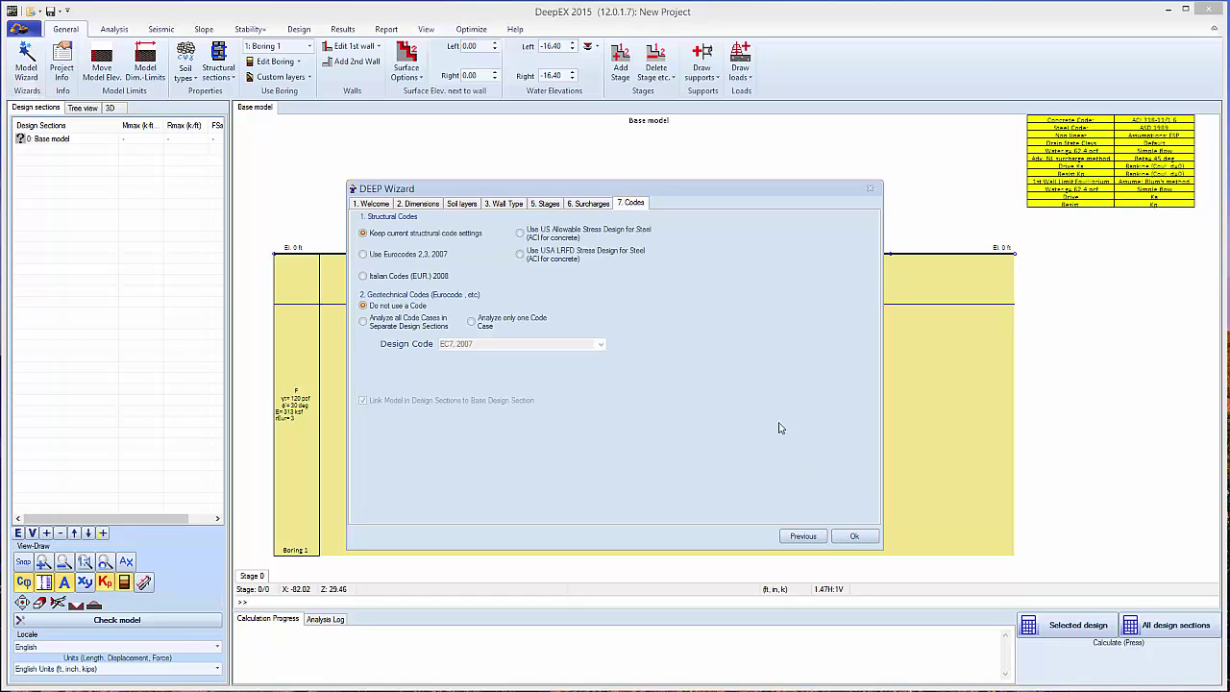
pyautogui.click(539, 238)
pyautogui.click(851, 538)
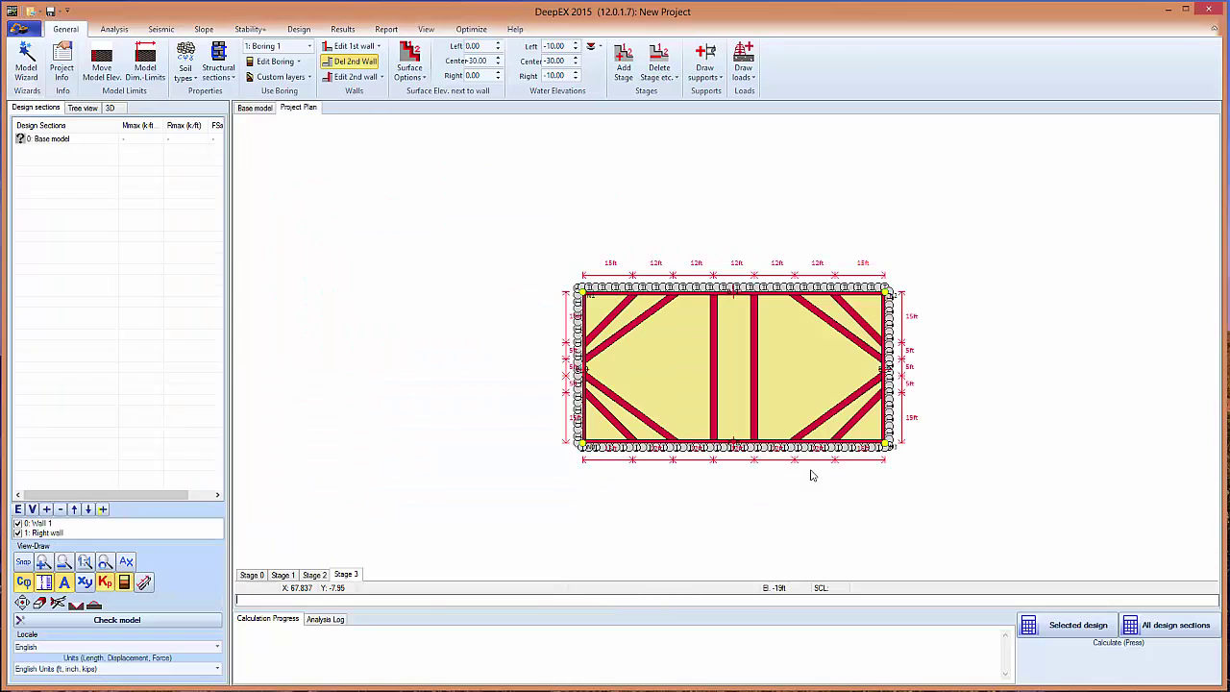
# Step: Examine the wall and strut layout on the project plan across construction stages 0 to 3
pyautogui.click(261, 575)
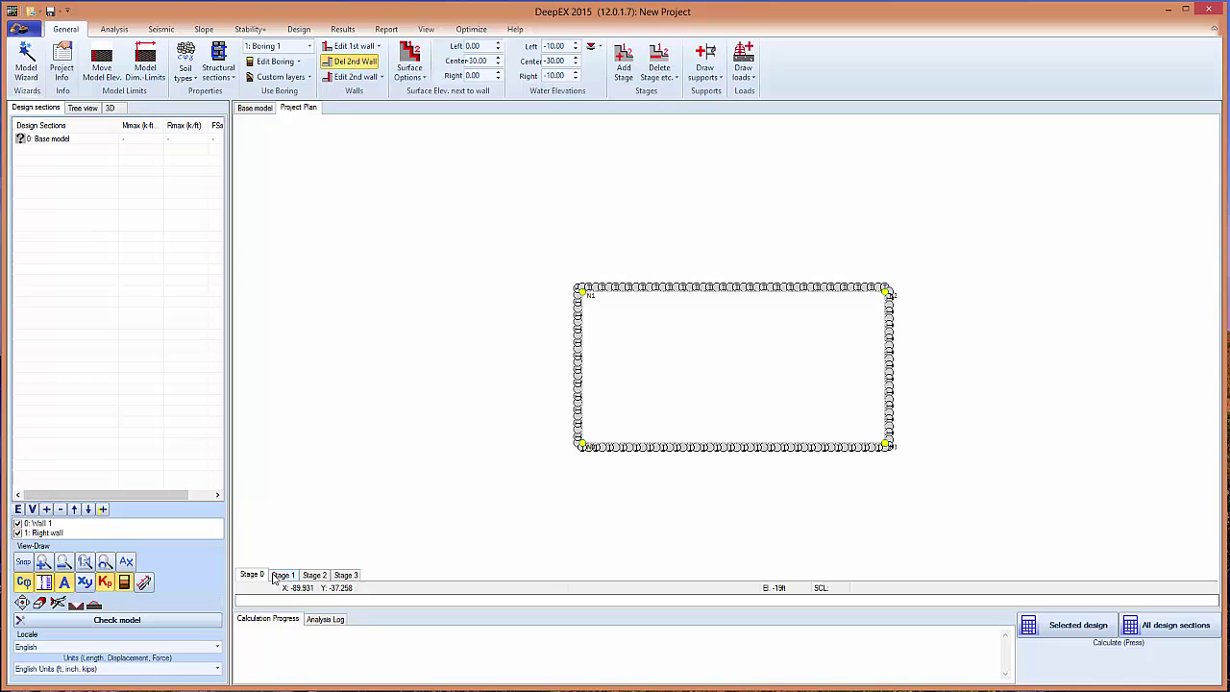
pyautogui.click(279, 575)
pyautogui.click(311, 574)
pyautogui.click(346, 576)
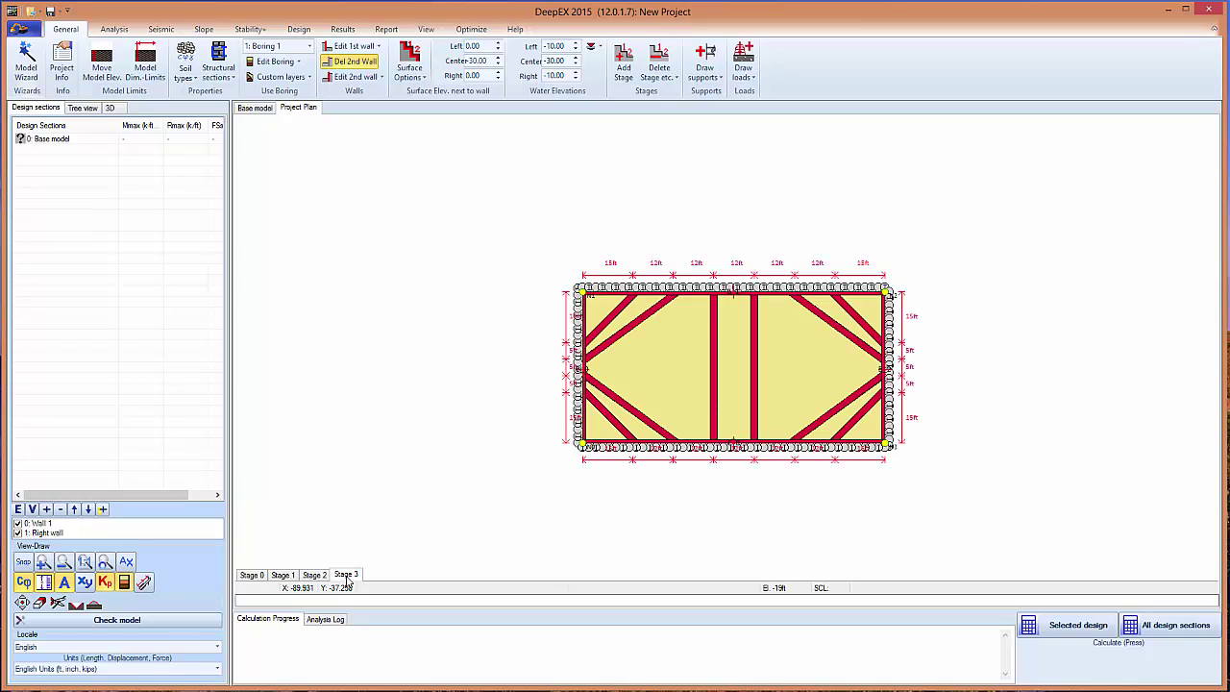
pyautogui.scroll(3, 632, 355)
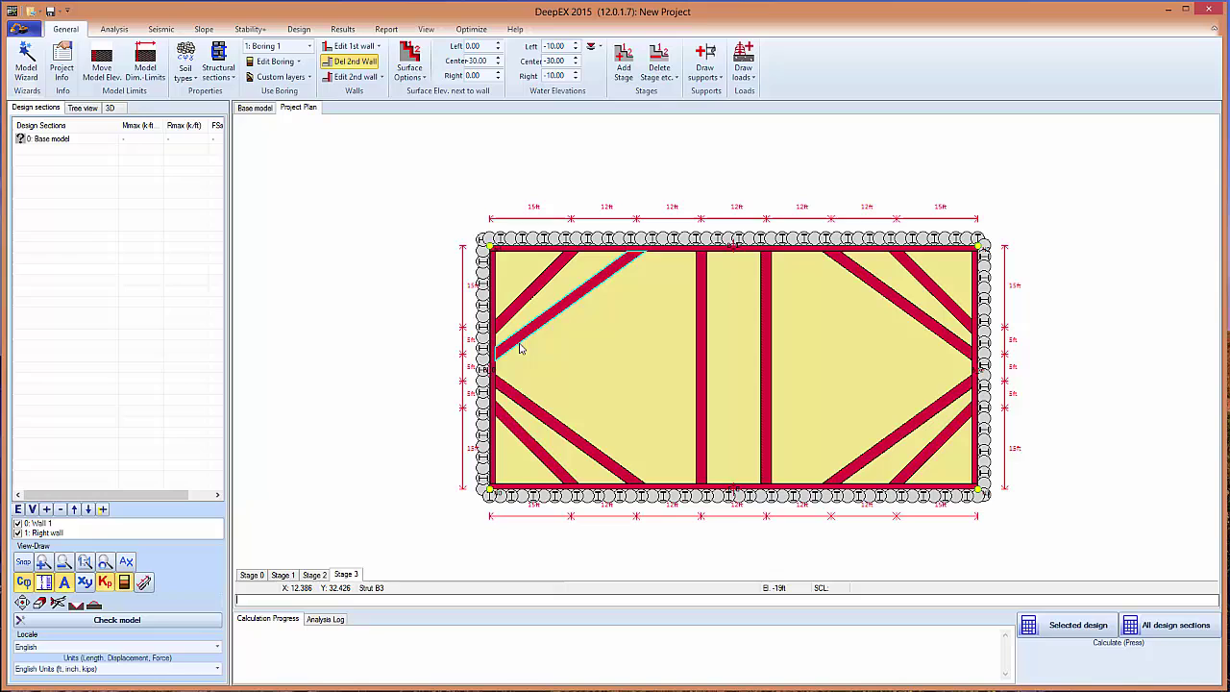
pyautogui.click(252, 575)
pyautogui.click(281, 575)
# Step: Delete the four longer, inner diagonal corner struts from the Stage 2 bracing level
pyautogui.click(309, 575)
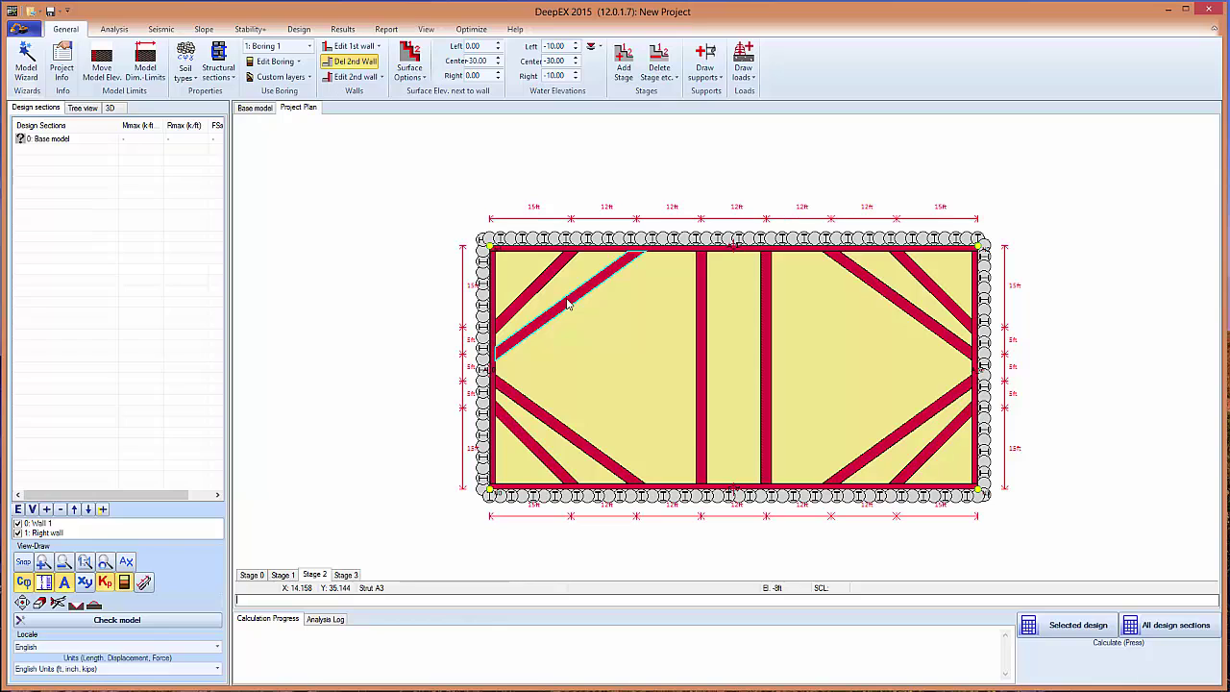
pyautogui.press('Delete')
pyautogui.click(616, 414)
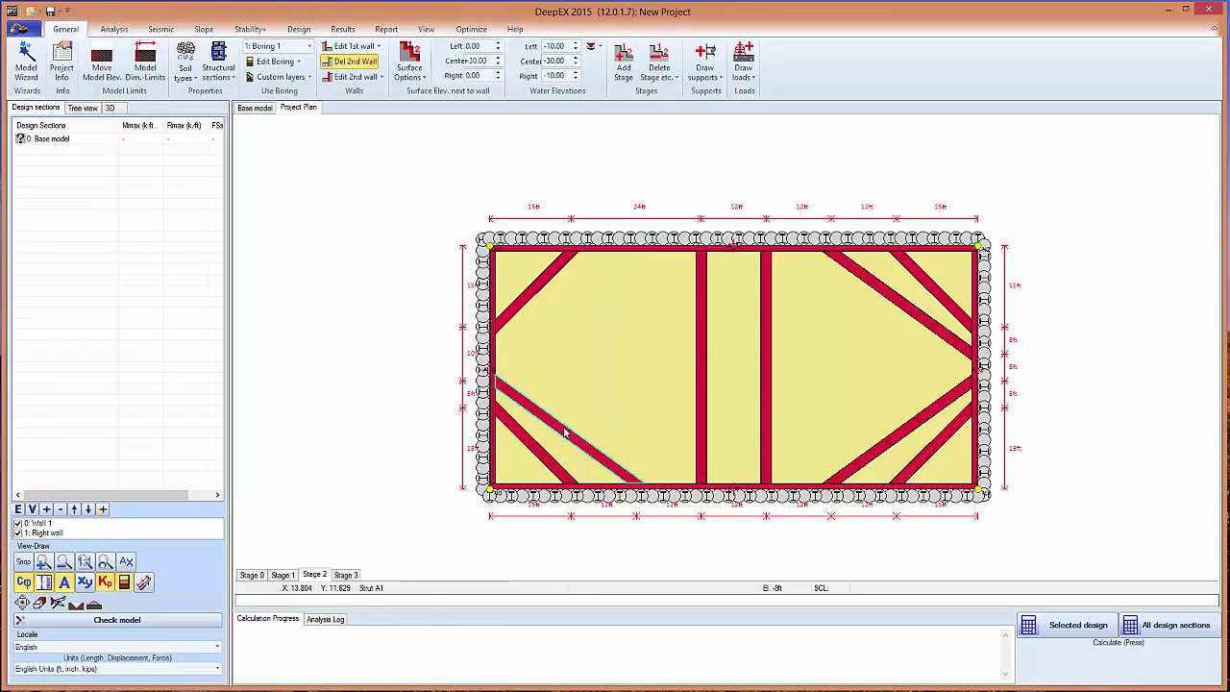
pyautogui.press('Delete')
pyautogui.click(618, 415)
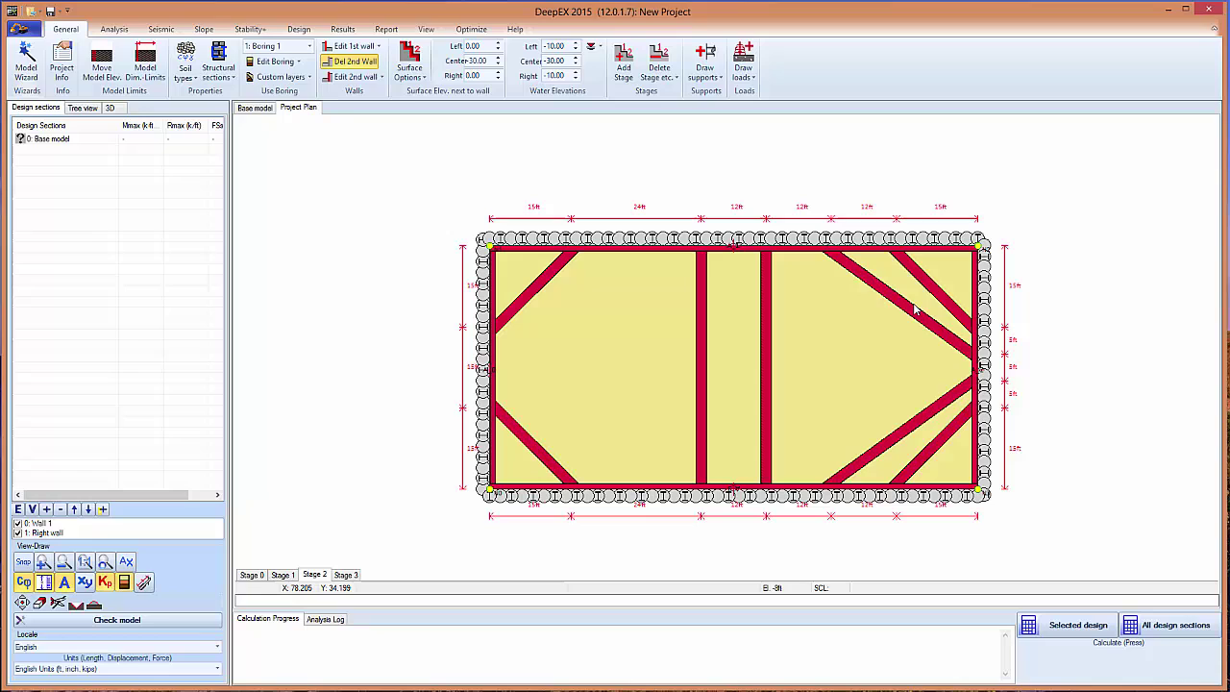
pyautogui.press('Delete')
pyautogui.click(627, 419)
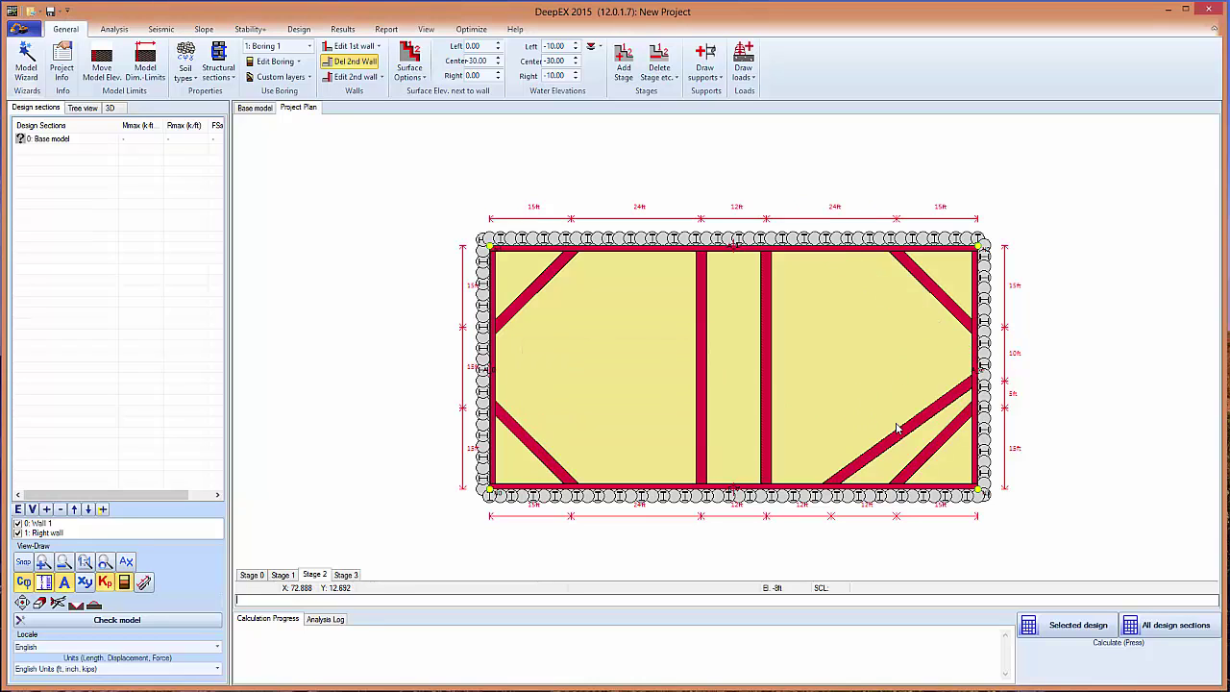
pyautogui.press('Delete')
pyautogui.click(625, 415)
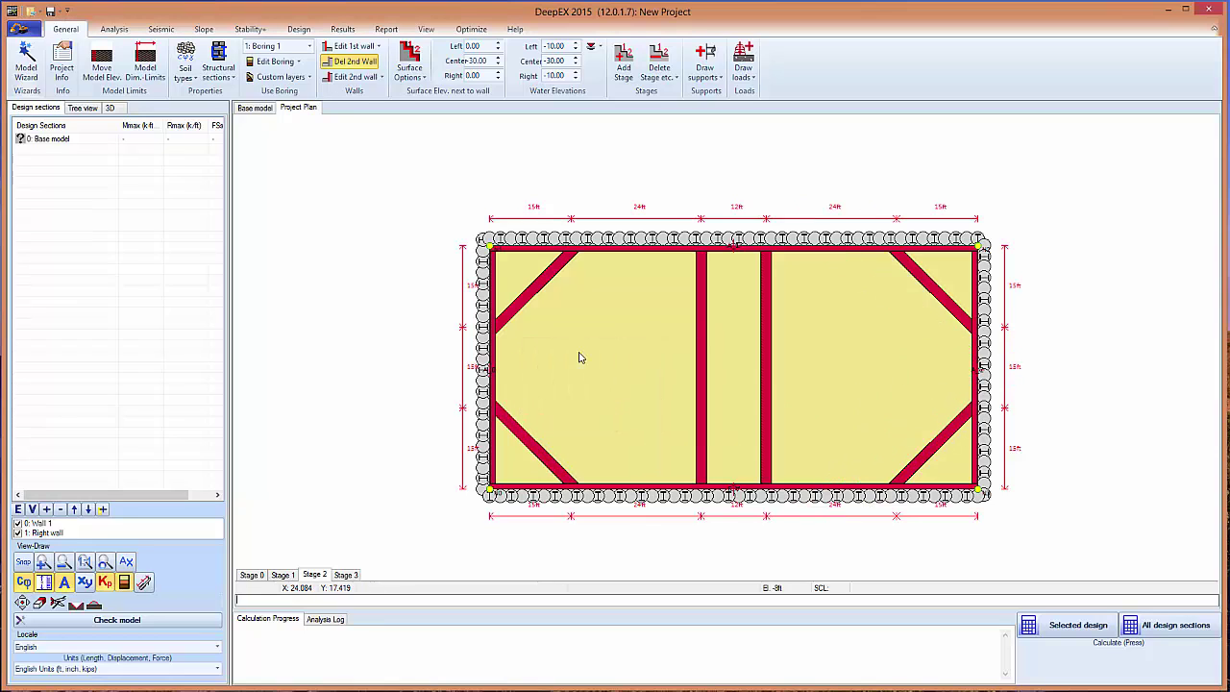
# Step: Add a Stage 2 cross strut between wales A_1 and A_3, offset 25 ft from nodes N1 and N0
pyautogui.click(111, 108)
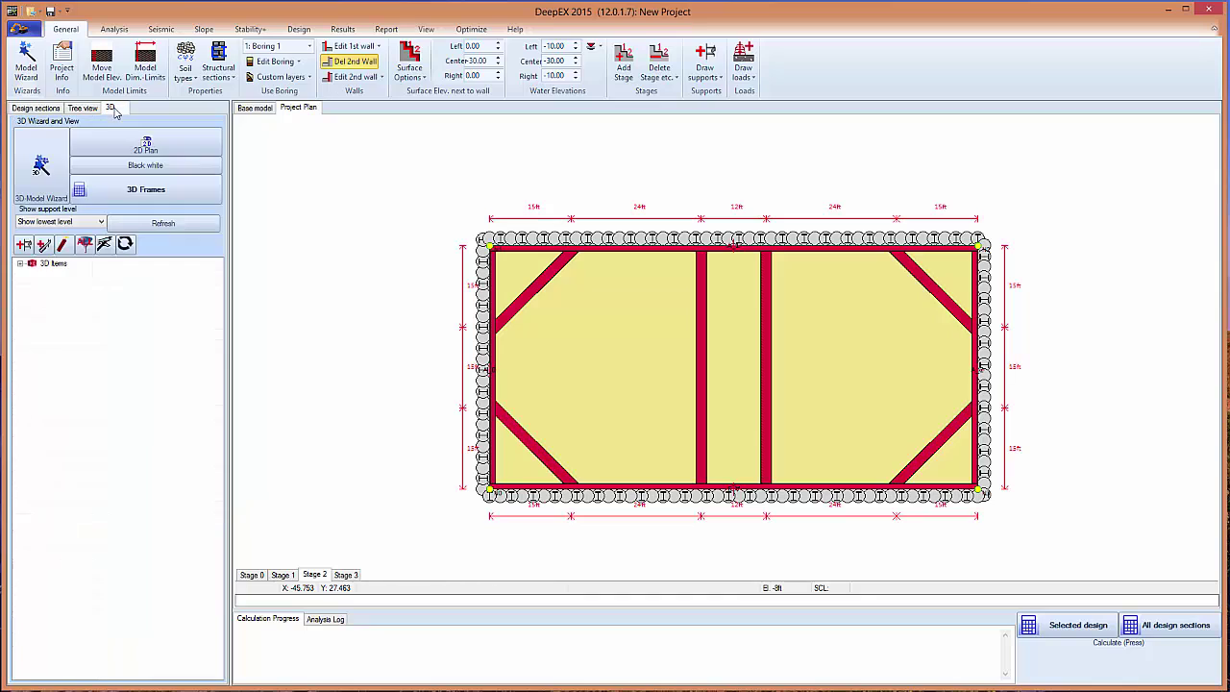
pyautogui.click(23, 244)
pyautogui.click(615, 253)
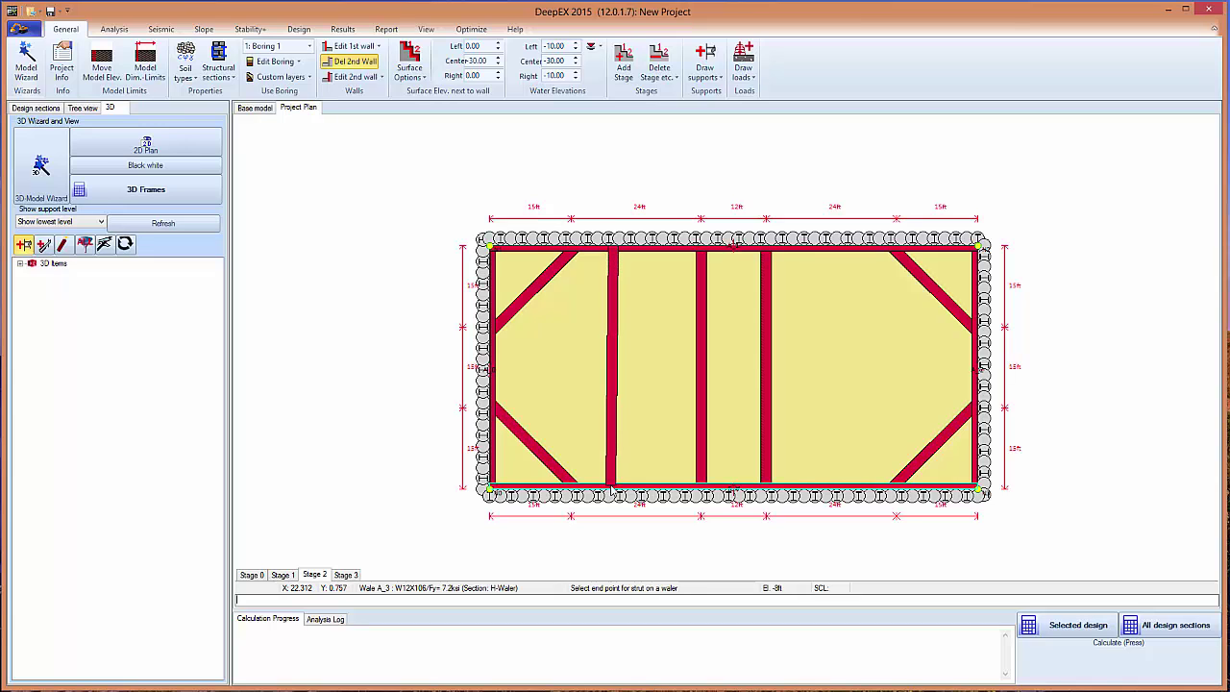
pyautogui.click(611, 490)
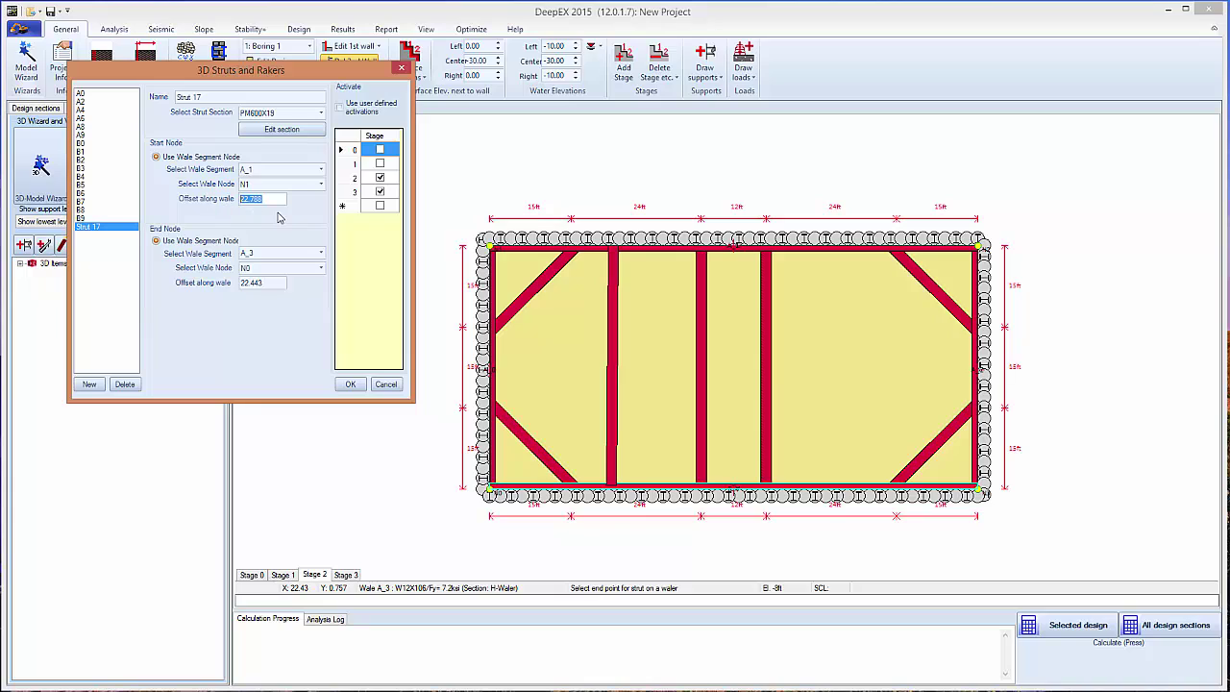
pyautogui.write('25')
pyautogui.press('Tab')
pyautogui.write('25')
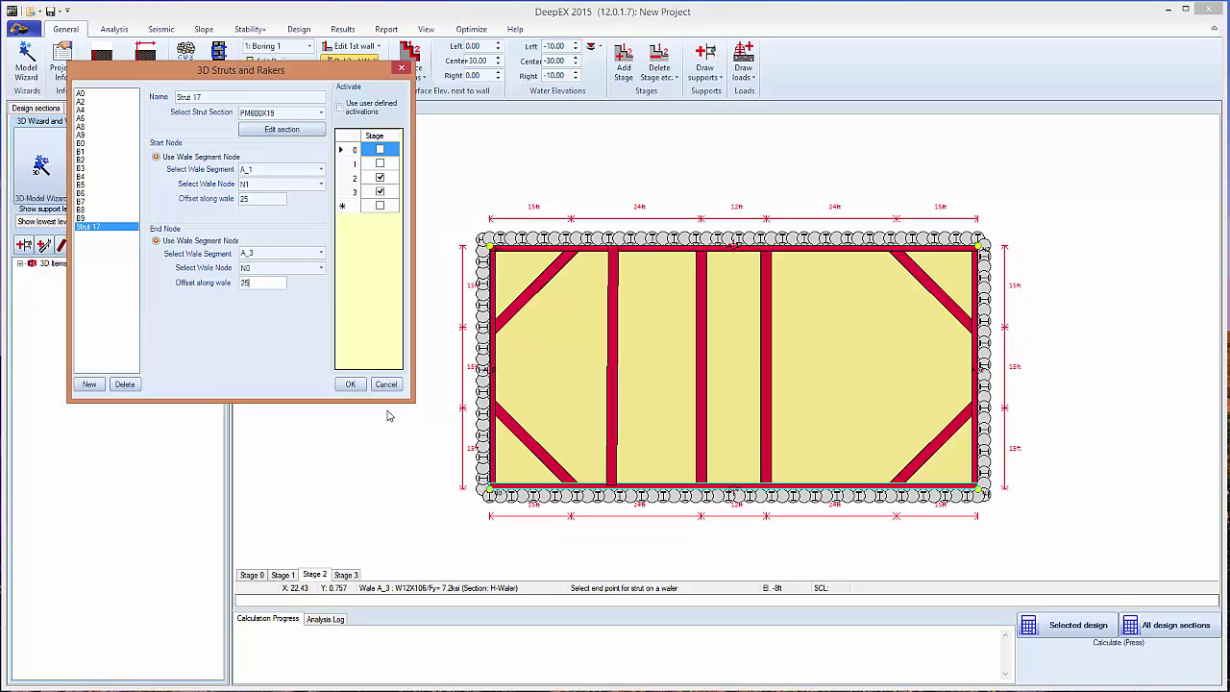
pyautogui.click(351, 384)
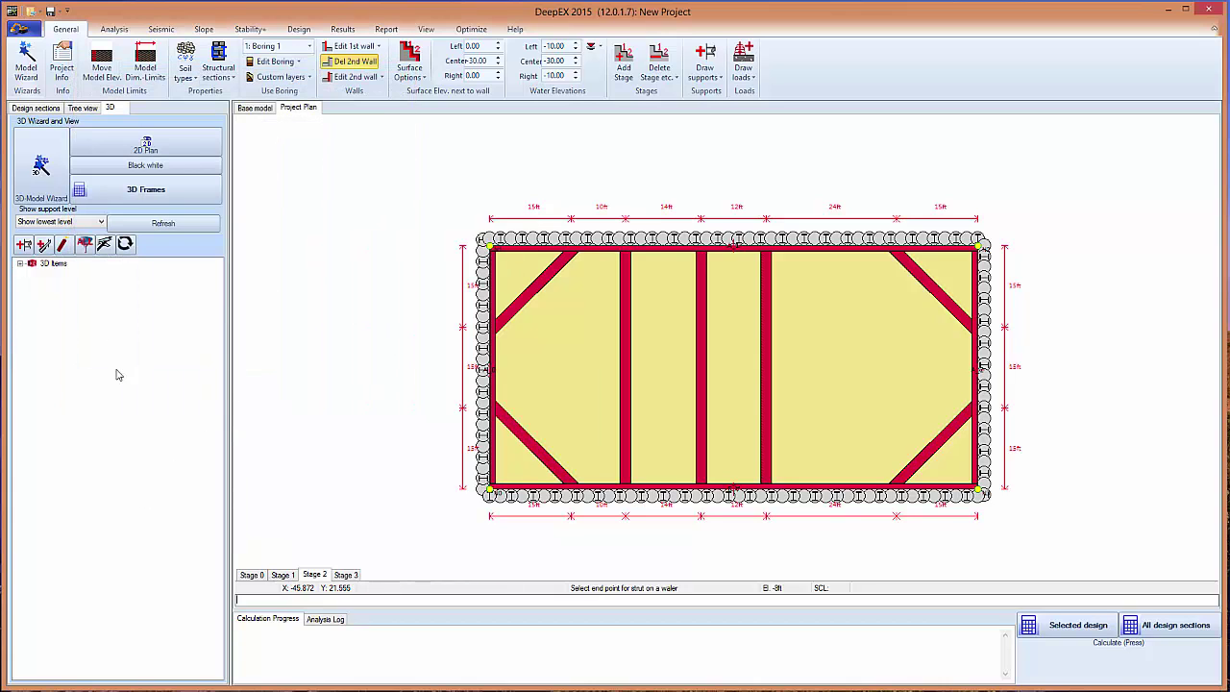
# Step: Add a second Stage 2 cross strut between wales A_1 and A_3, offset 25 ft from nodes N2 and N3
pyautogui.click(23, 244)
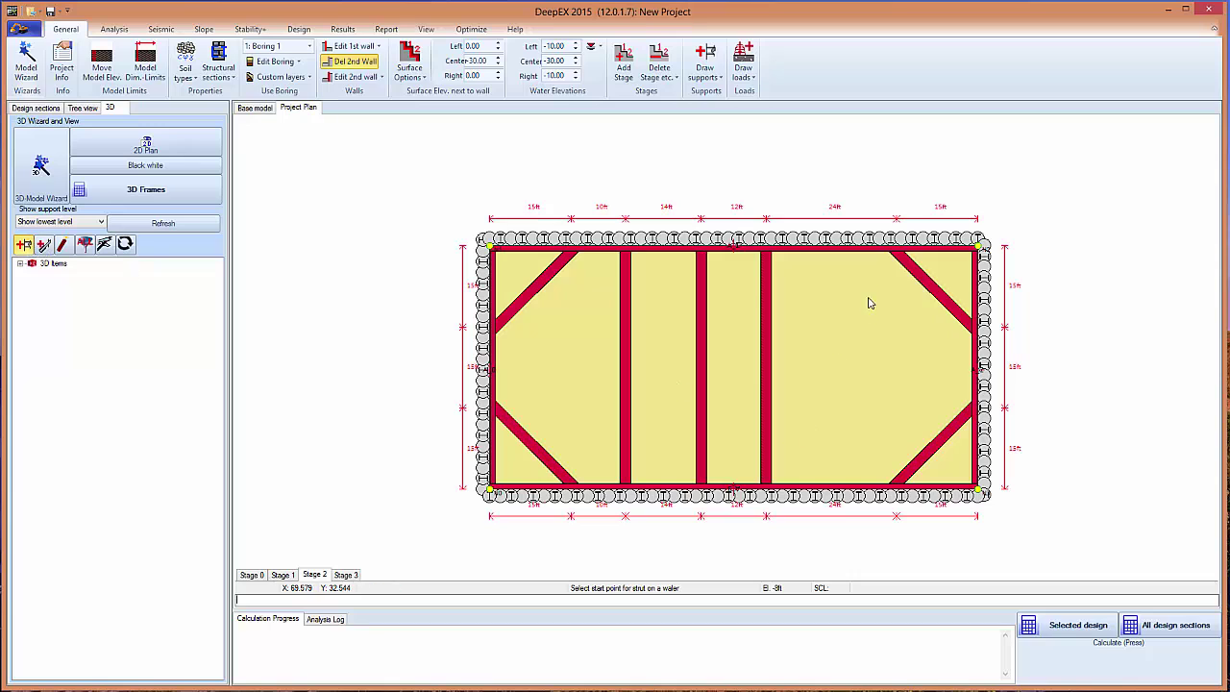
pyautogui.click(854, 262)
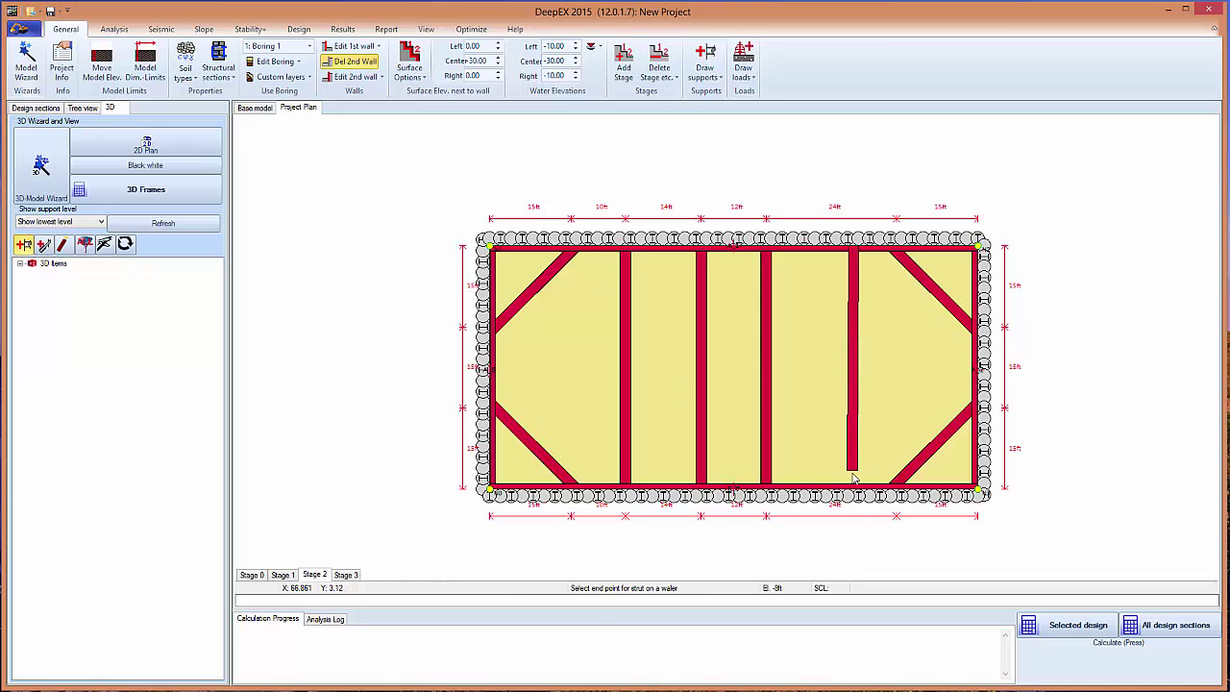
pyautogui.click(853, 492)
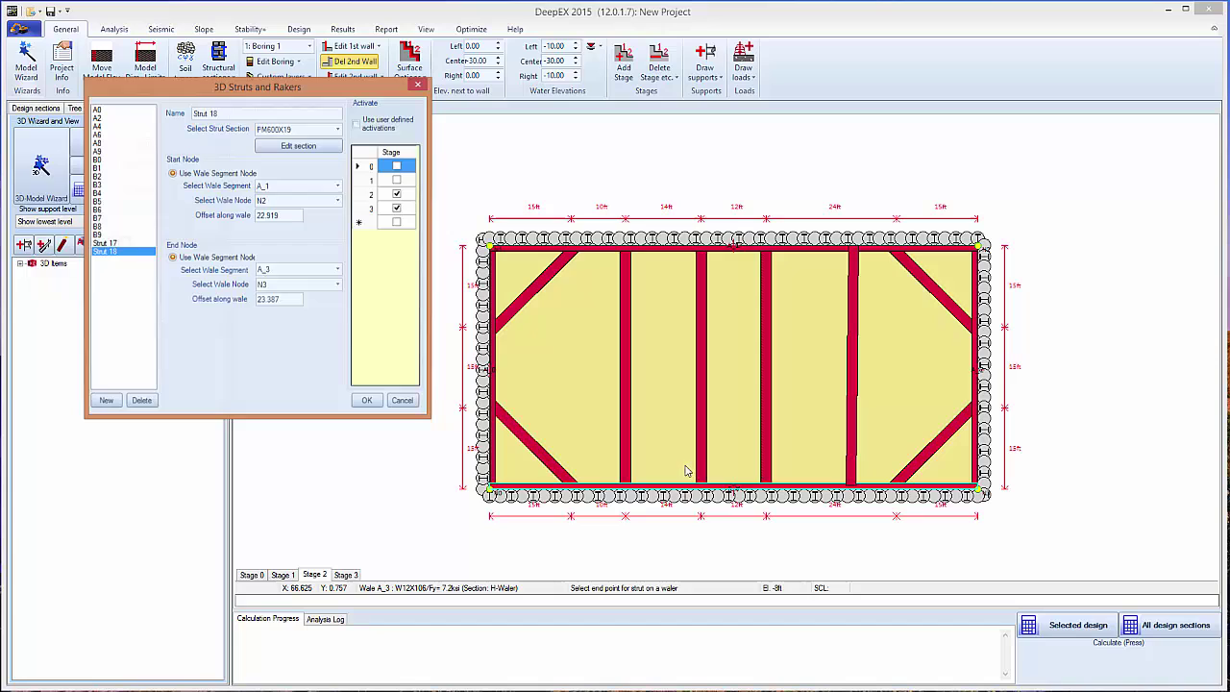
pyautogui.write('2')
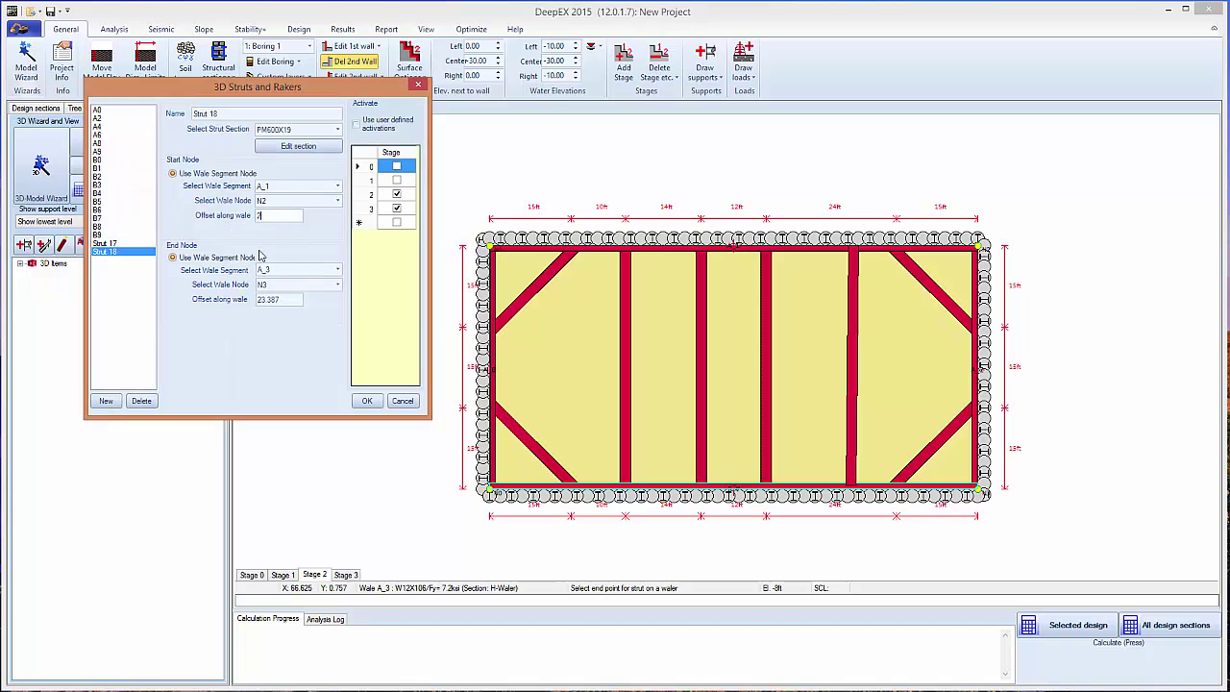
pyautogui.write('5')
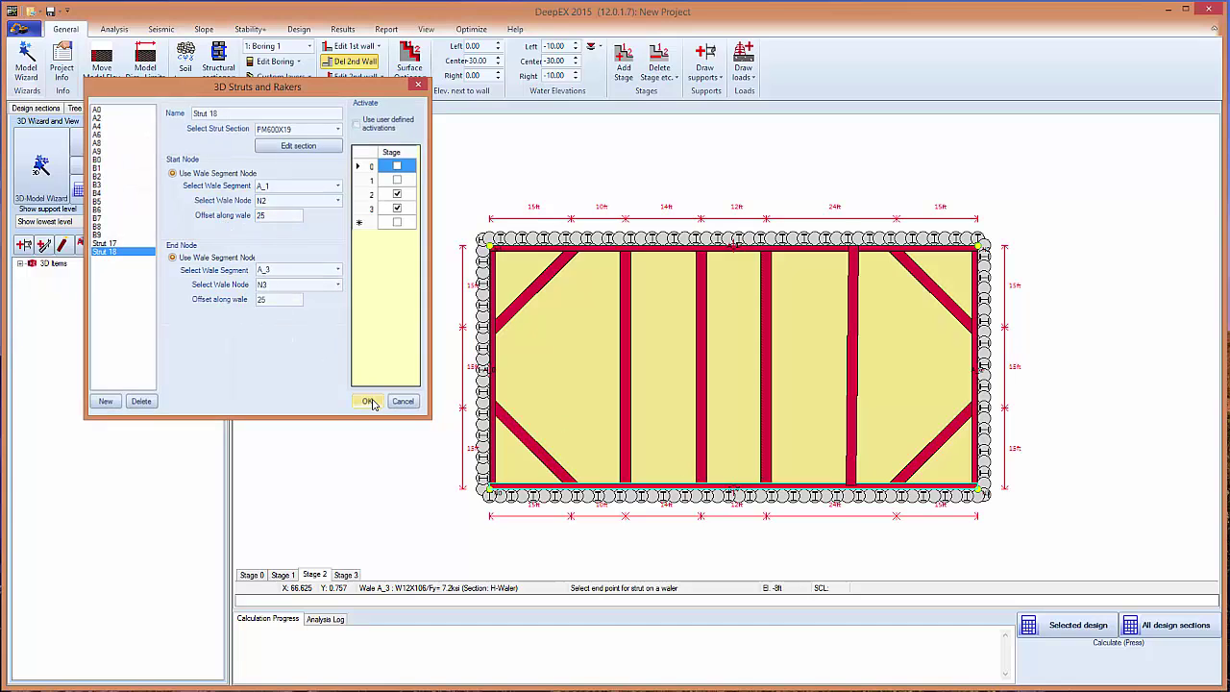
pyautogui.click(367, 400)
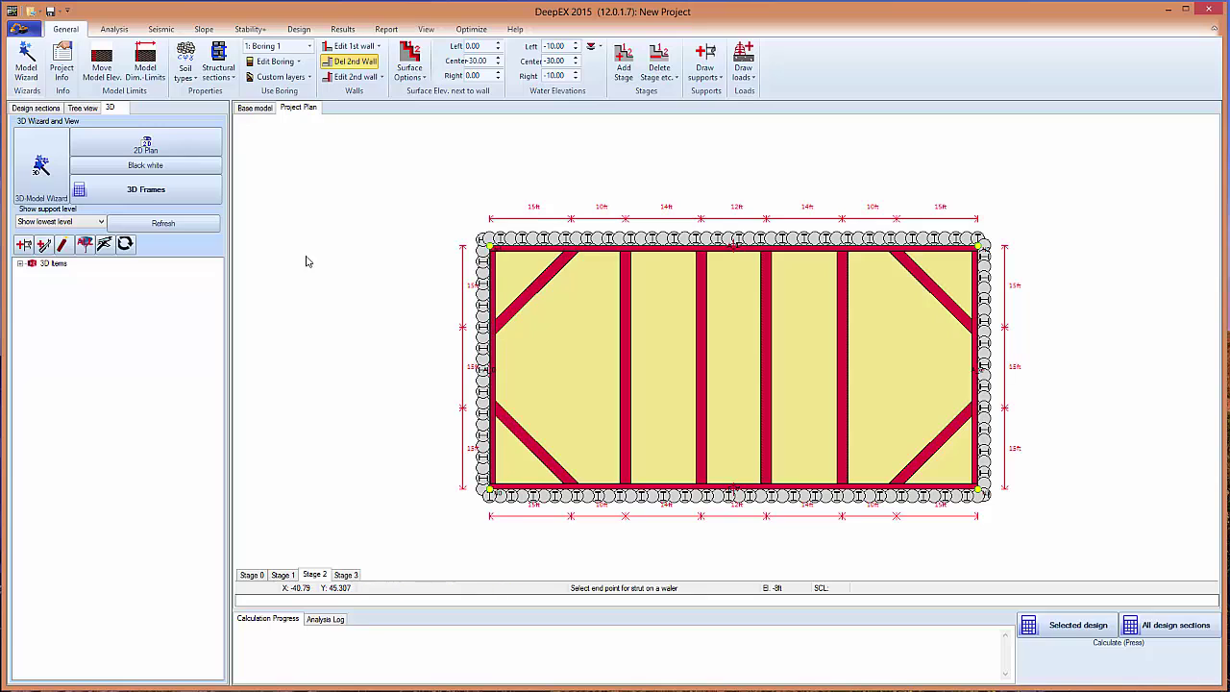
# Step: Delete the four longer, inner diagonal corner struts from the Stage 3 bracing level
pyautogui.click(345, 575)
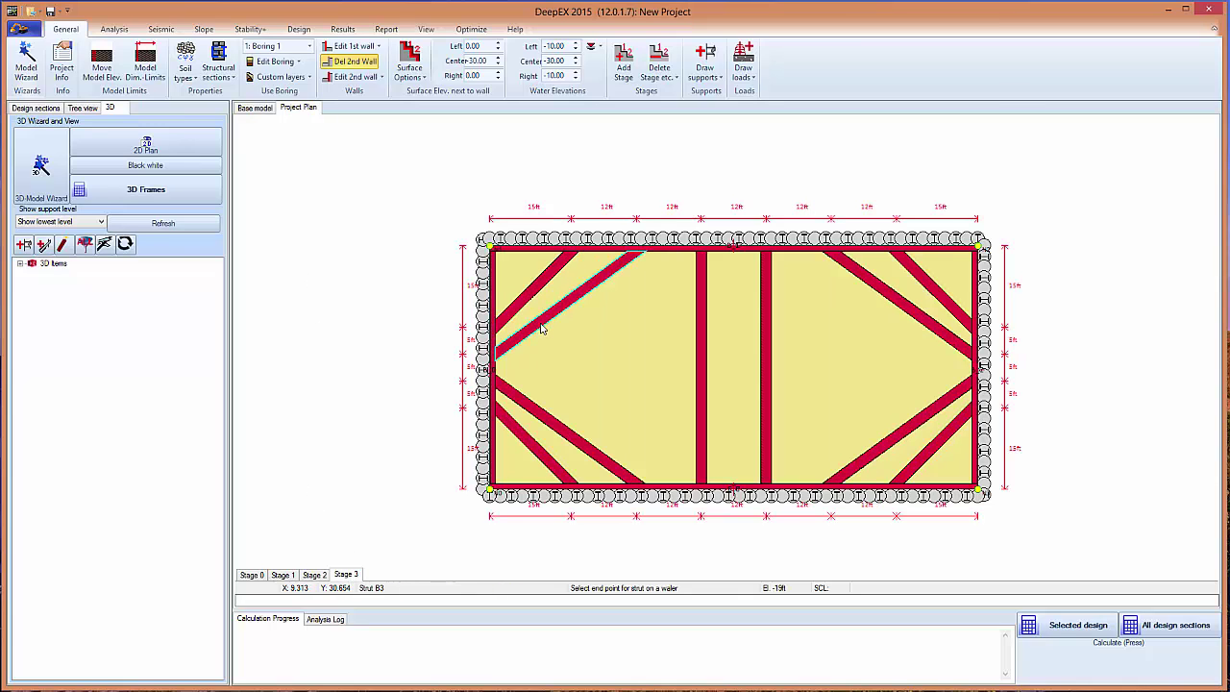
pyautogui.press('Delete')
pyautogui.click(625, 412)
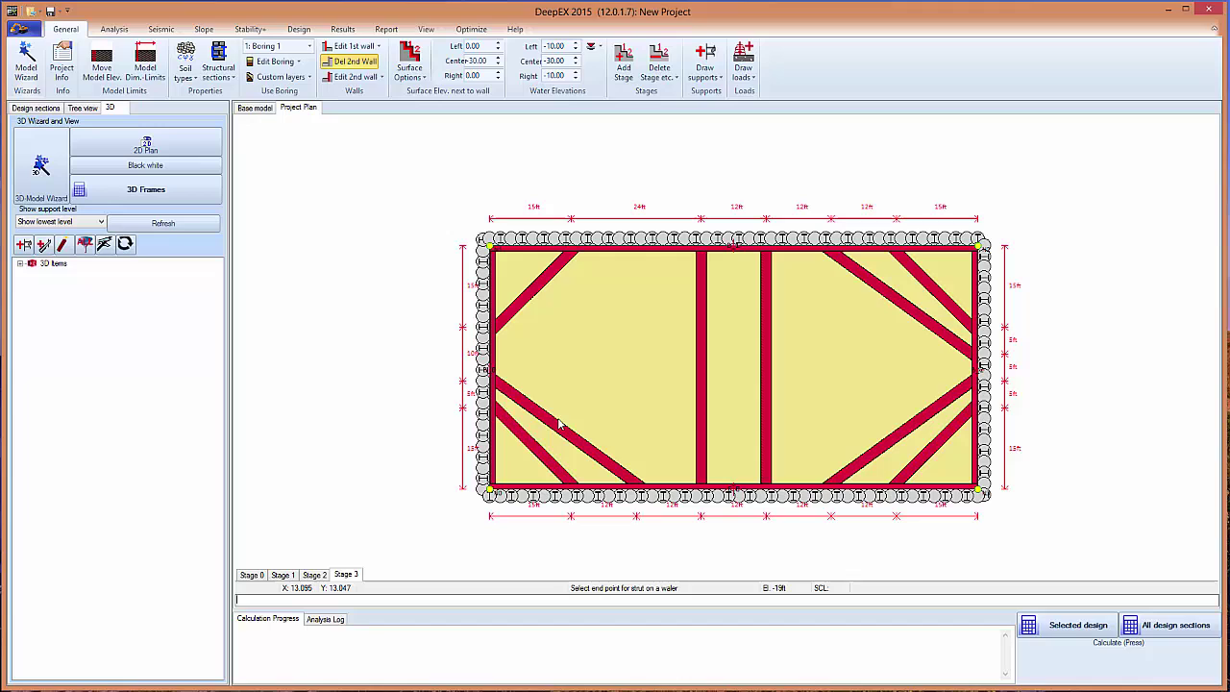
pyautogui.press('Delete')
pyautogui.click(615, 412)
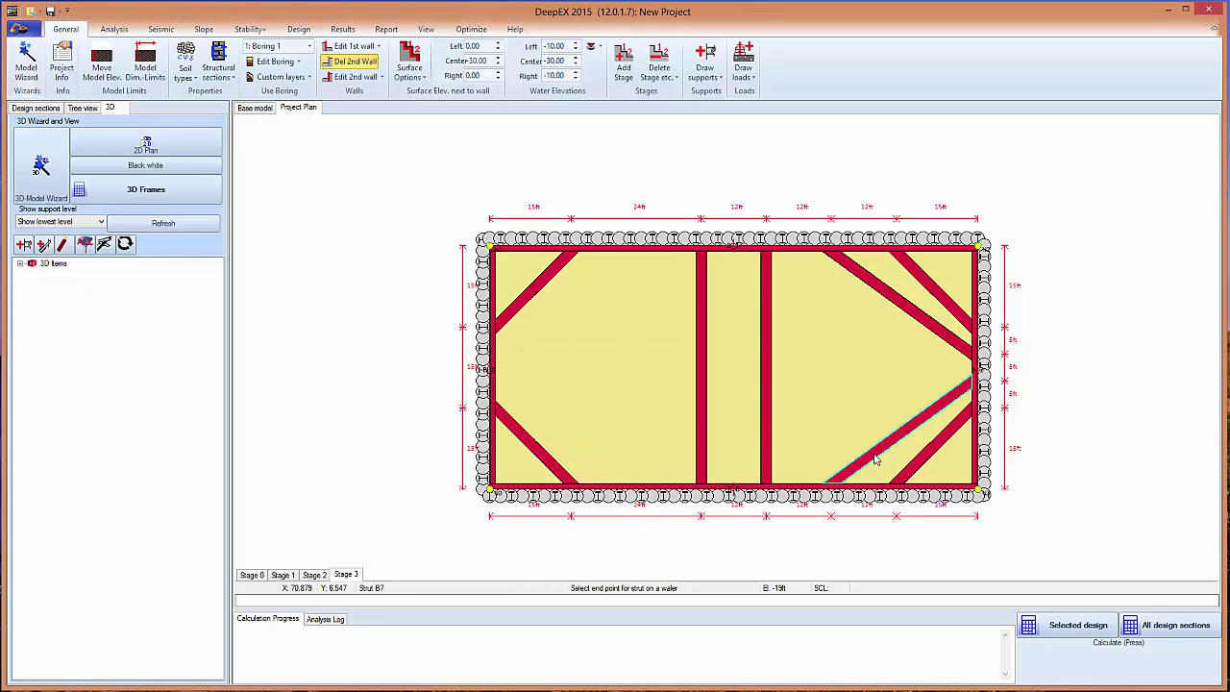
pyautogui.press('Delete')
pyautogui.click(617, 413)
pyautogui.press('Delete')
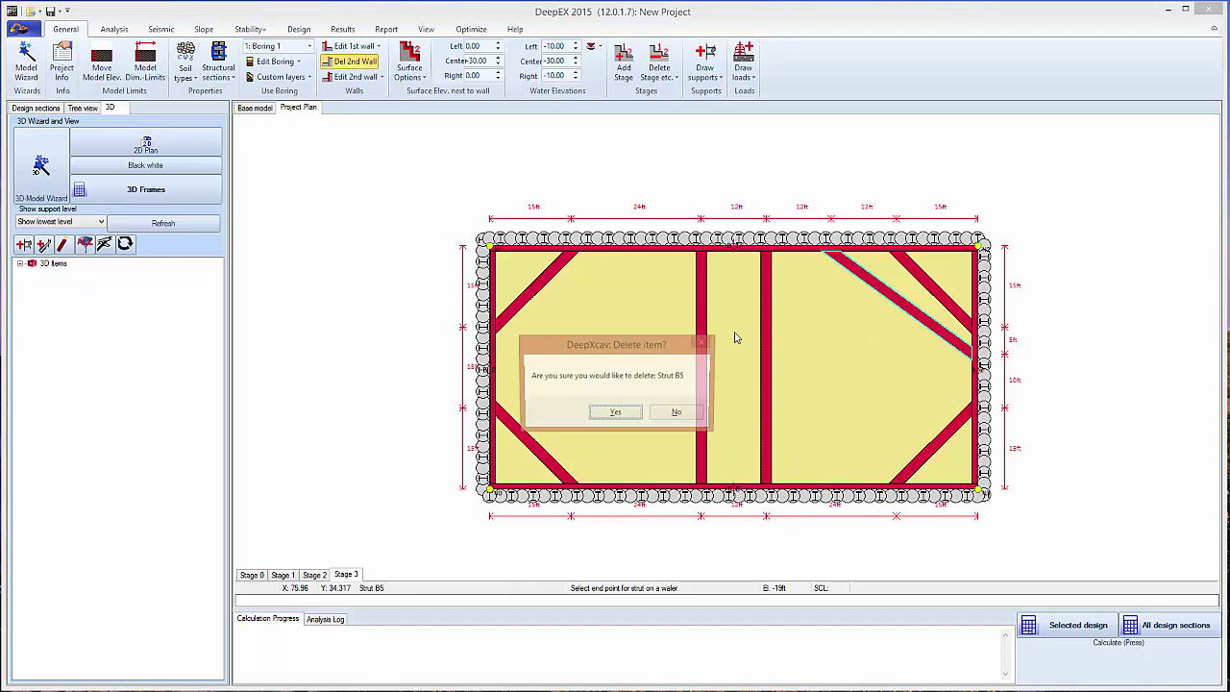
pyautogui.click(615, 413)
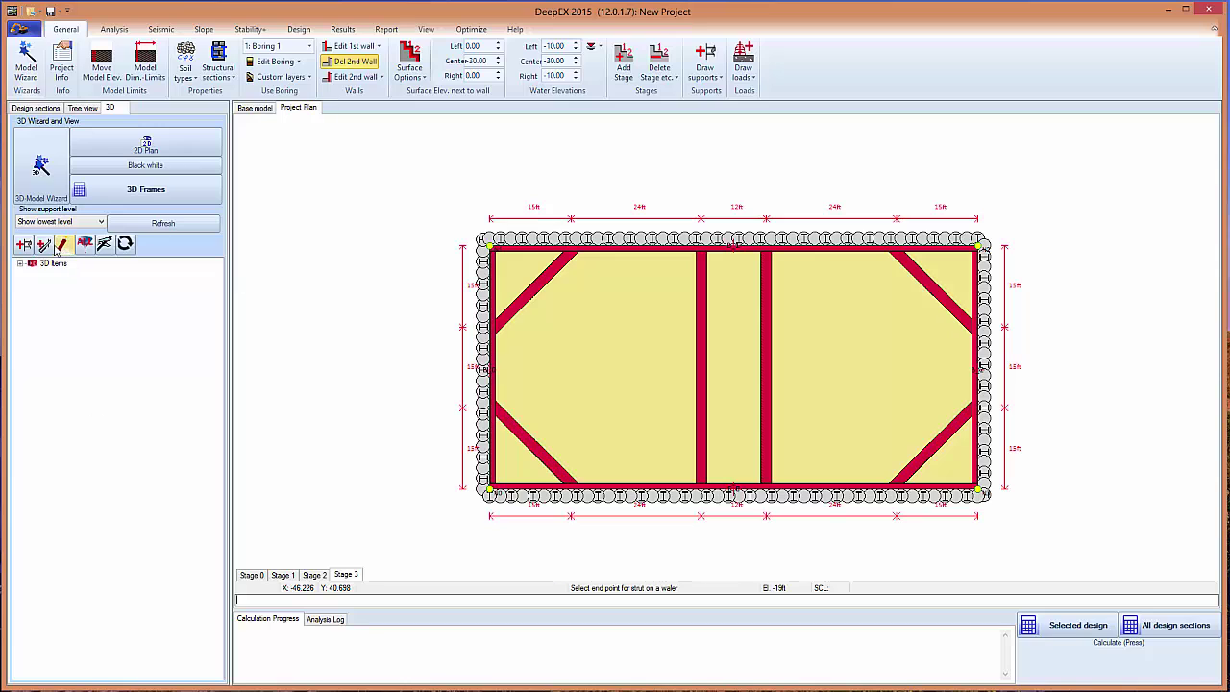
# Step: Add a Stage 3 cross strut between wales B_1 and B_3, offset 25 ft from nodes N1 and N0
pyautogui.click(23, 244)
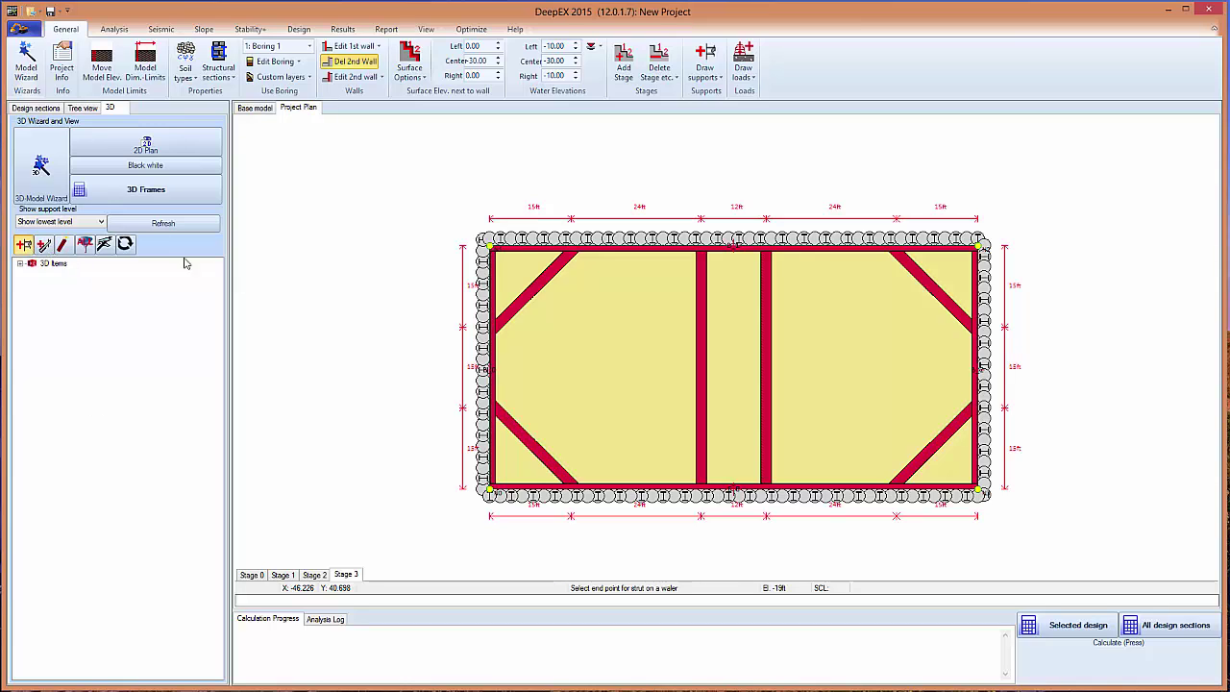
pyautogui.click(616, 252)
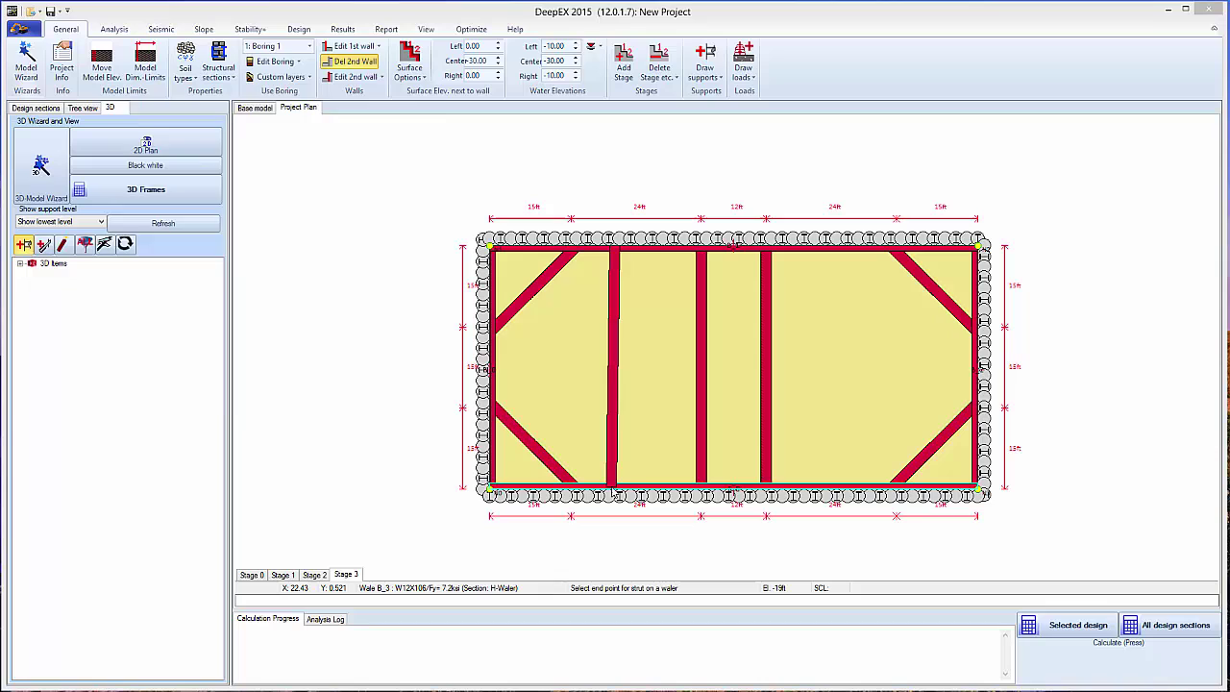
pyautogui.click(612, 491)
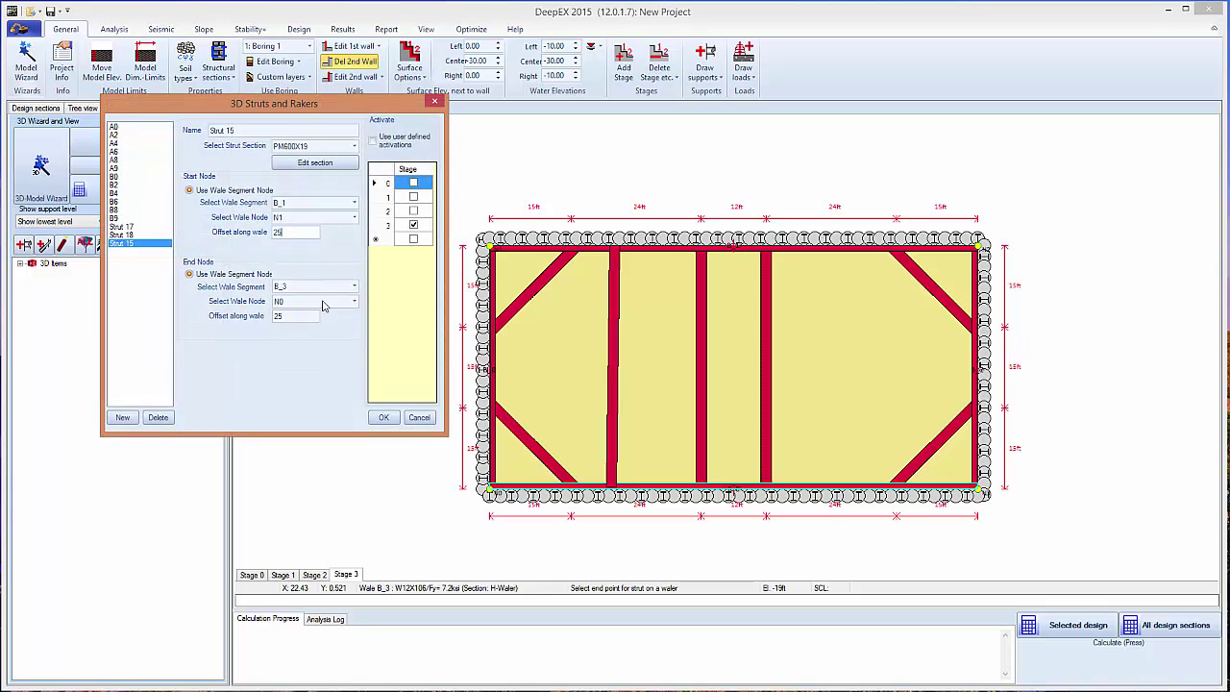
pyautogui.click(383, 417)
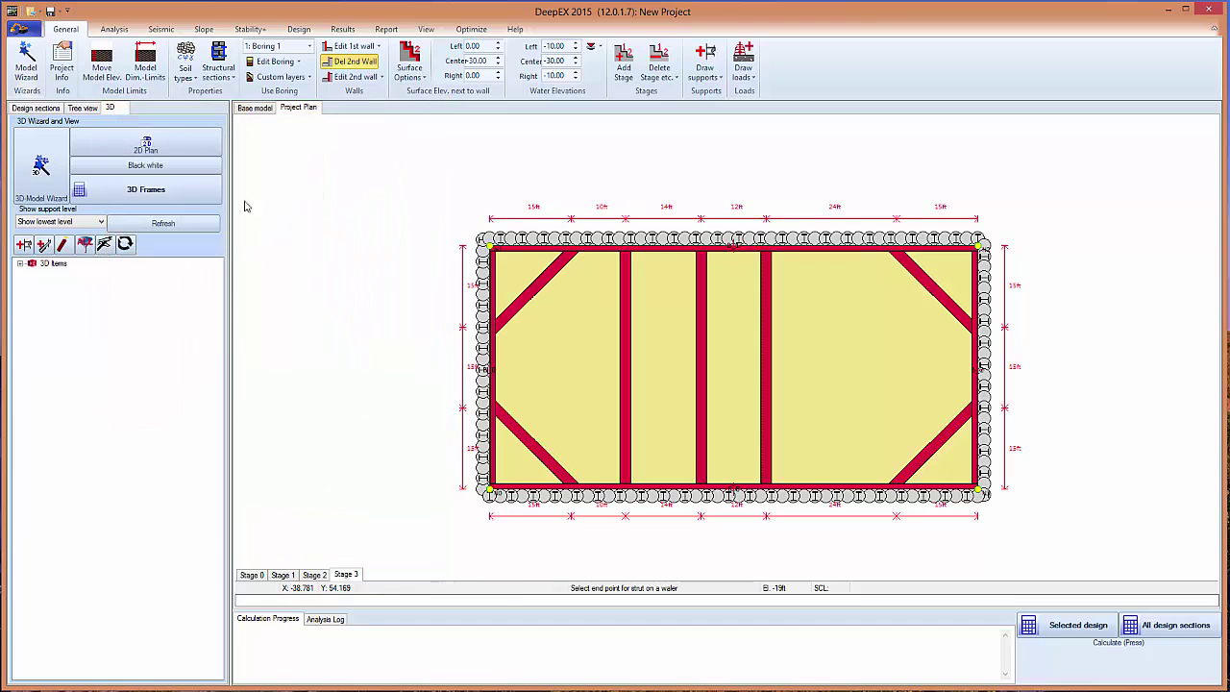
# Step: Add a second Stage 3 cross strut between wales B_1 and B_3, offset 25 ft from nodes N2 and N3
pyautogui.click(23, 244)
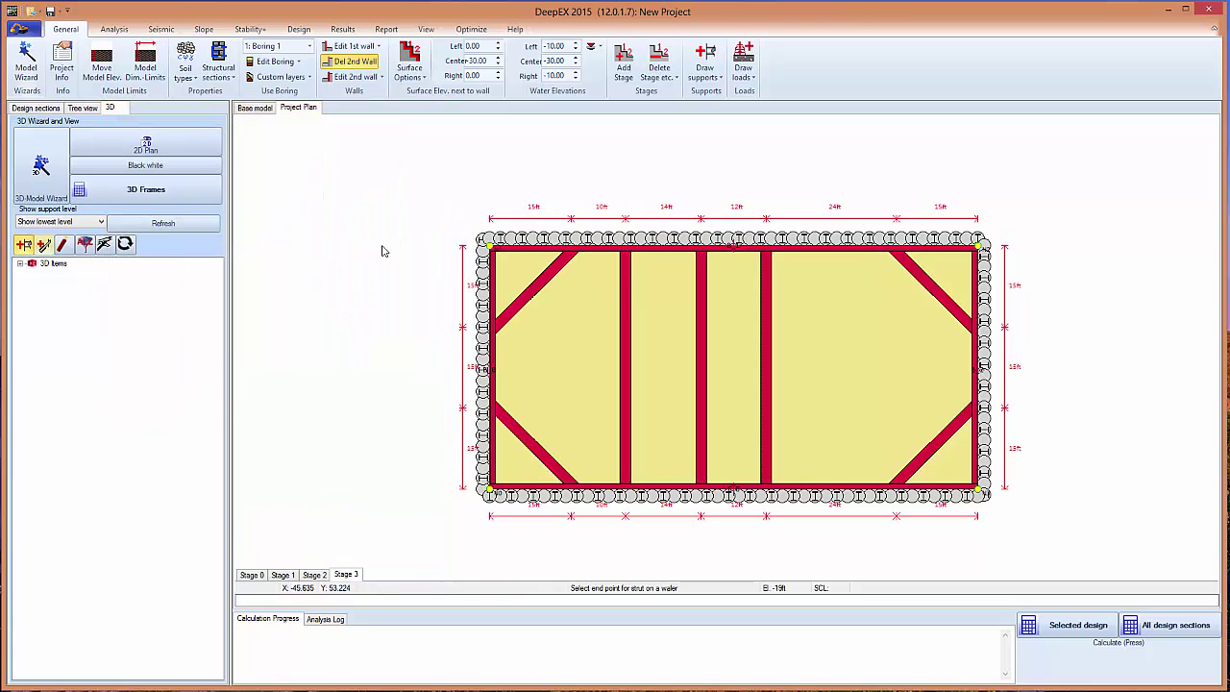
pyautogui.click(847, 251)
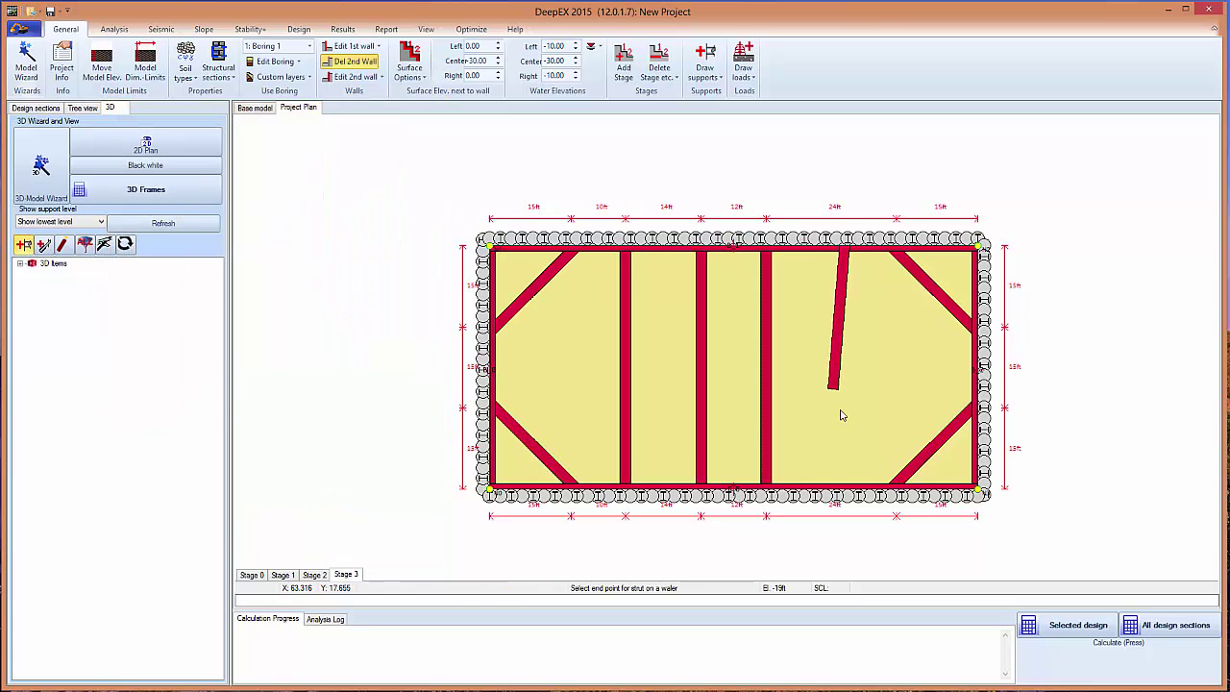
pyautogui.click(847, 492)
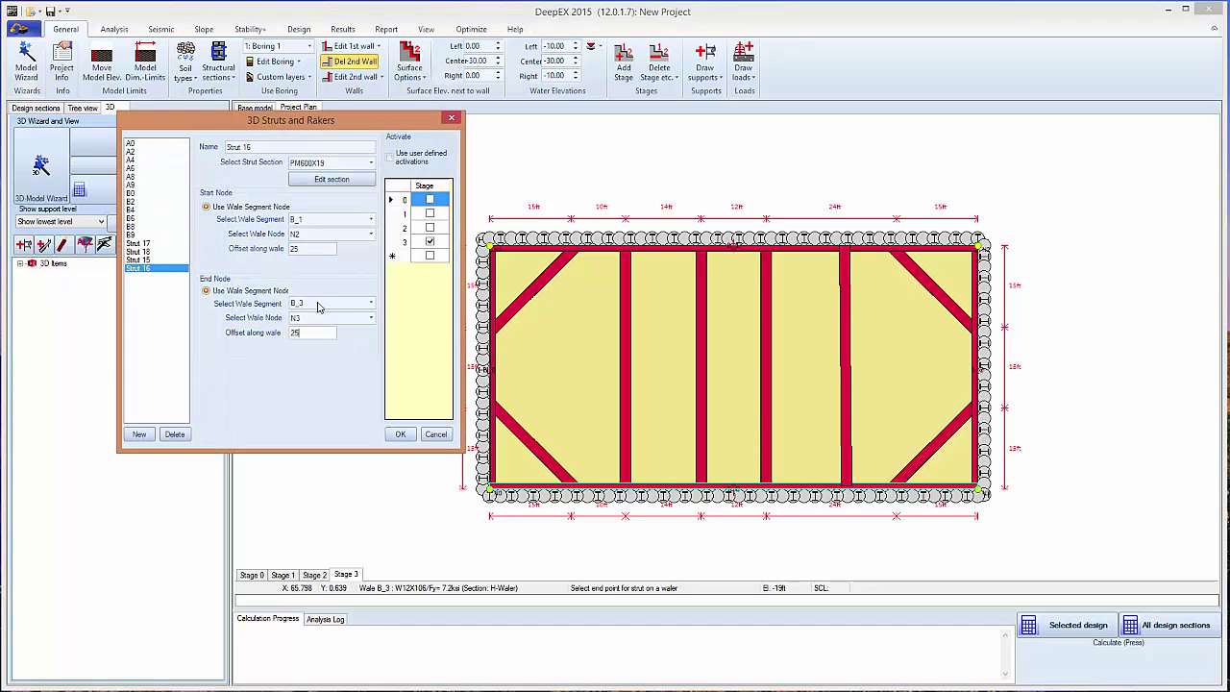
pyautogui.click(401, 434)
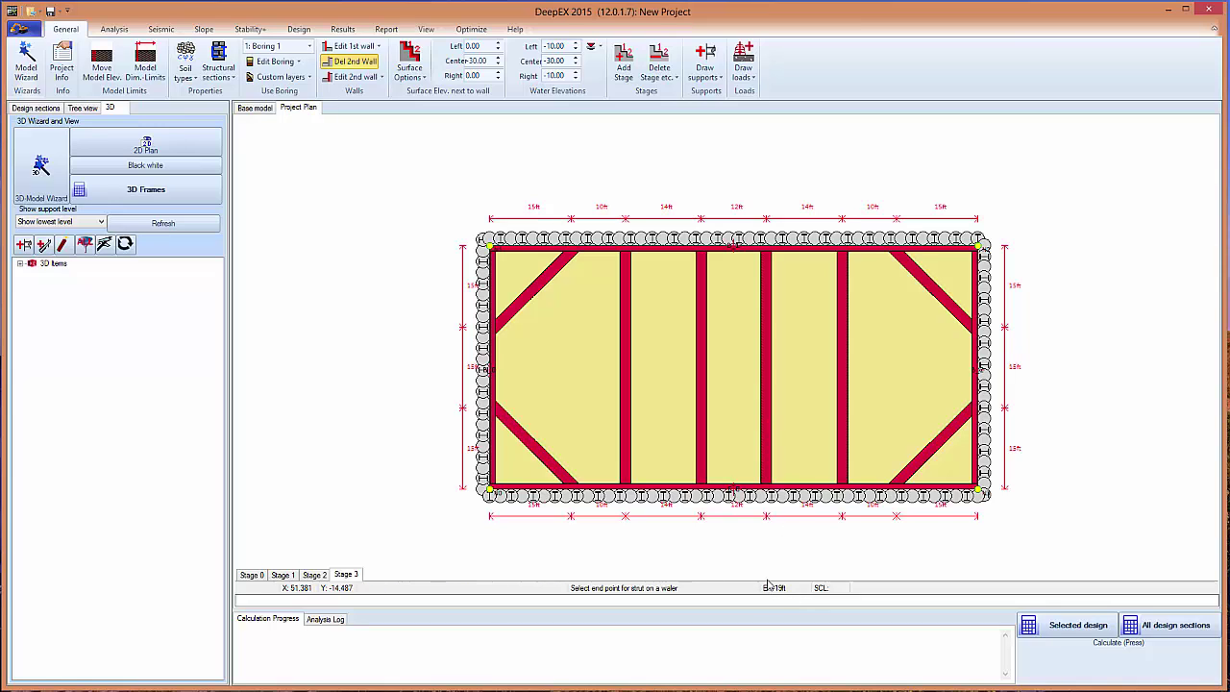
# Step: Review the base model's cross-section through construction Stages 0 to 3
pyautogui.click(255, 108)
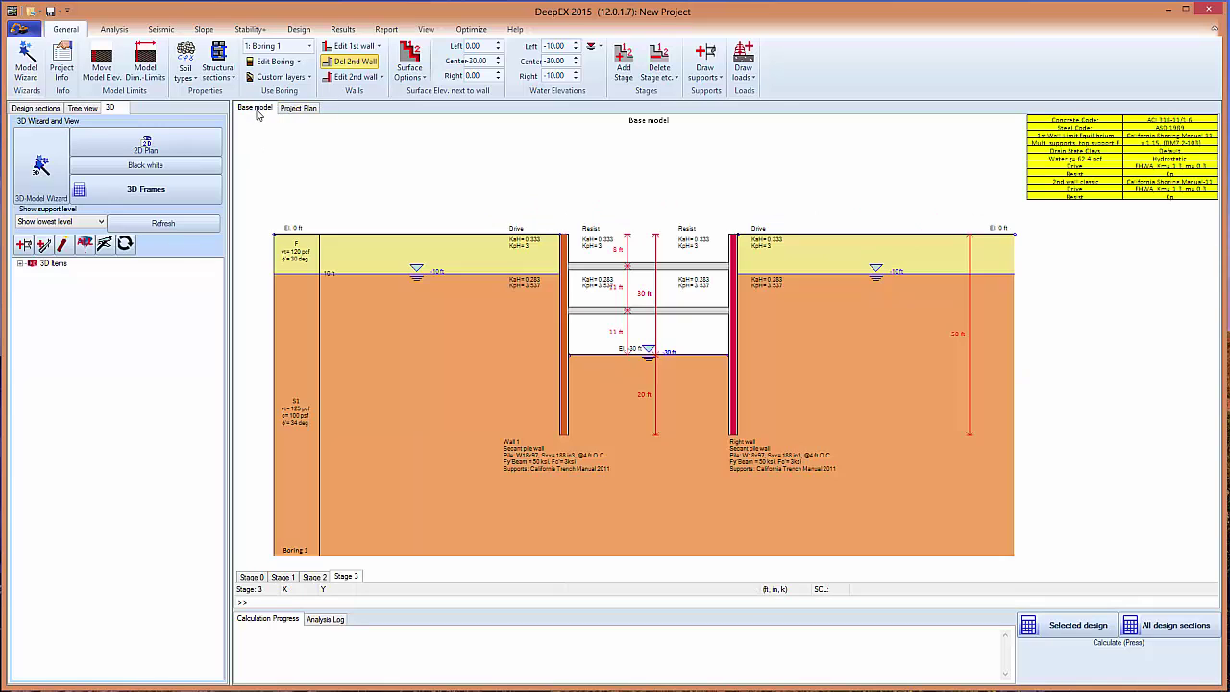
pyautogui.click(251, 577)
pyautogui.click(283, 577)
pyautogui.click(314, 577)
pyautogui.click(346, 577)
# Step: Set the water analysis method to Simplified flow, accept the prompt, and calculate all design sections
pyautogui.click(113, 29)
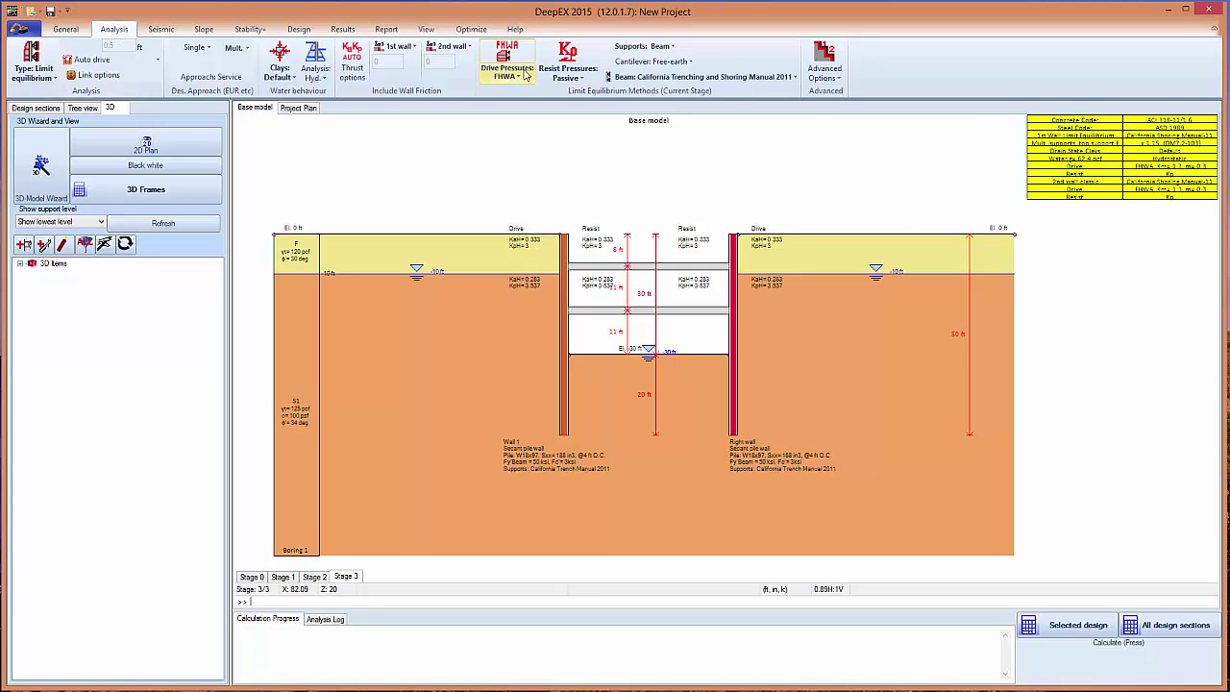
pyautogui.click(316, 69)
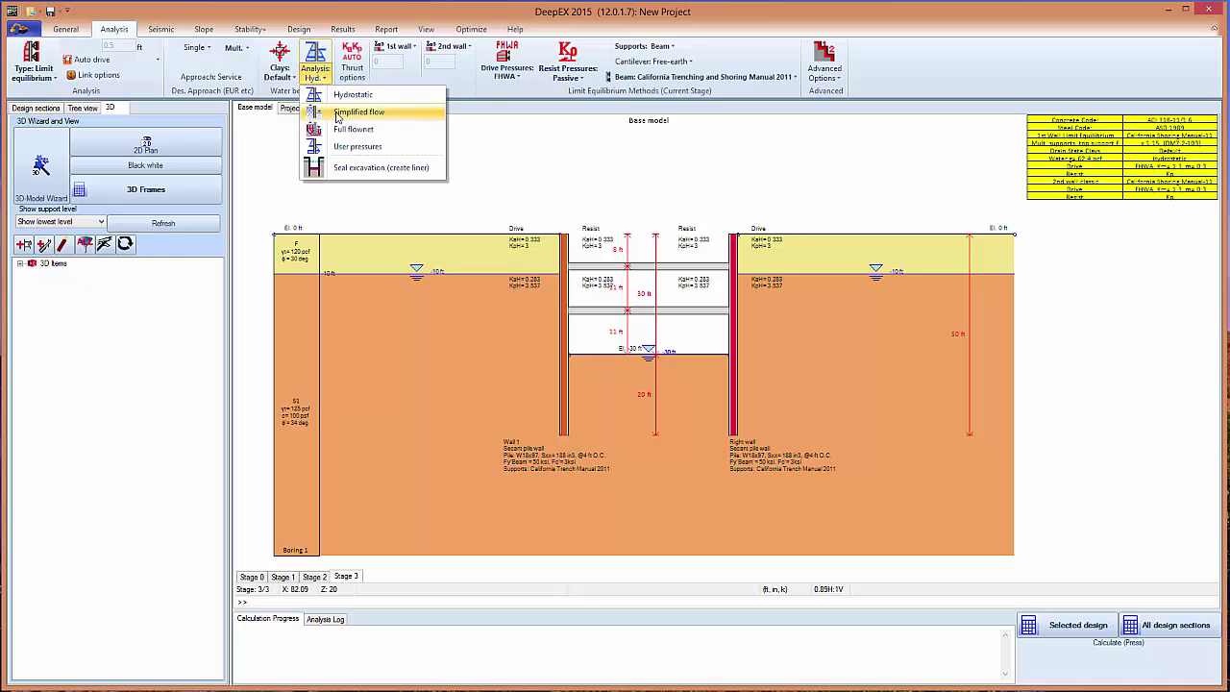
pyautogui.click(338, 113)
pyautogui.click(620, 413)
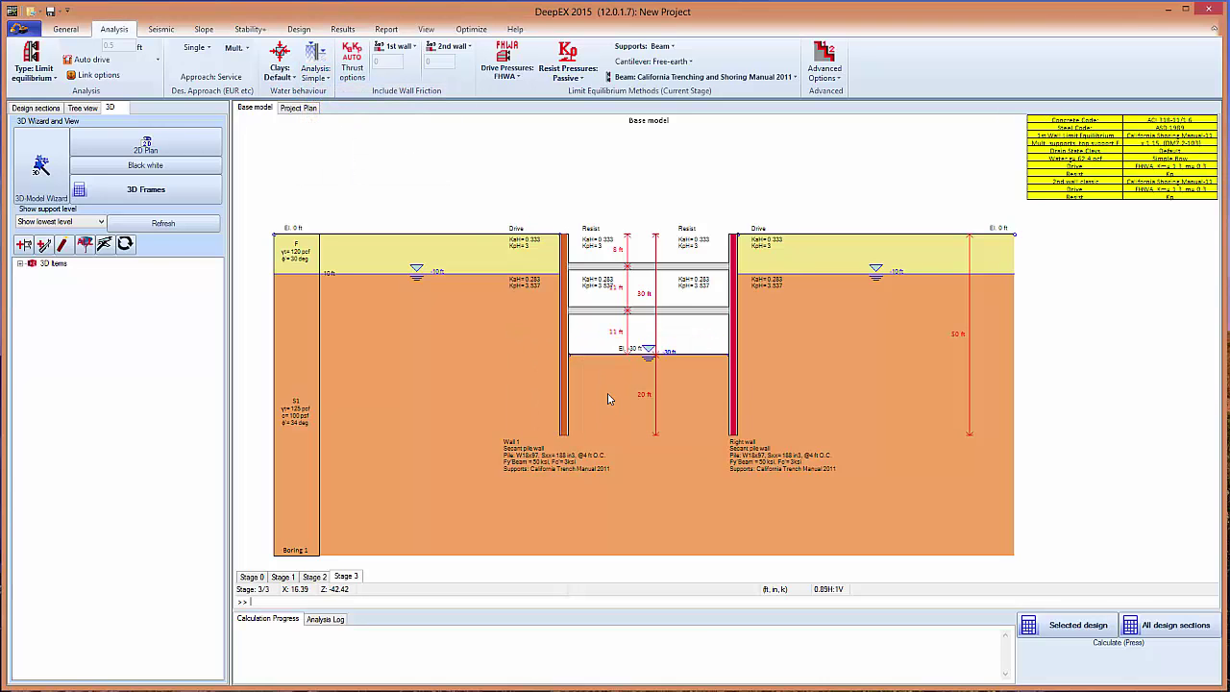
pyautogui.click(1162, 625)
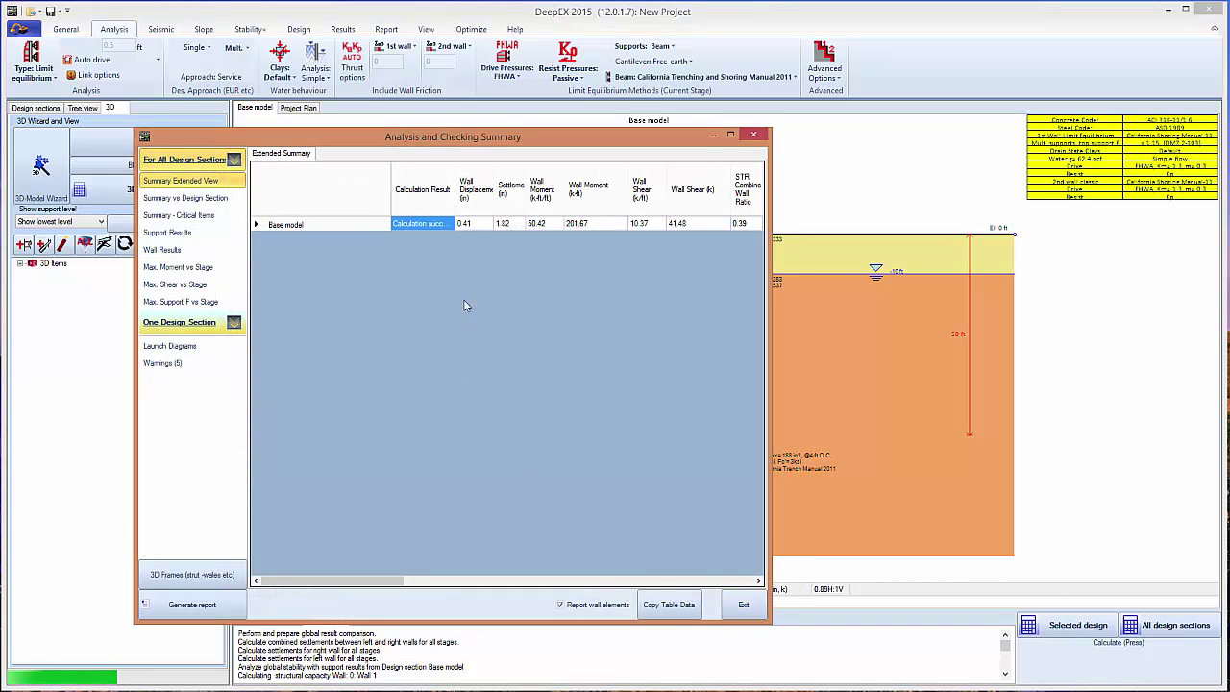
# Step: Widen the analysis summary and examine the base model's wall displacement, settlement and wall moments
pyautogui.click(469, 223)
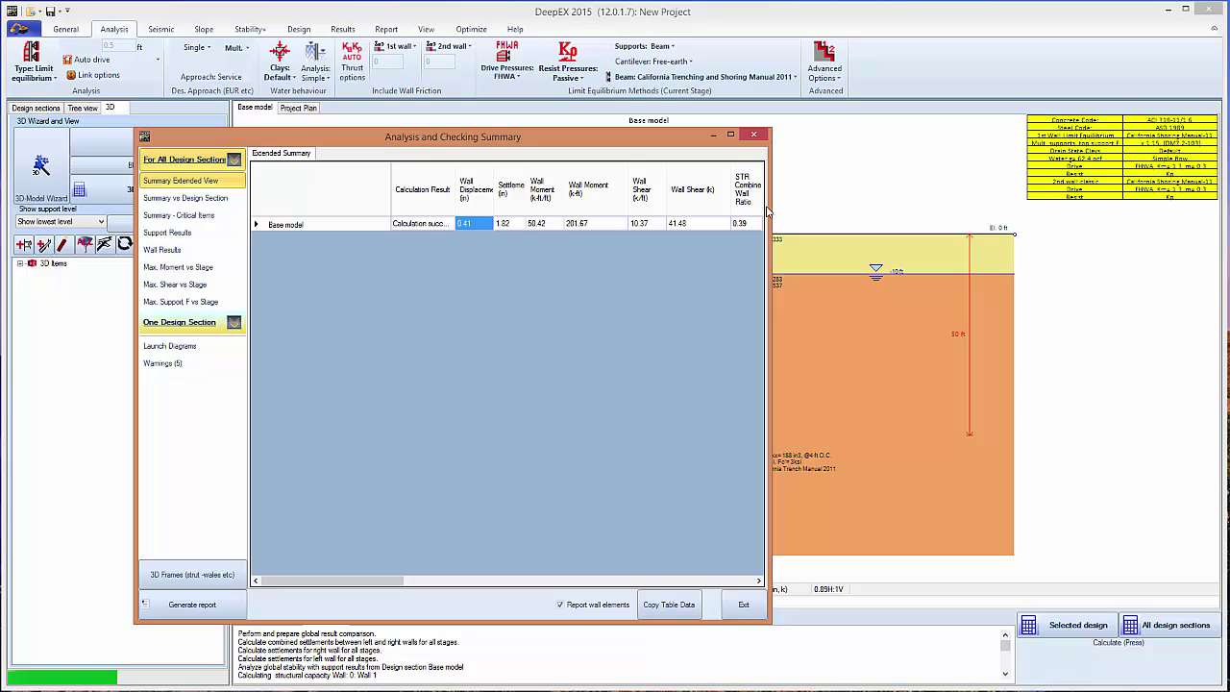
pyautogui.moveTo(768, 210); pyautogui.dragTo(1000, 209)
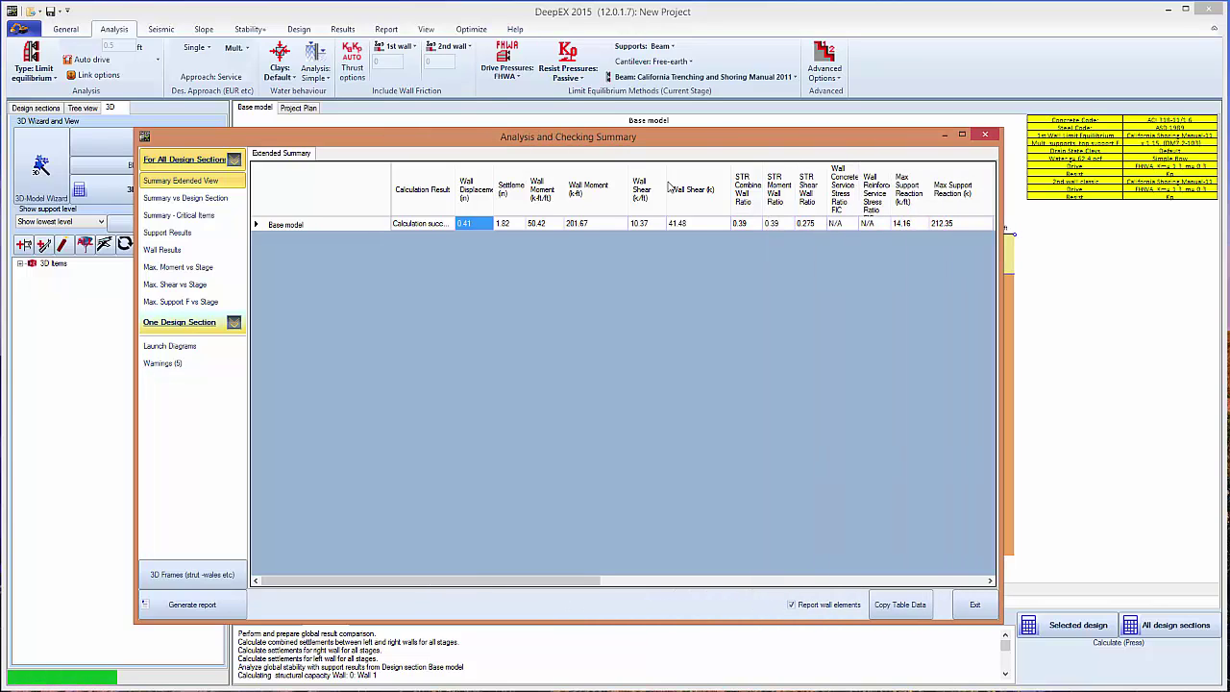
pyautogui.click(506, 227)
pyautogui.click(469, 225)
pyautogui.click(509, 227)
pyautogui.click(556, 228)
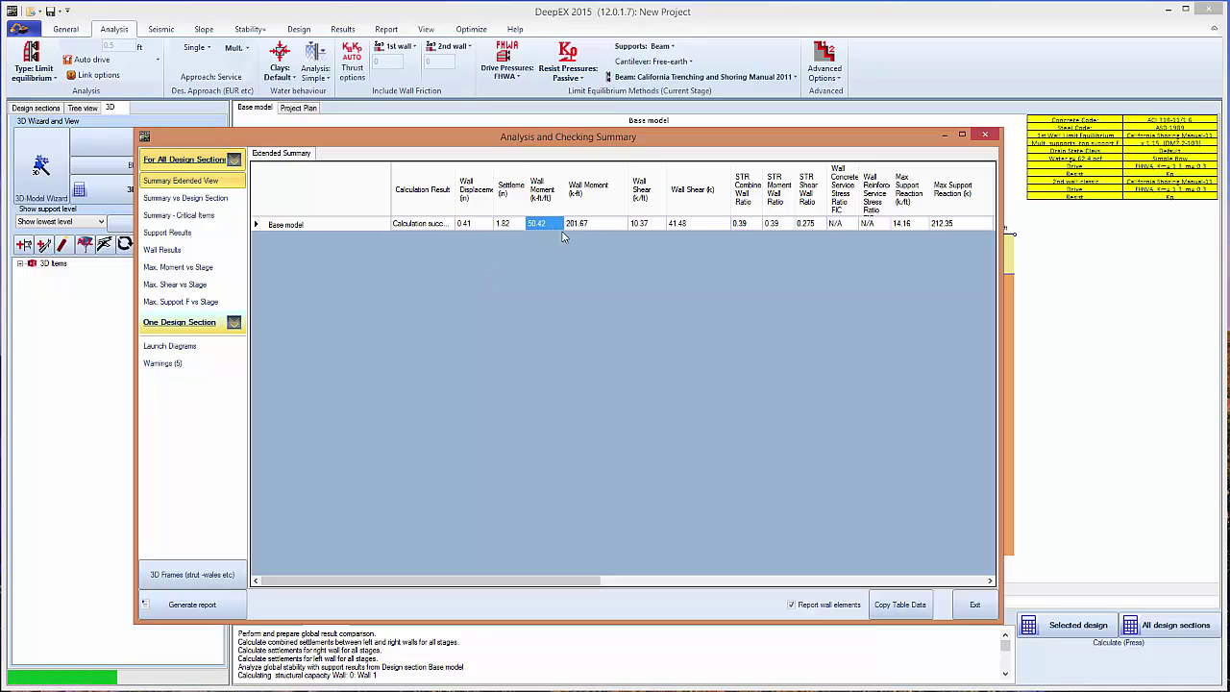
pyautogui.click(587, 227)
# Step: Check the combined, moment and shear stress ratios of the wall in the extended summary
pyautogui.moveTo(499, 581); pyautogui.dragTo(577, 519)
pyautogui.click(659, 225)
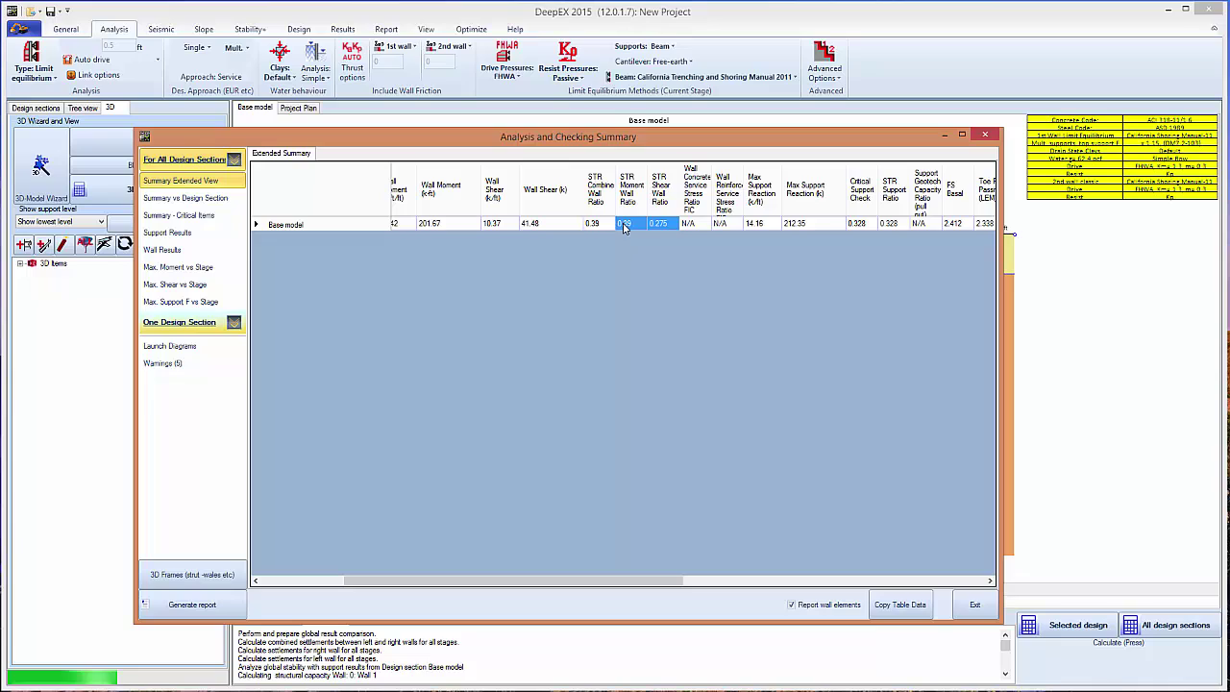
pyautogui.click(596, 224)
pyautogui.click(637, 225)
pyautogui.click(607, 223)
pyautogui.click(636, 226)
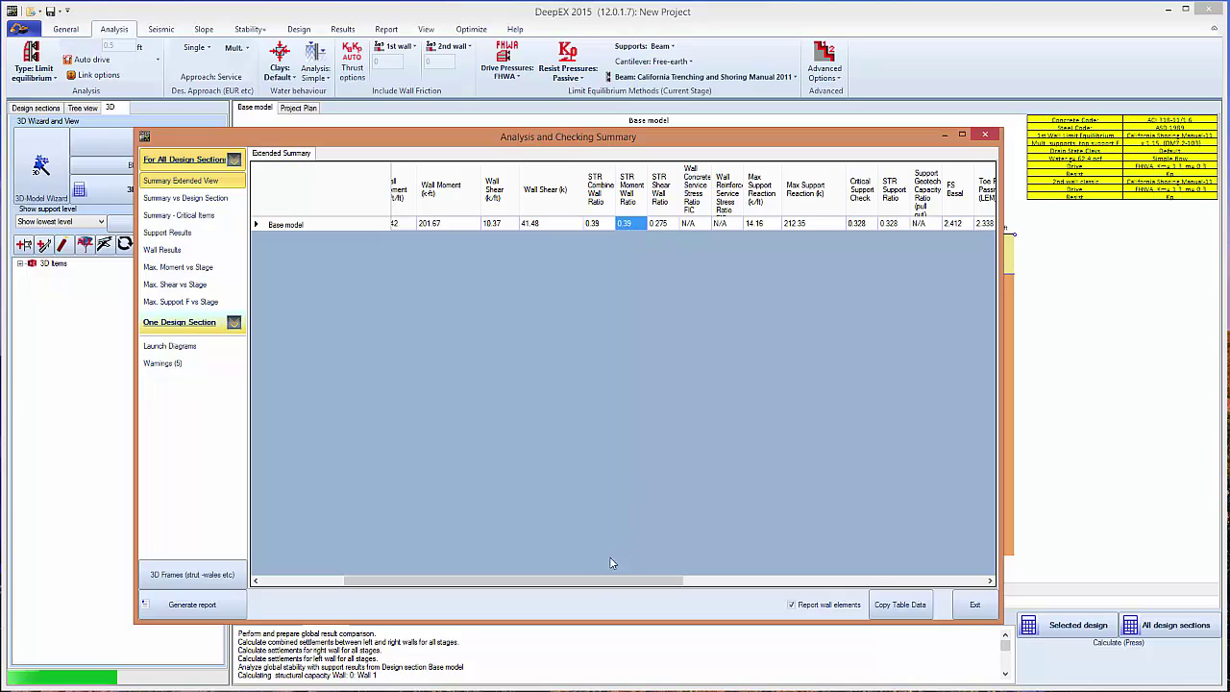
# Step: Check the maximum support reaction, the toe embedment safety factors and the hydraulic heave safety factor
pyautogui.hscroll(3, 711, 269)
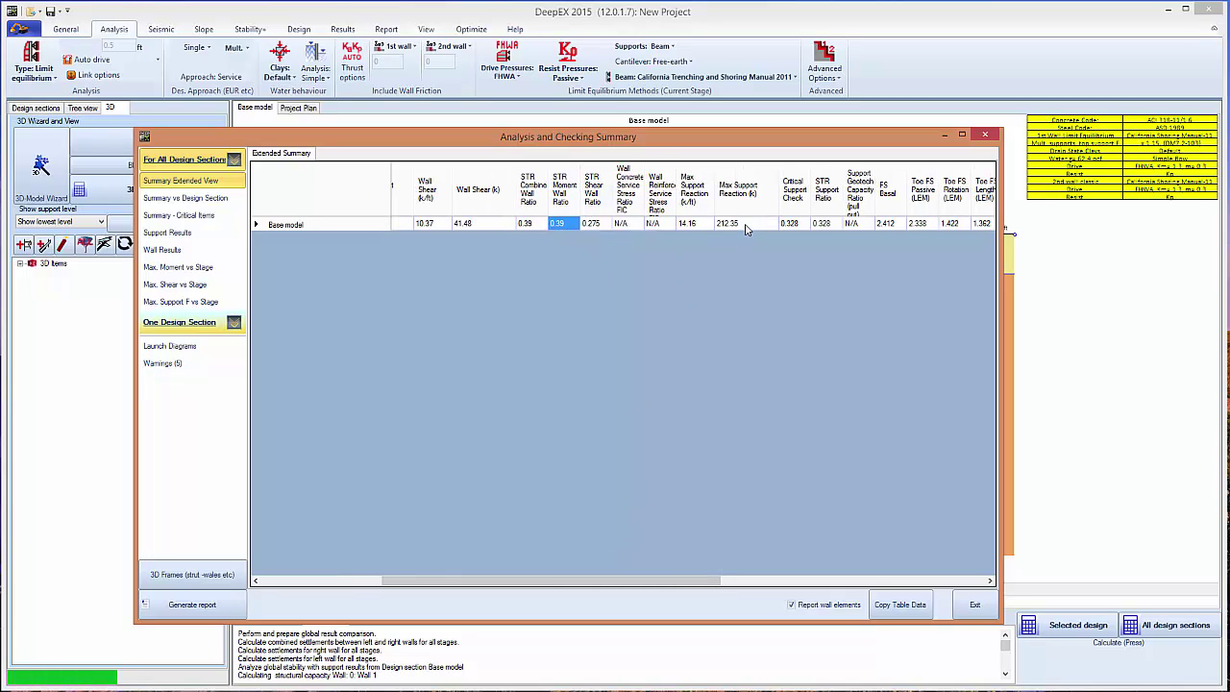
pyautogui.click(746, 227)
pyautogui.moveTo(675, 582); pyautogui.dragTo(789, 584)
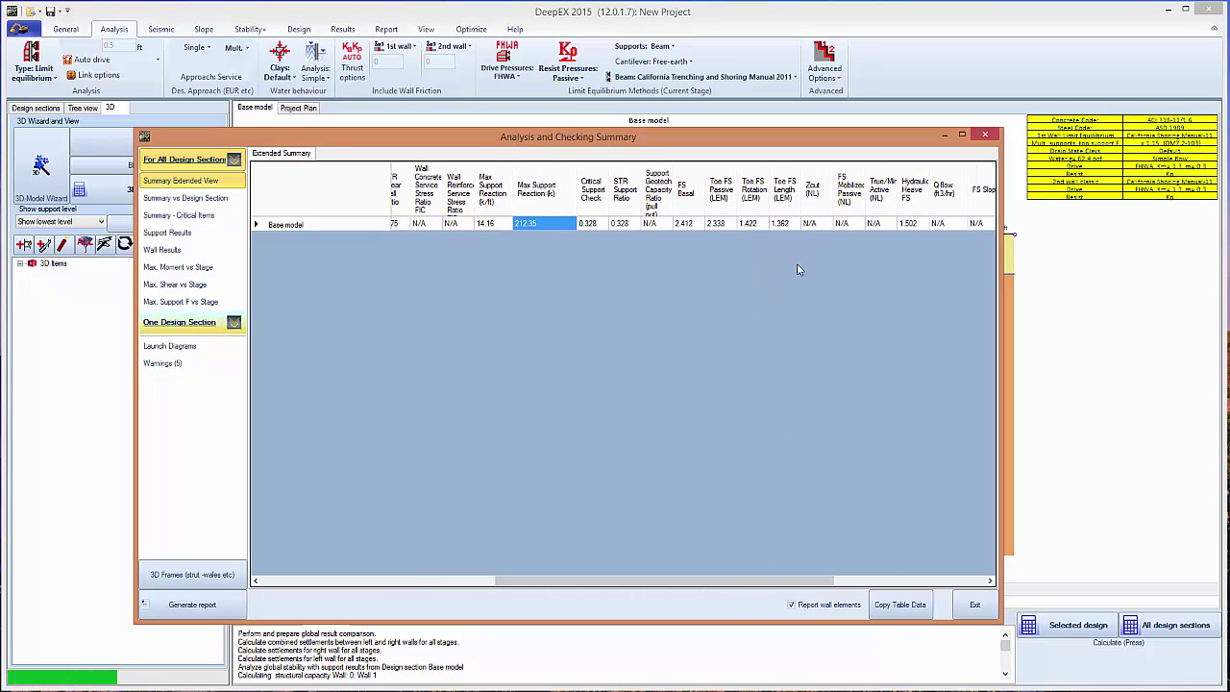
pyautogui.press('Right')
pyautogui.press('Right')
pyautogui.press('Right')
pyautogui.press('Right')
pyautogui.press('Right')
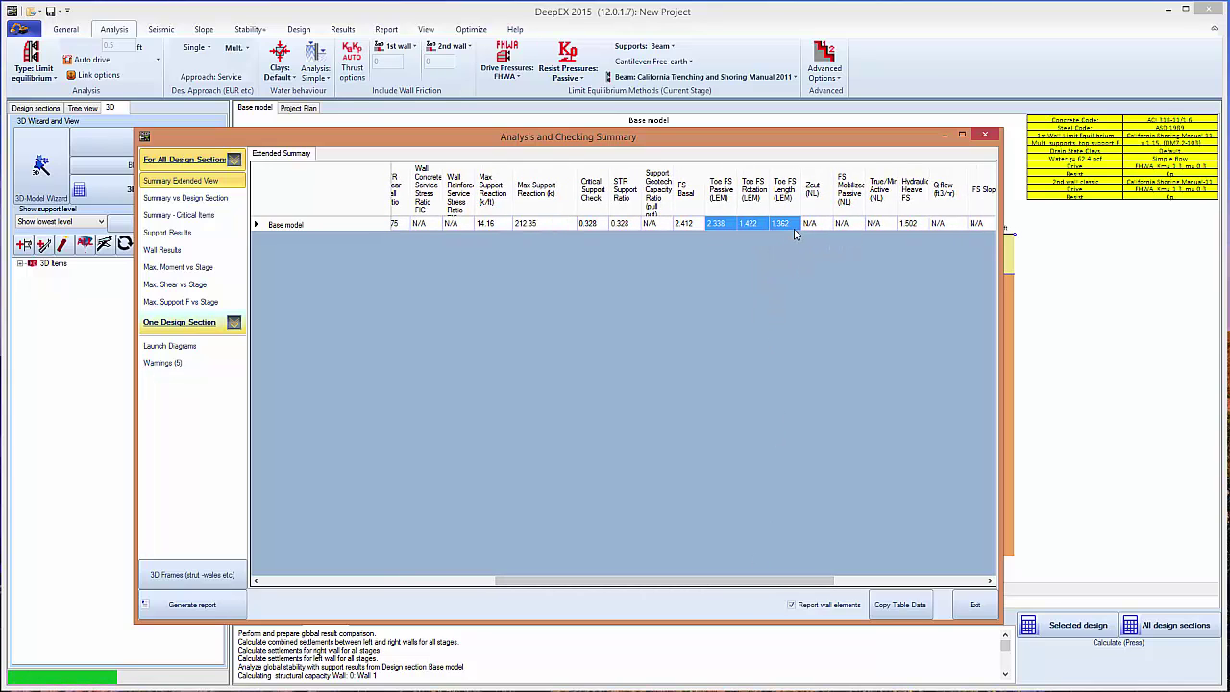
pyautogui.click(899, 225)
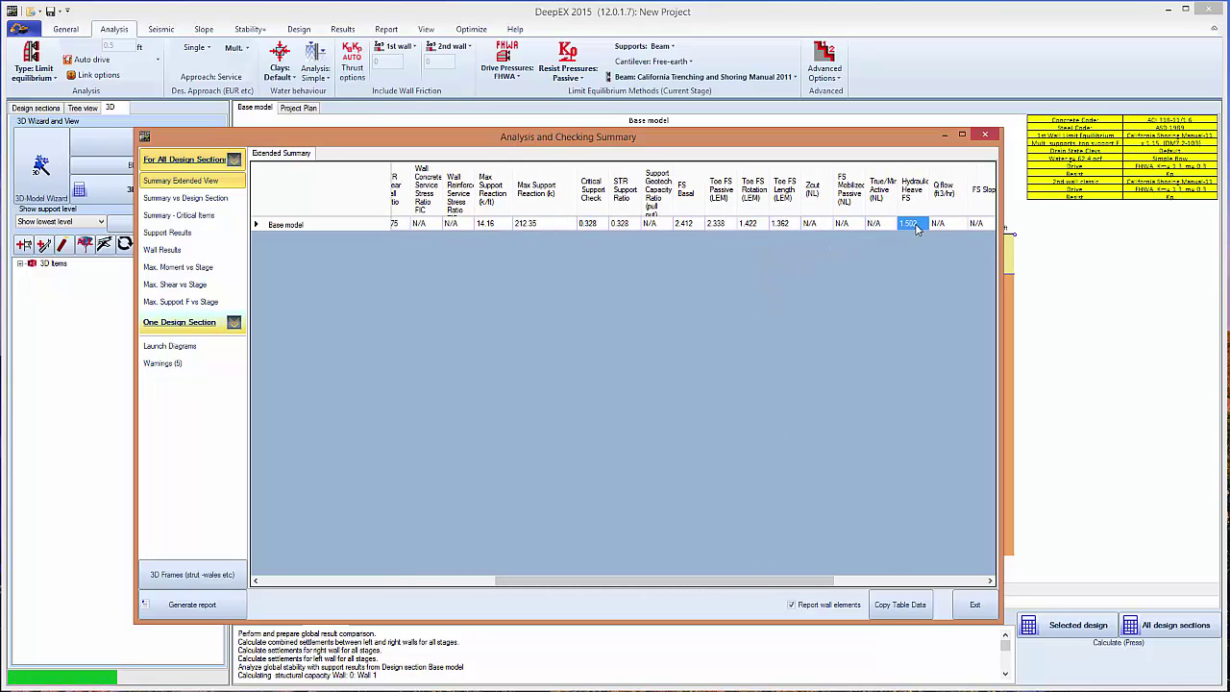
# Step: View the stage-by-stage extended summary of the single design section for the Right wall
pyautogui.click(233, 324)
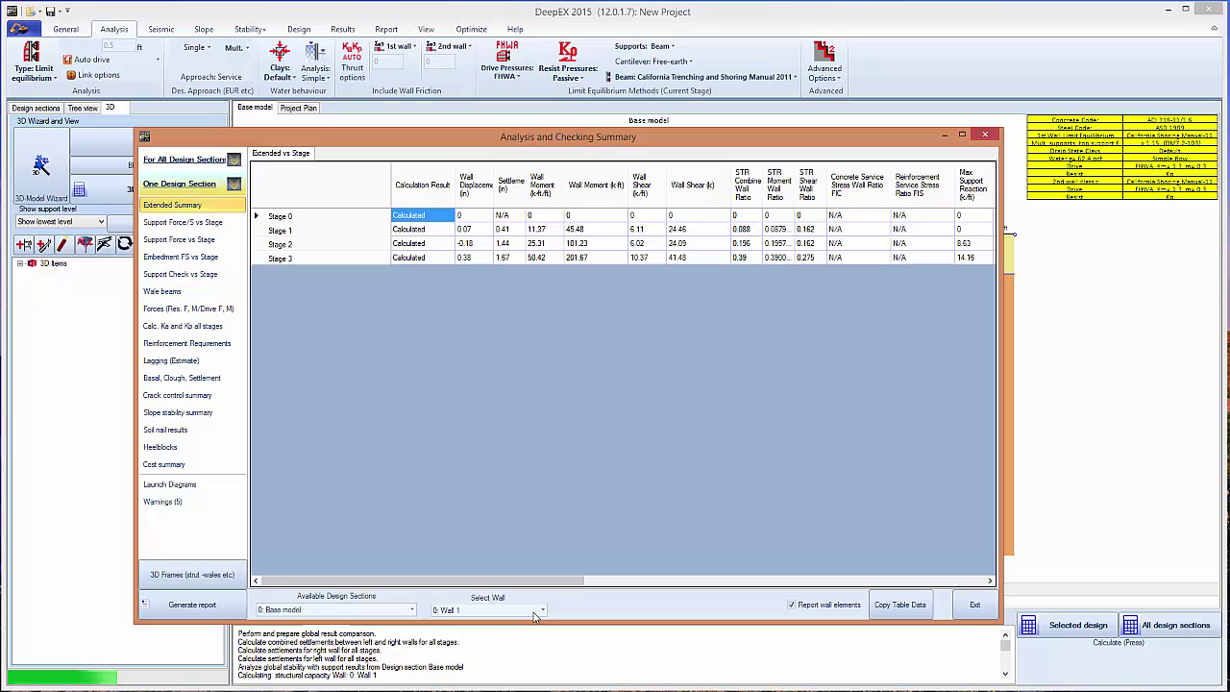
pyautogui.click(500, 610)
pyautogui.click(499, 632)
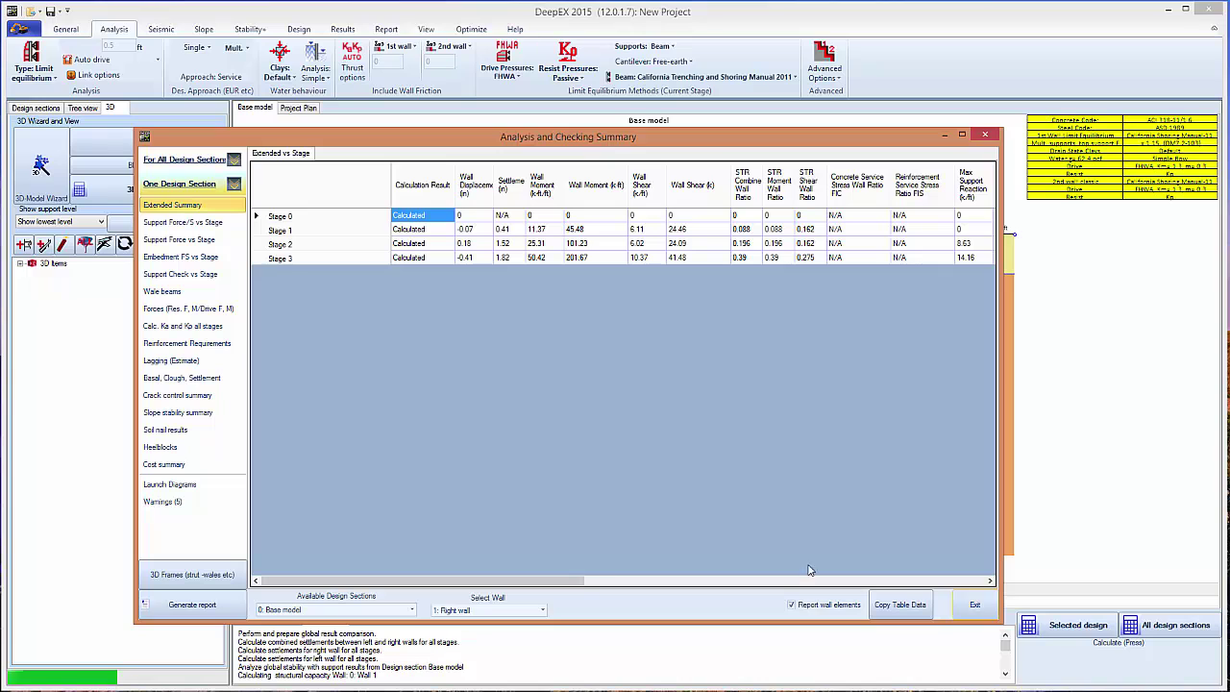
# Step: Open the 3D frame calculation summary and examine the waler stress ratios and the strut axial forces
pyautogui.click(182, 576)
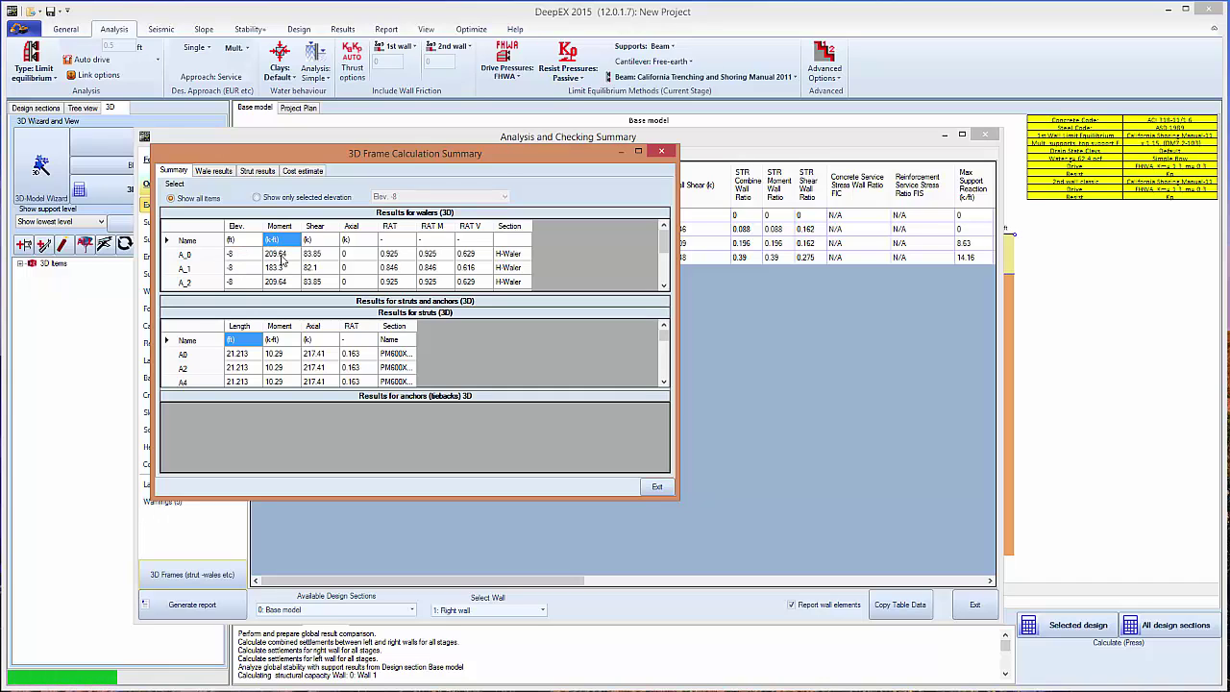
pyautogui.scroll(-1, 281, 254)
pyautogui.scroll(-1, 281, 255)
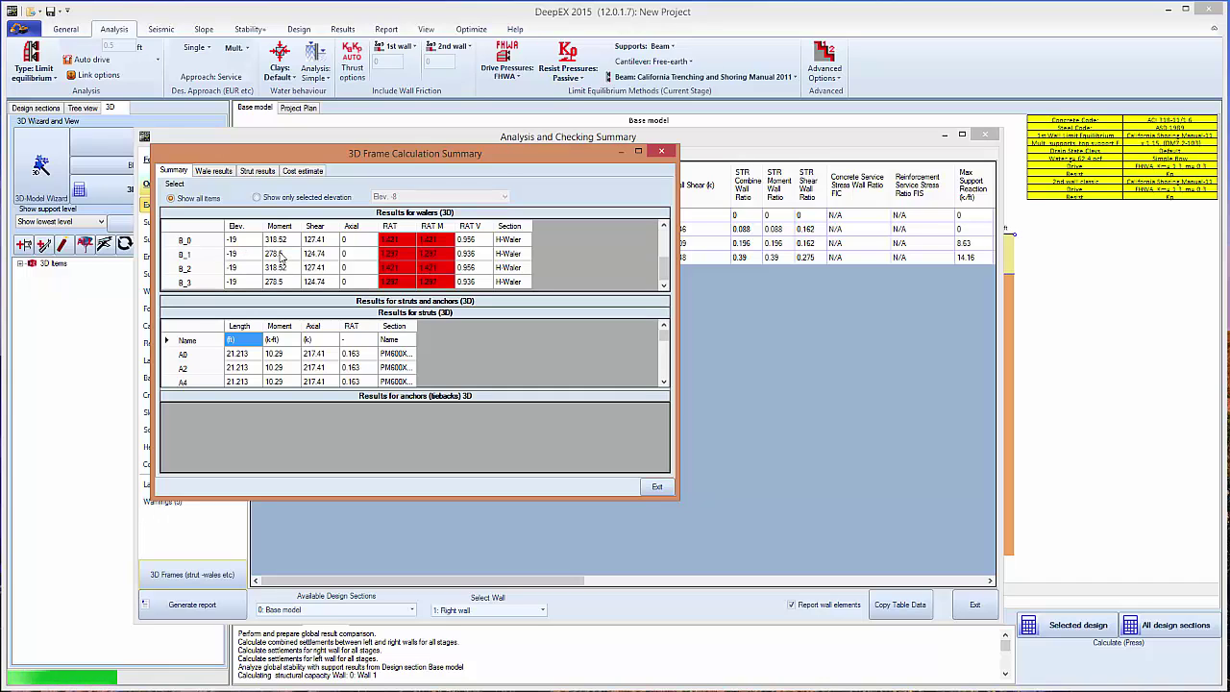
pyautogui.click(432, 268)
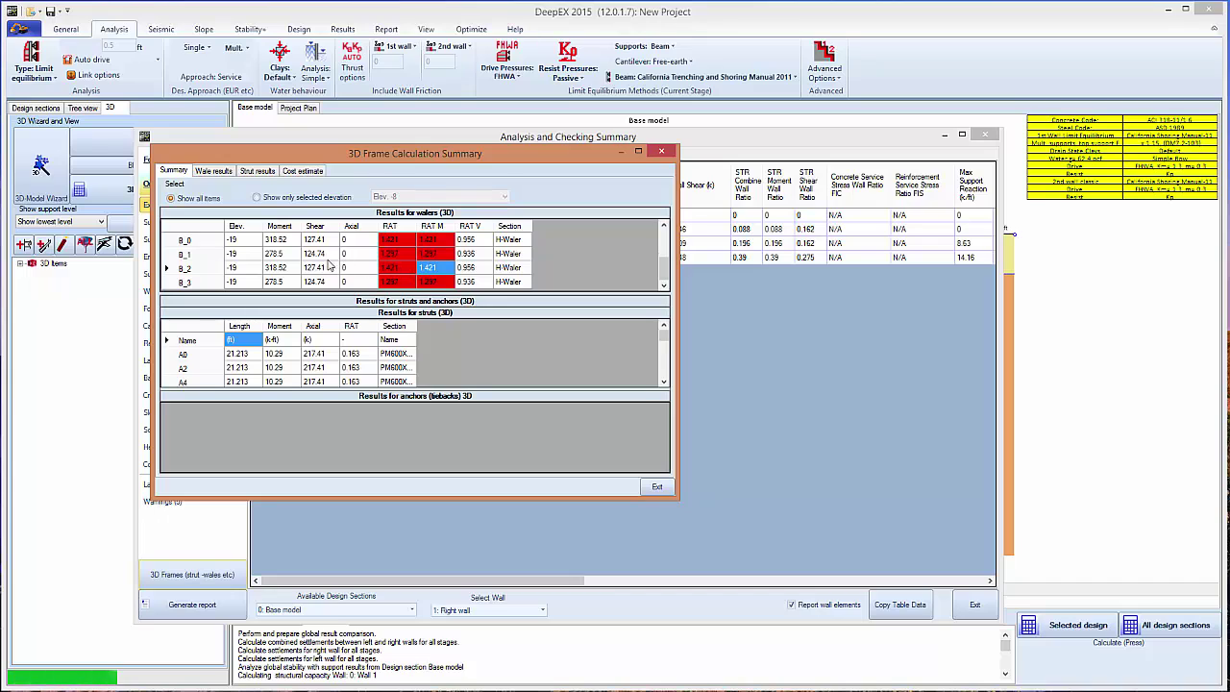
pyautogui.scroll(-3, 309, 363)
pyautogui.scroll(3, 318, 365)
pyautogui.click(314, 367)
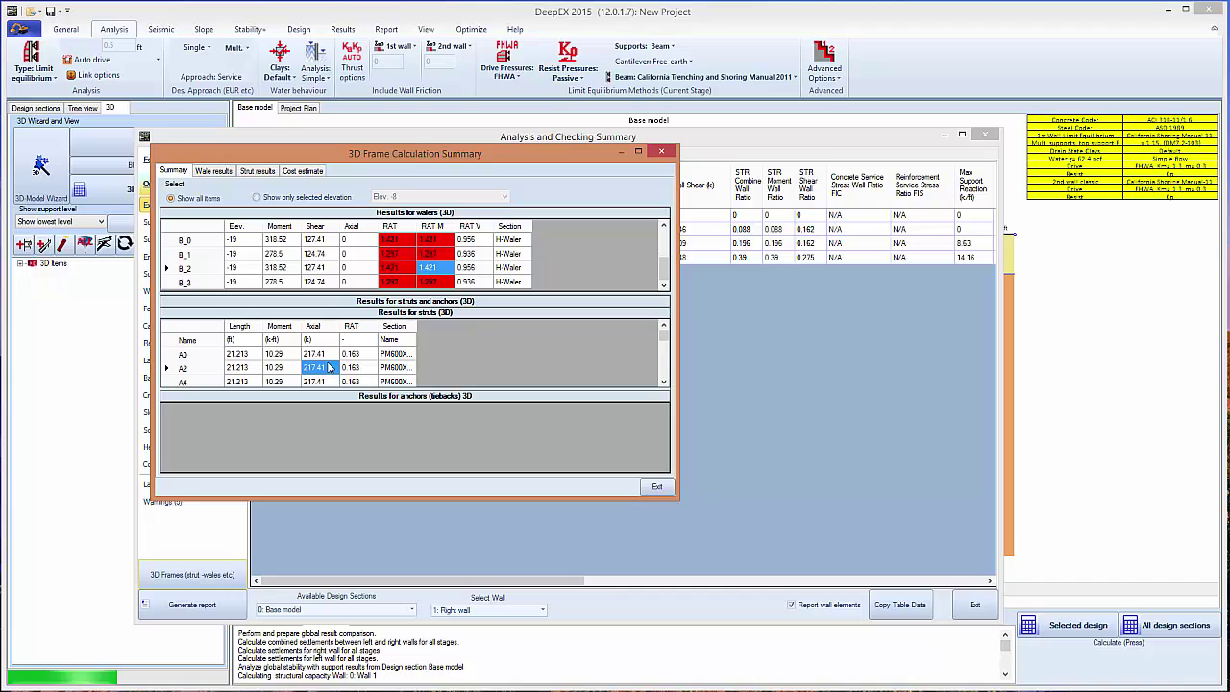
# Step: View the stage results of wales A_1 and A_3 at El. -8, and the results of strut A0
pyautogui.click(219, 172)
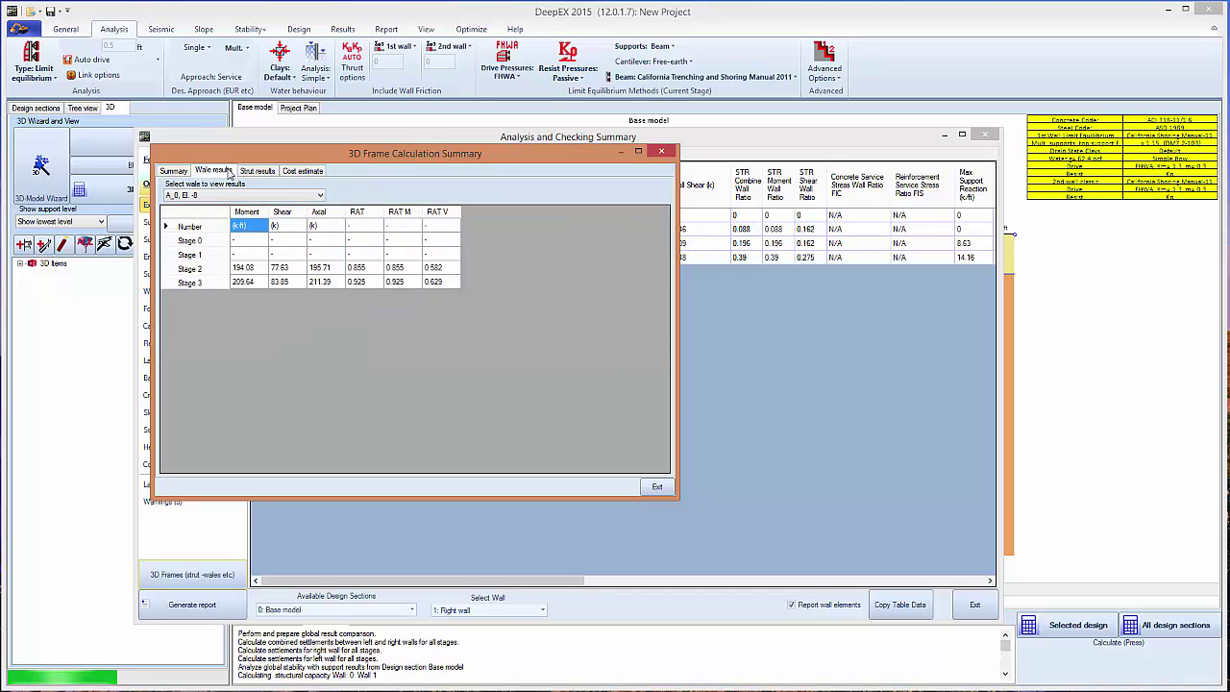
pyautogui.click(275, 197)
pyautogui.click(248, 212)
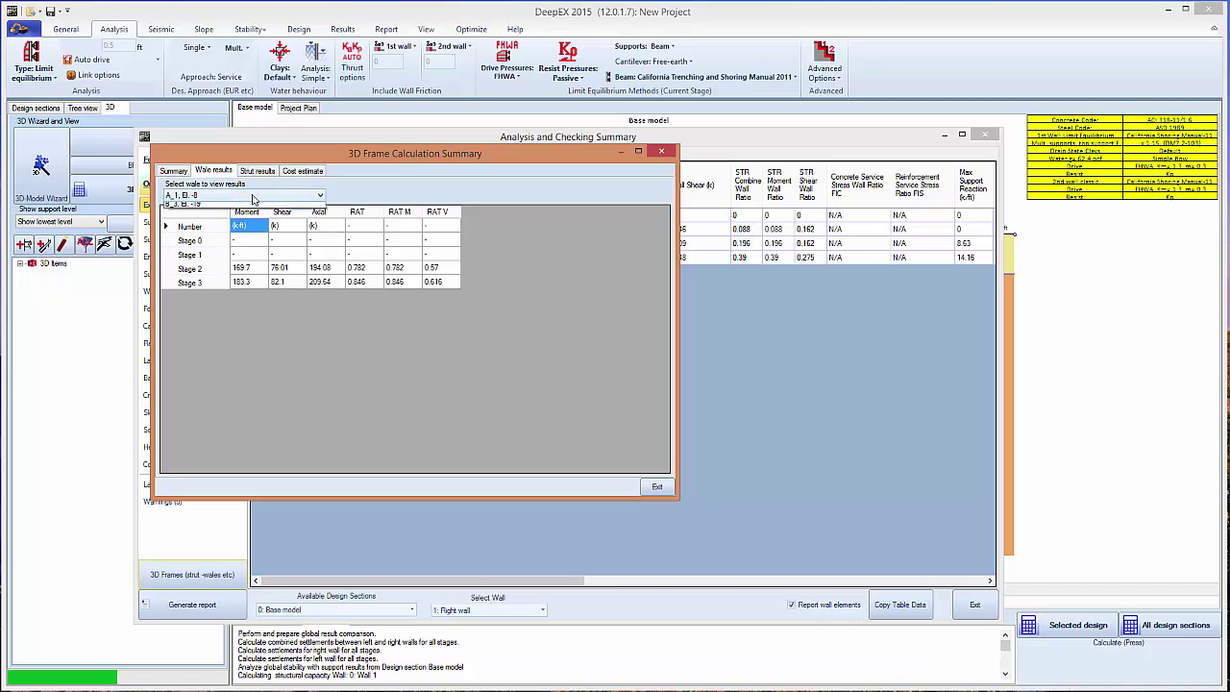
pyautogui.click(253, 197)
pyautogui.click(217, 227)
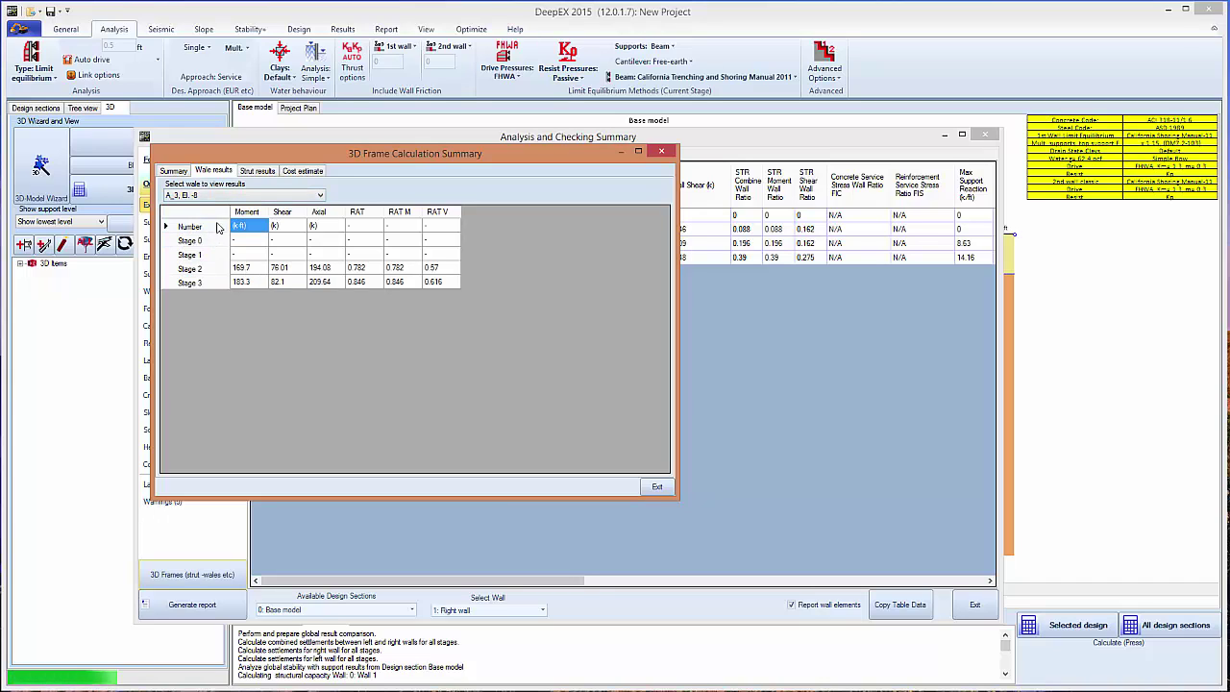
pyautogui.click(255, 171)
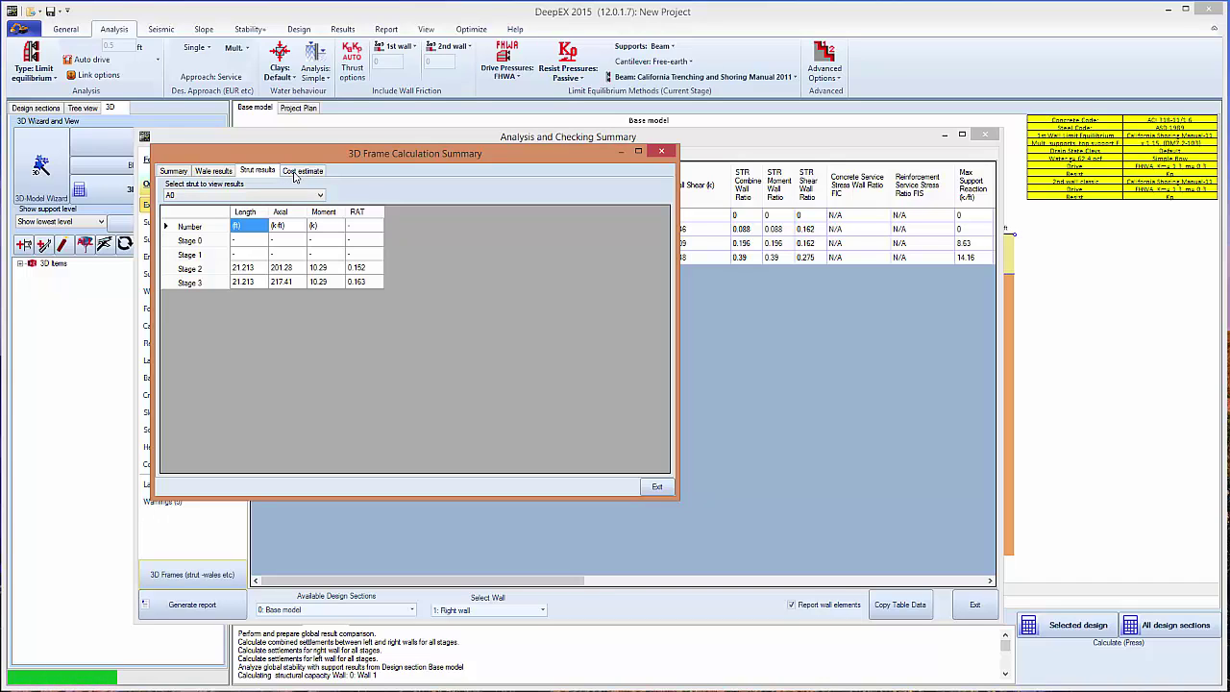
# Step: Examine the 3D frame cost estimate by stage, going through the Stage 3 costs up to the cost index
pyautogui.click(295, 173)
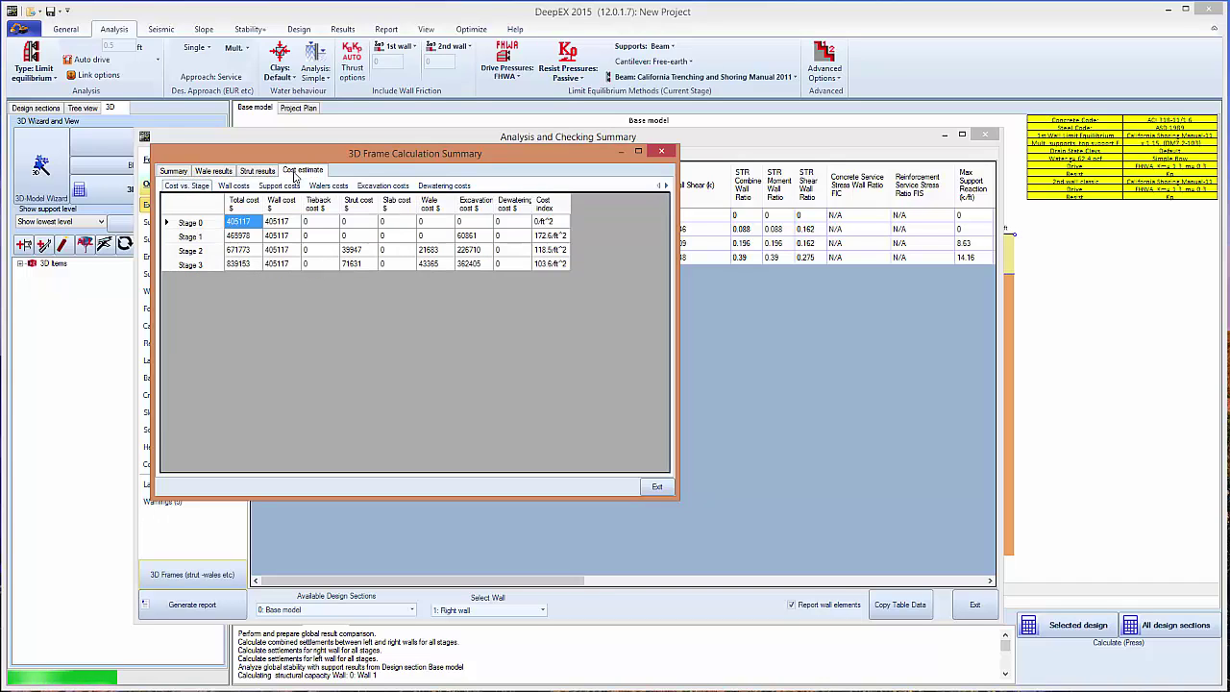
pyautogui.click(246, 252)
pyautogui.press('Down')
pyautogui.press('Right')
pyautogui.press('Right')
pyautogui.press('Right')
pyautogui.press('Right')
pyautogui.press('Right')
pyautogui.press('Right')
pyautogui.press('Right')
pyautogui.press('Right')
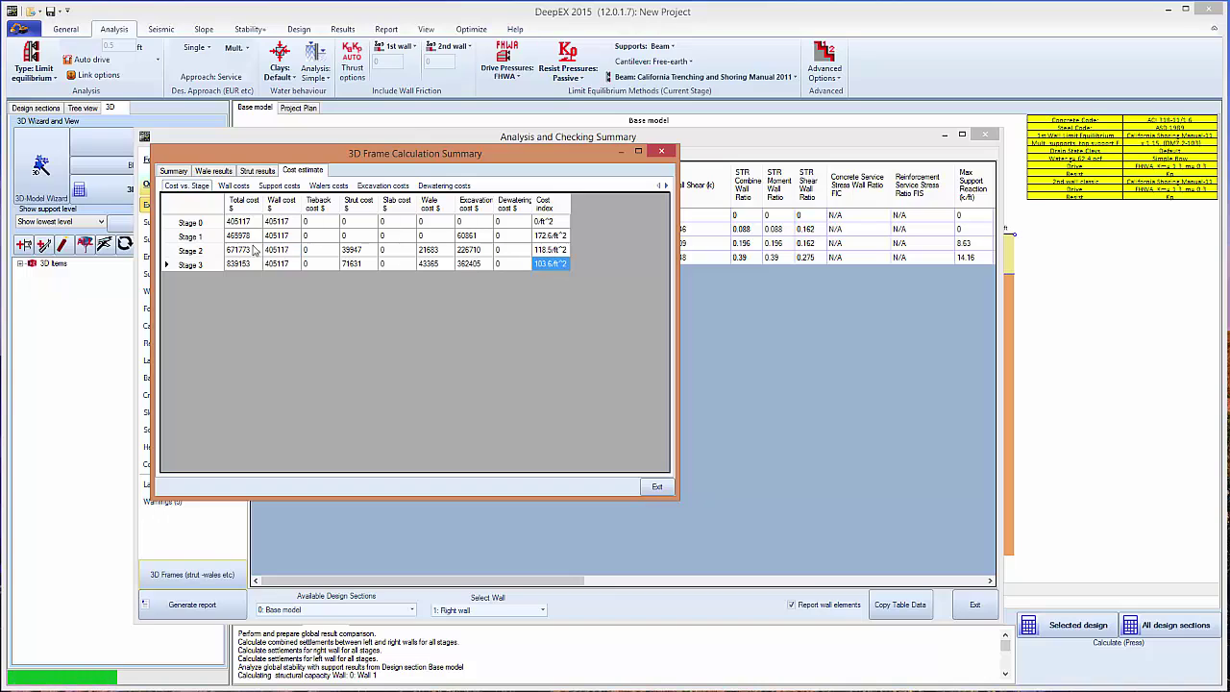
# Step: Review the wall, support, waler and excavation cost breakdowns, and close both result summaries
pyautogui.click(239, 188)
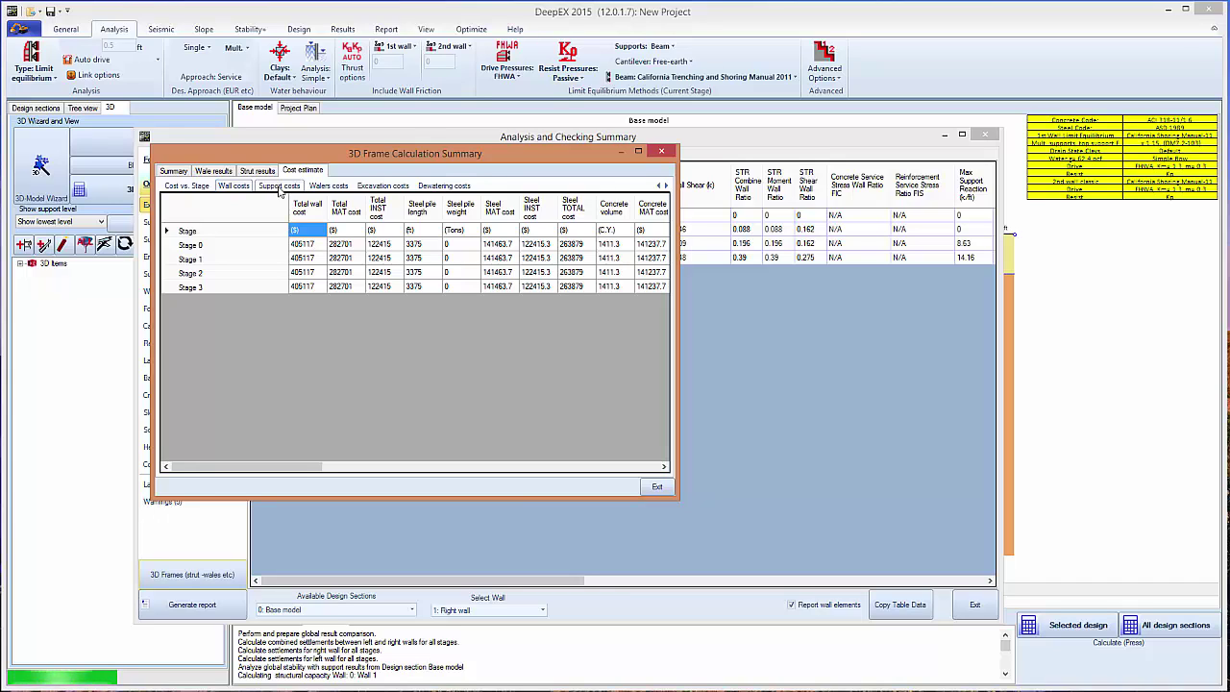
pyautogui.click(279, 188)
pyautogui.click(329, 187)
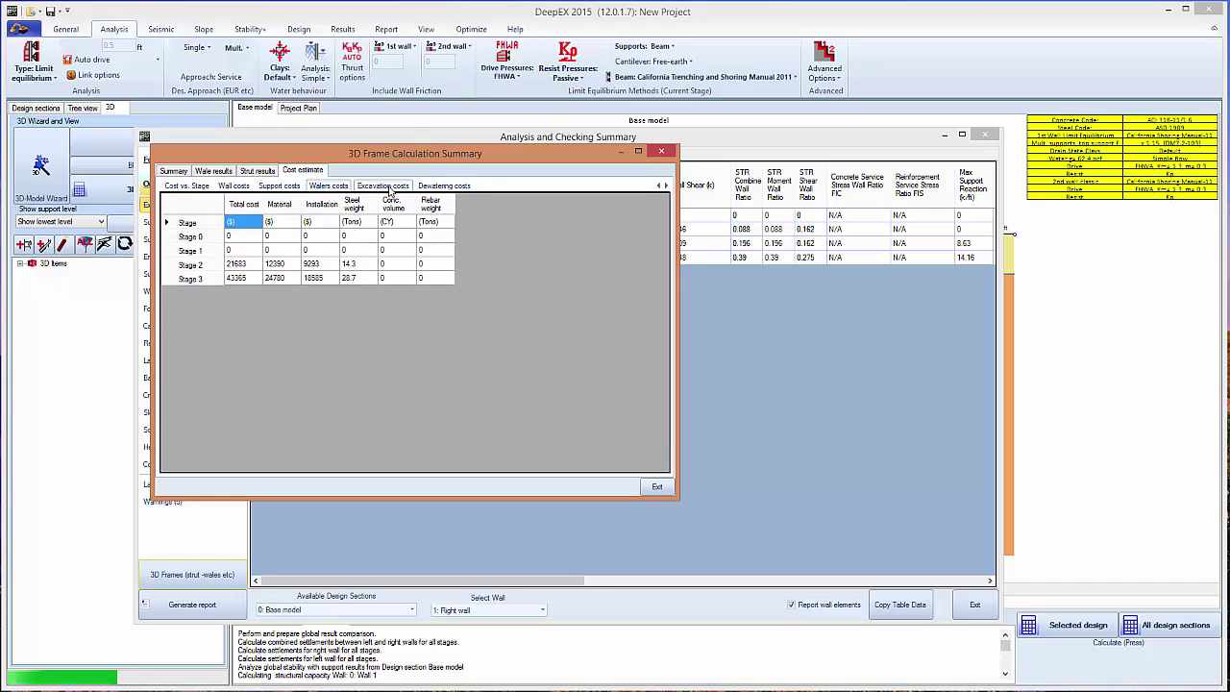
pyautogui.click(384, 186)
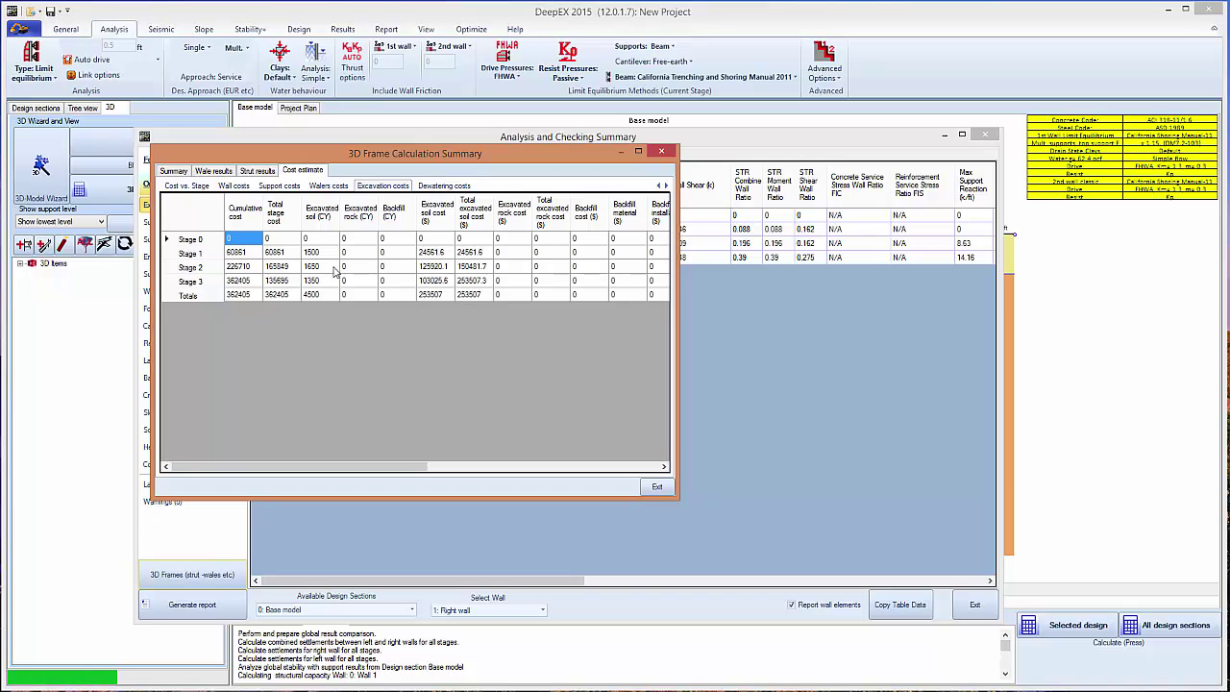
pyautogui.click(658, 489)
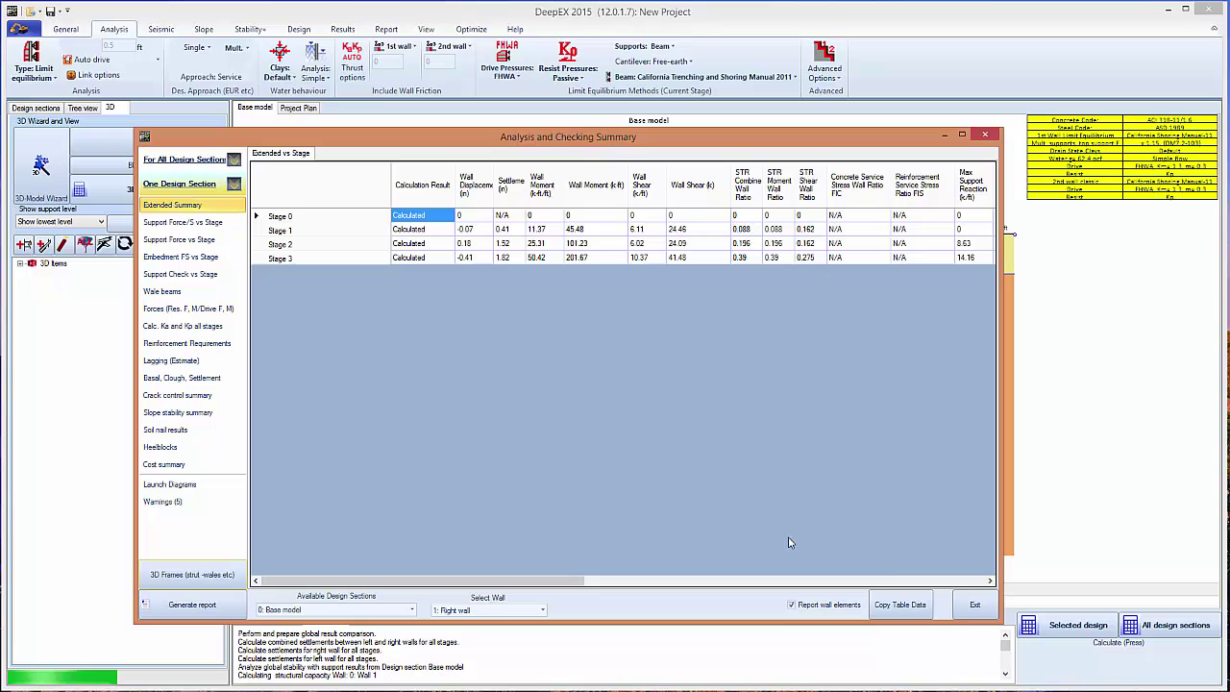
pyautogui.click(976, 606)
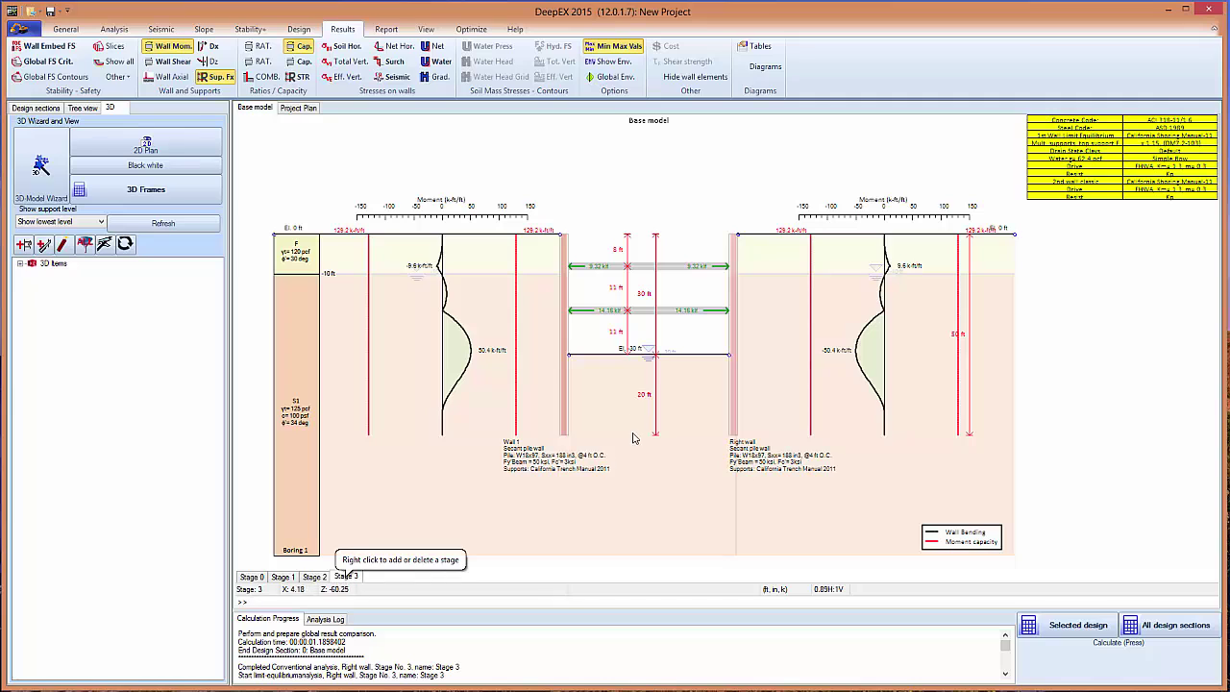
# Step: Compare the wall moment diagrams and support reactions on the base model for Stages 1, 2 and 3
pyautogui.click(314, 576)
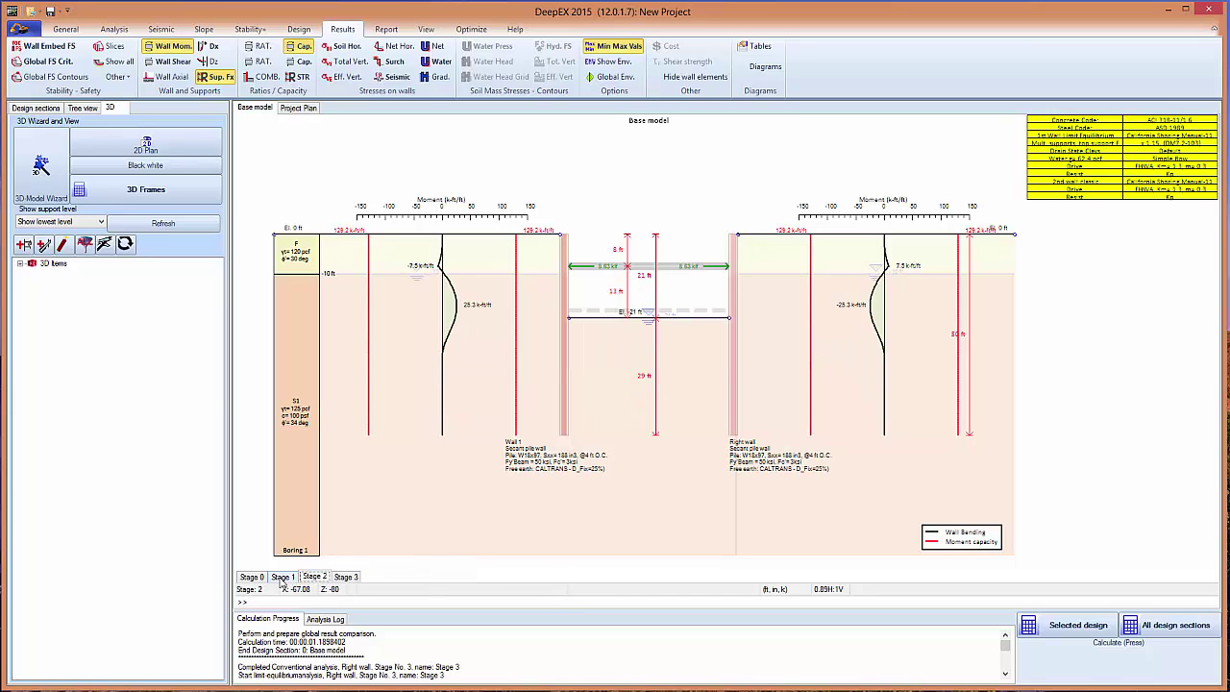
pyautogui.click(282, 577)
pyautogui.click(314, 577)
pyautogui.click(346, 577)
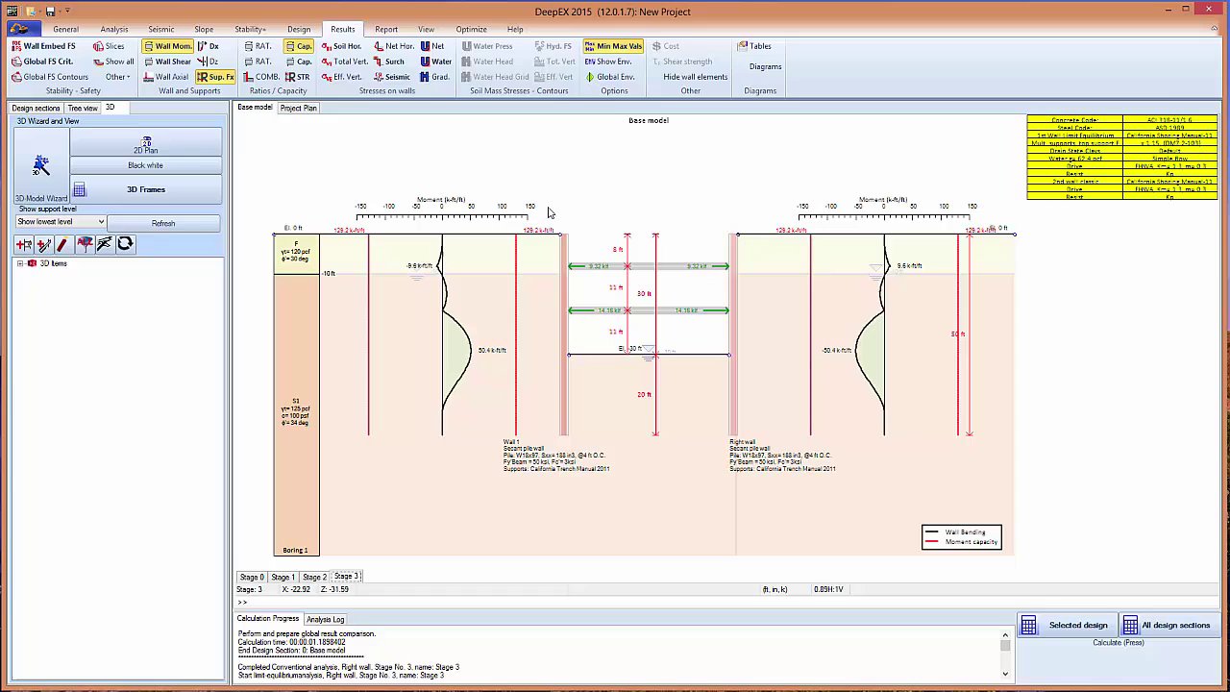
# Step: Show the local result envelopes on the base model and display the list of design sections
pyautogui.click(612, 63)
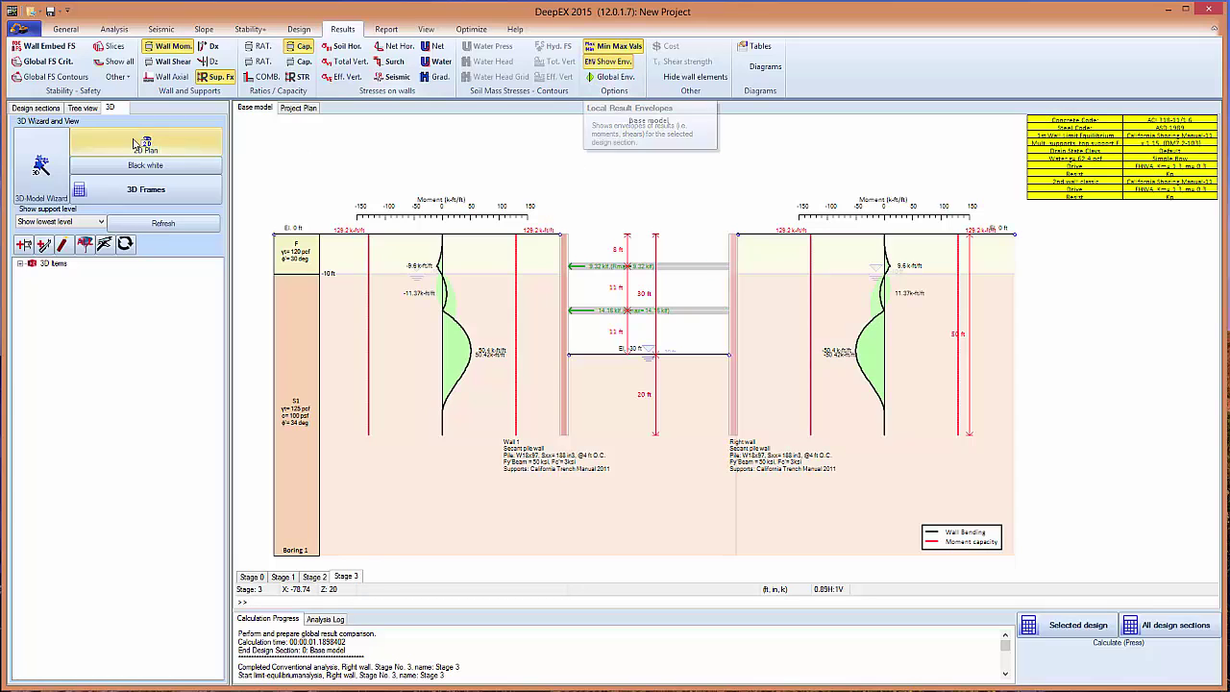
pyautogui.click(38, 109)
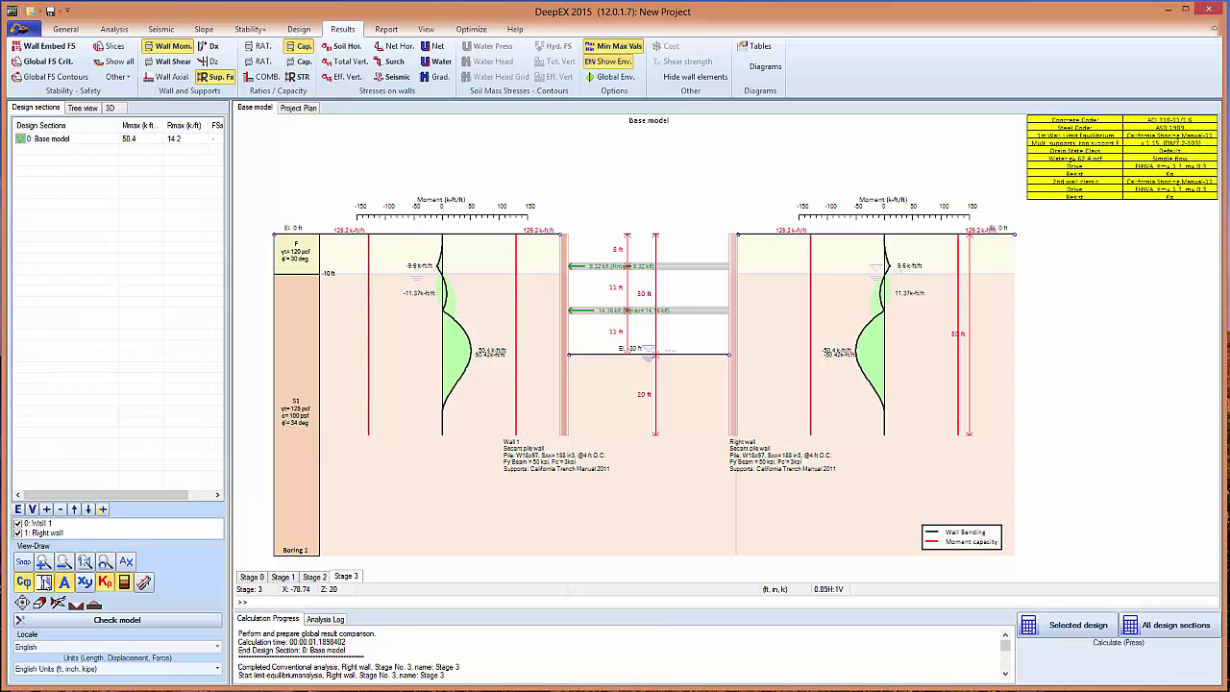
# Step: Hide the dimensions and soil property labels on the base model, and show the 3D options with the project plan
pyautogui.click(44, 583)
pyautogui.click(23, 582)
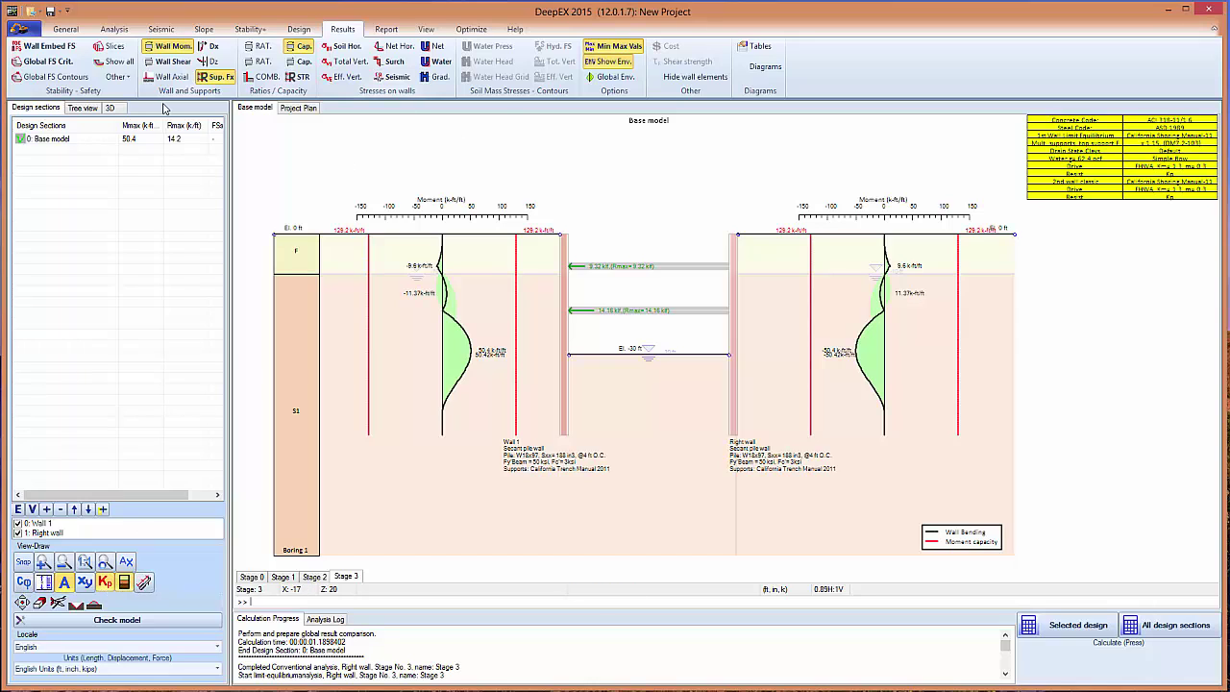
pyautogui.click(110, 108)
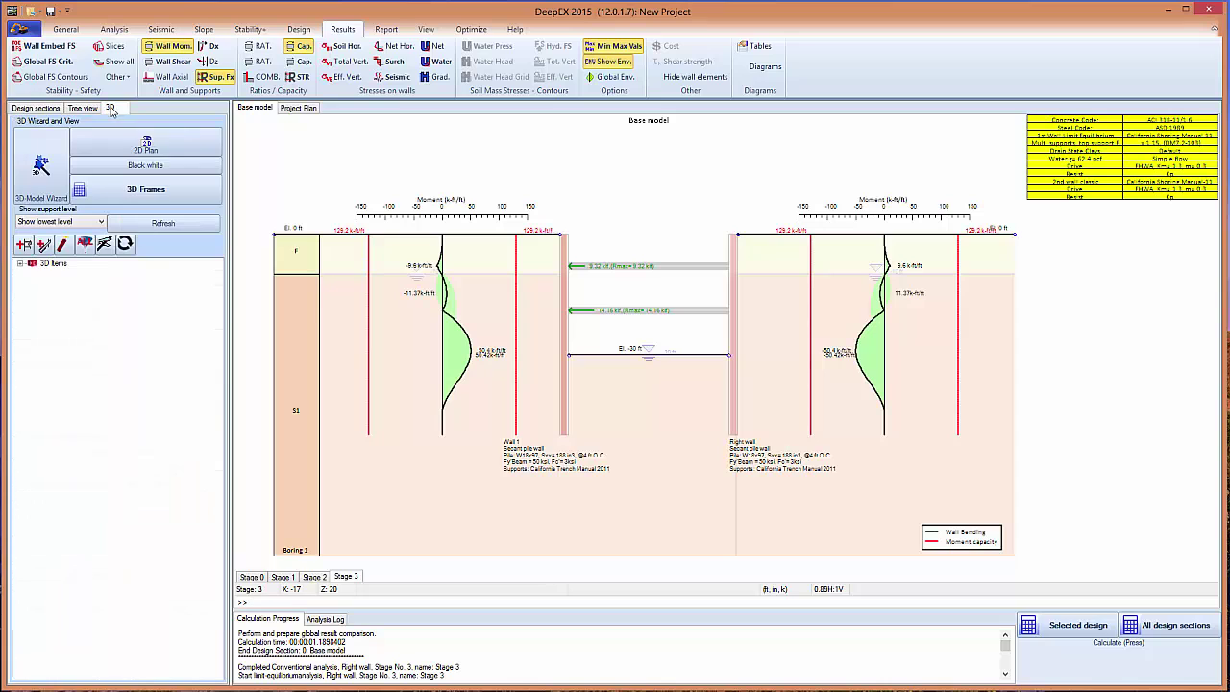
pyautogui.click(297, 108)
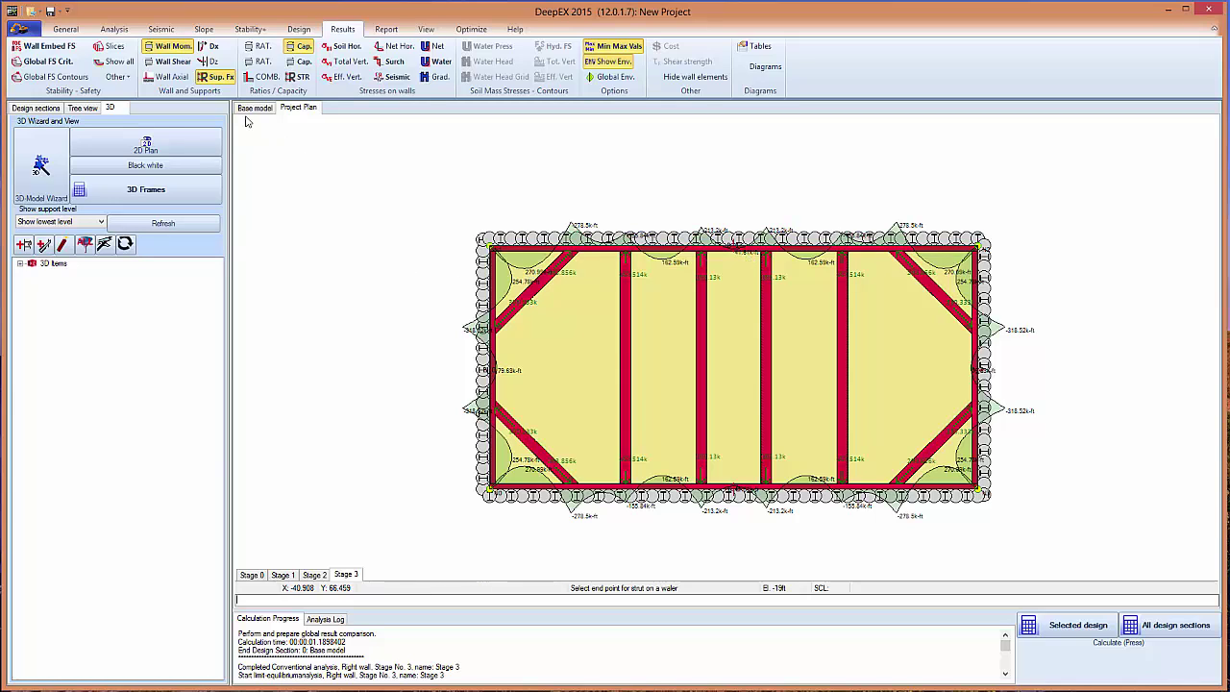
# Step: View the waler shear diagrams on the Stage 3 plan, replace them with the axial diagrams, and add the net horizontal loads
pyautogui.click(173, 61)
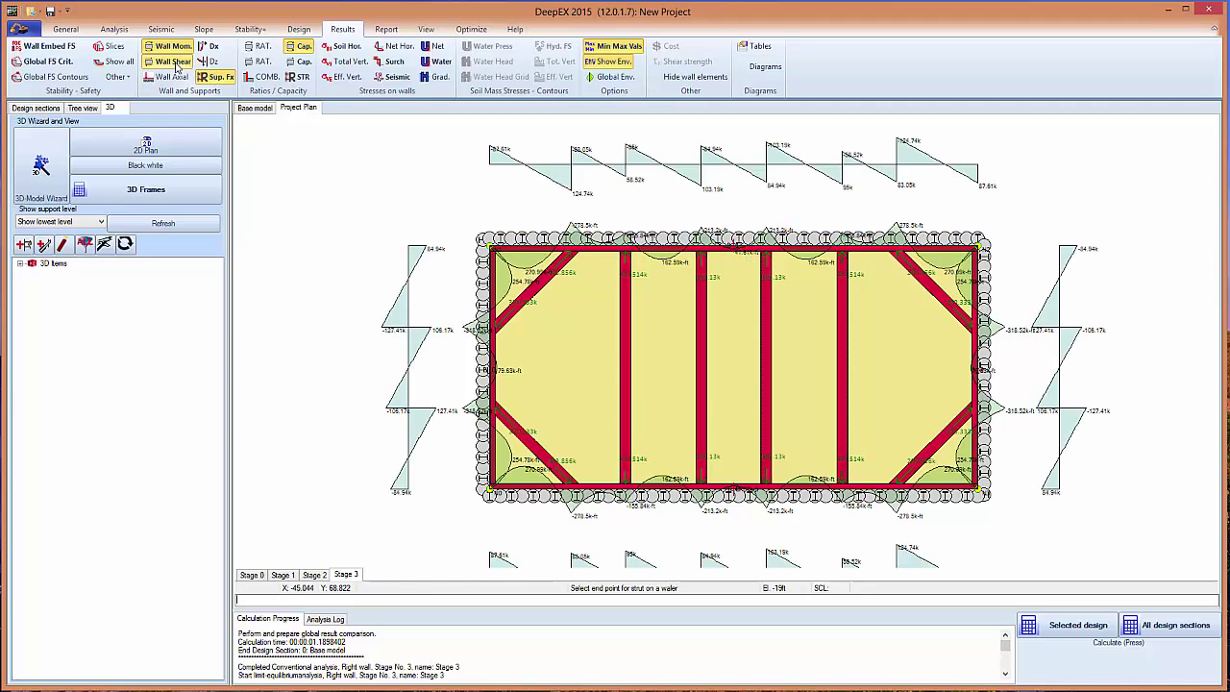
pyautogui.click(175, 63)
pyautogui.click(175, 77)
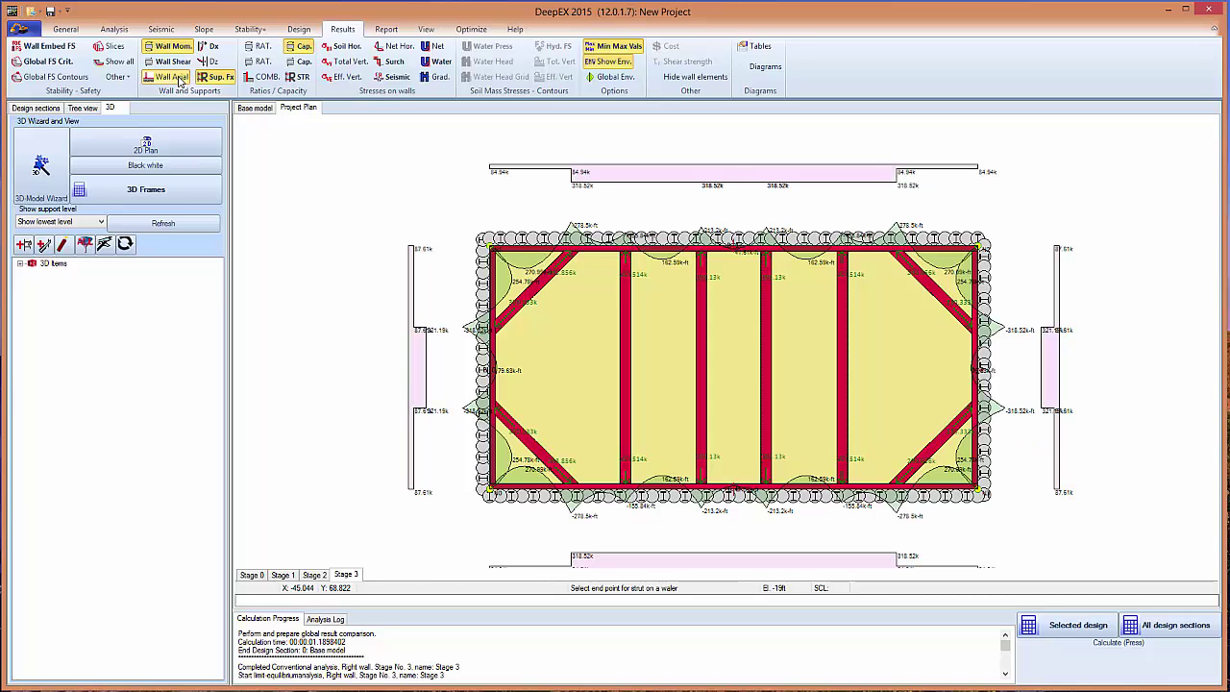
pyautogui.click(383, 49)
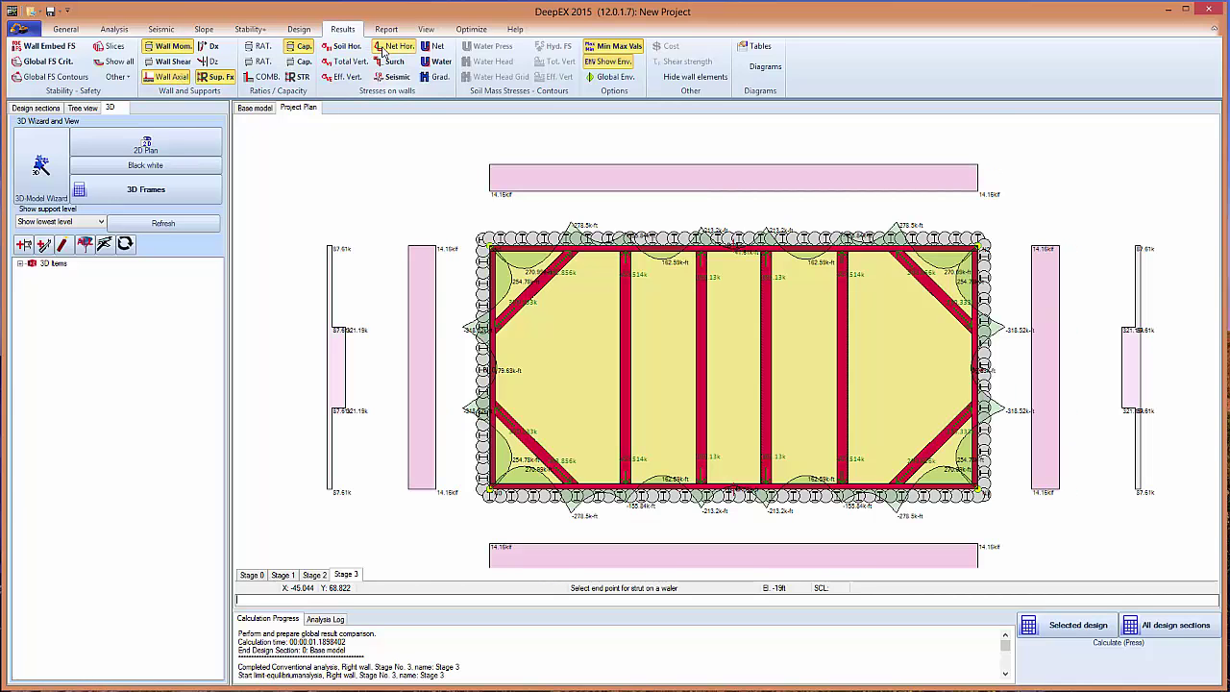
pyautogui.scroll(-3, 494, 187)
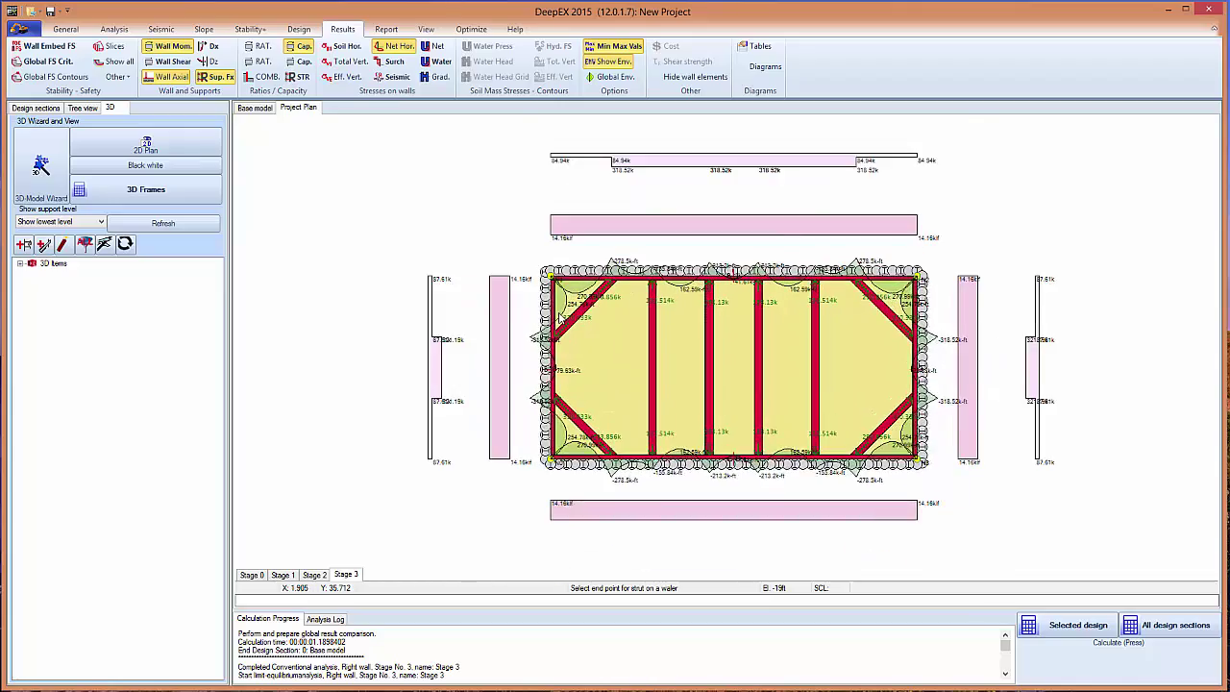
pyautogui.scroll(3, 551, 306)
pyautogui.moveTo(500, 317); pyautogui.dragTo(503, 260)
pyautogui.scroll(-3, 509, 289)
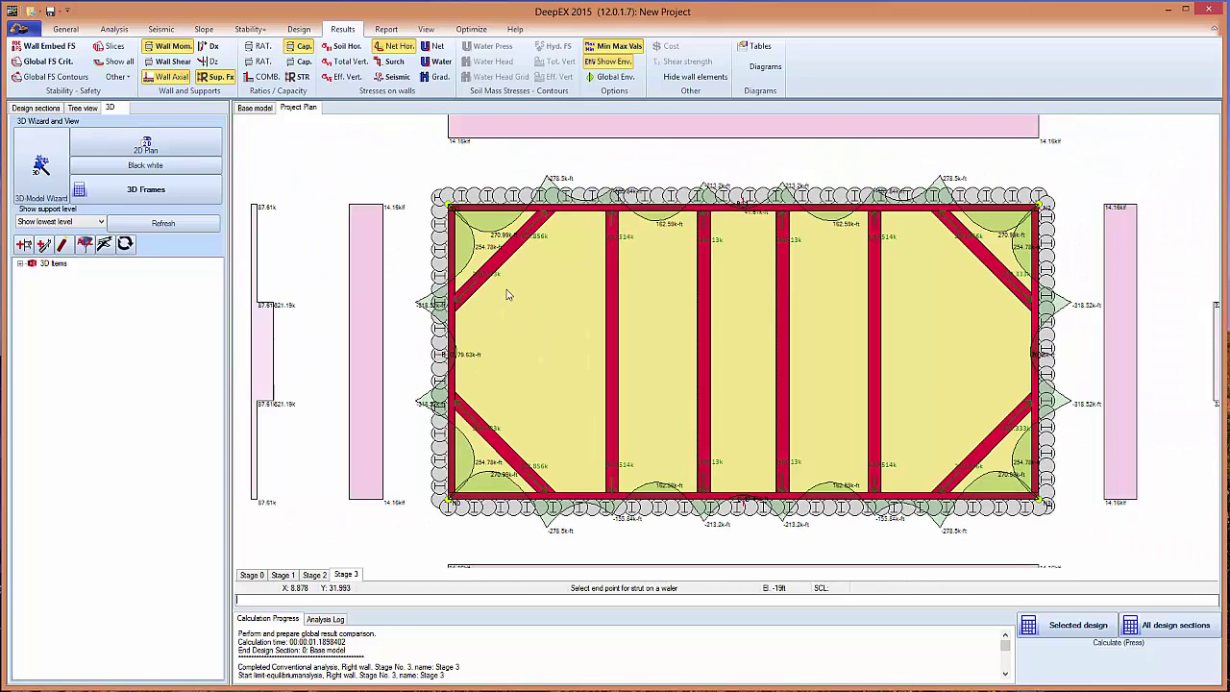
pyautogui.scroll(-1, 509, 295)
# Step: Show the strut stress ratios on the project plan and compare them for Stages 1, 2 and 3
pyautogui.click(297, 76)
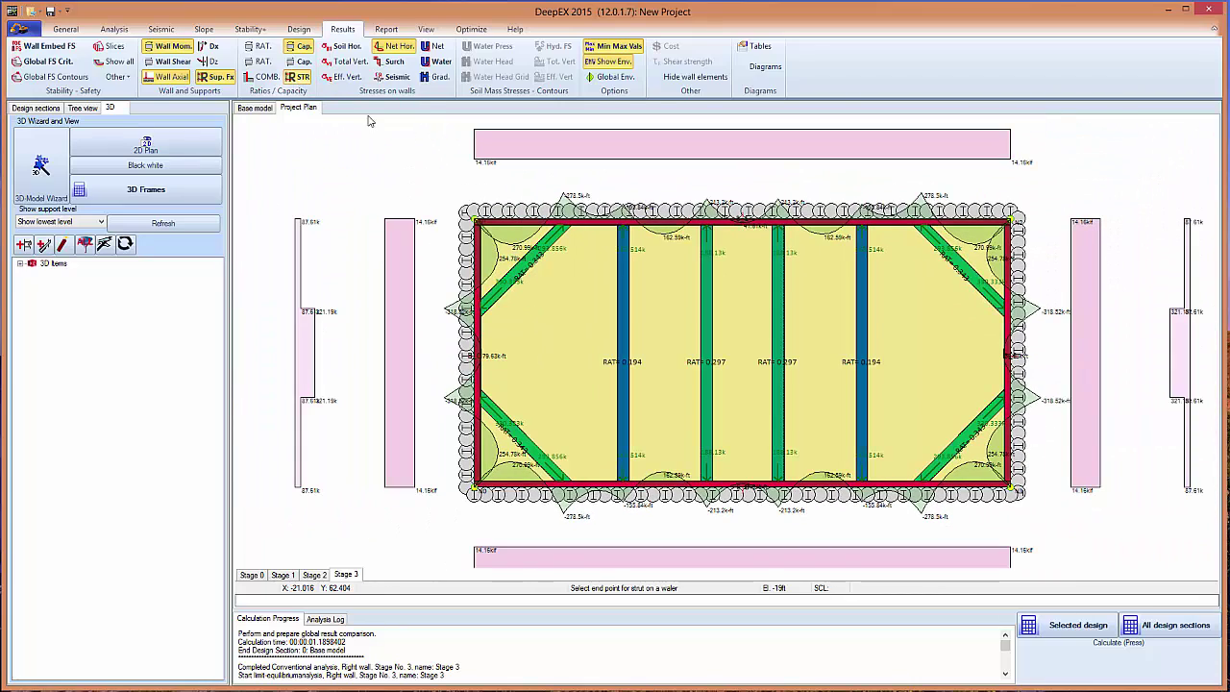
pyautogui.click(314, 574)
pyautogui.click(282, 574)
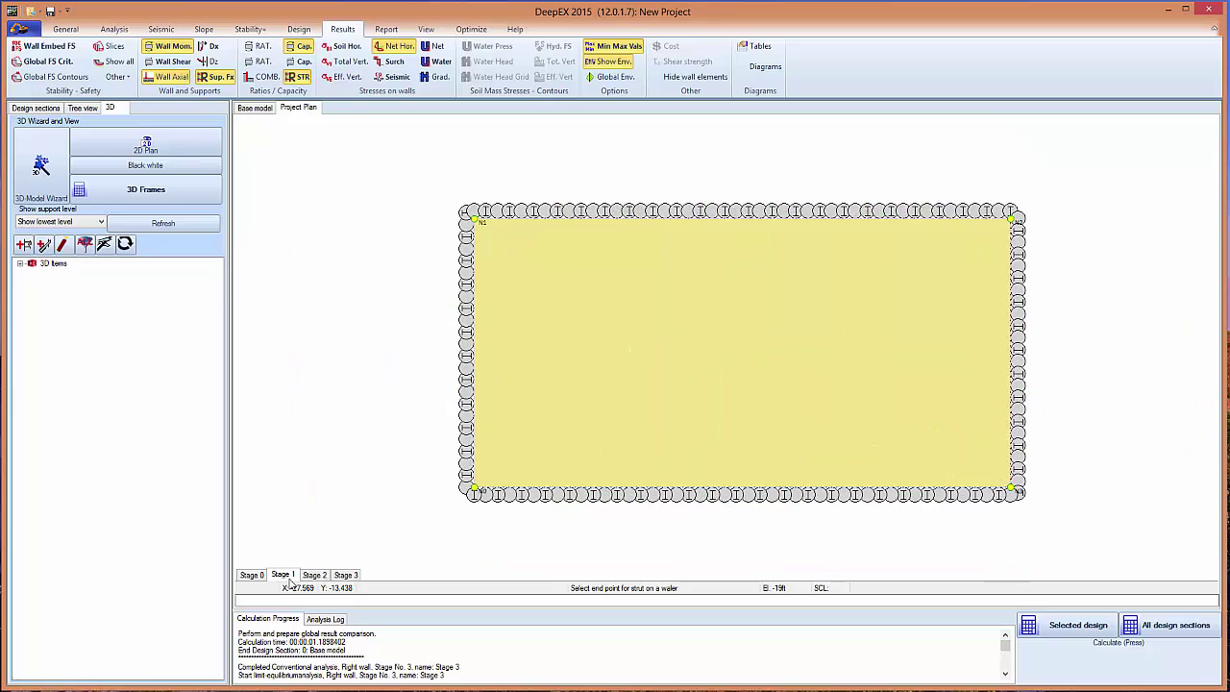
pyautogui.click(314, 574)
pyautogui.click(345, 574)
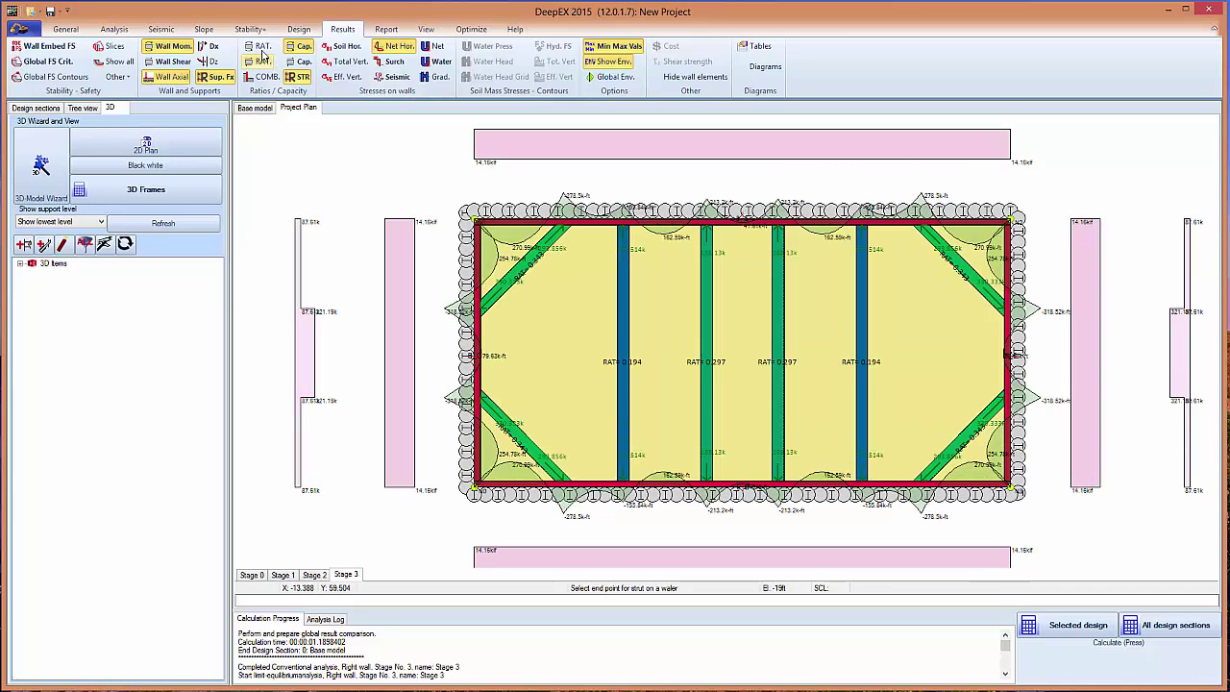
# Step: Show the combined stress ratios for the walers and compare them for Stages 1, 2 and 3
pyautogui.click(264, 79)
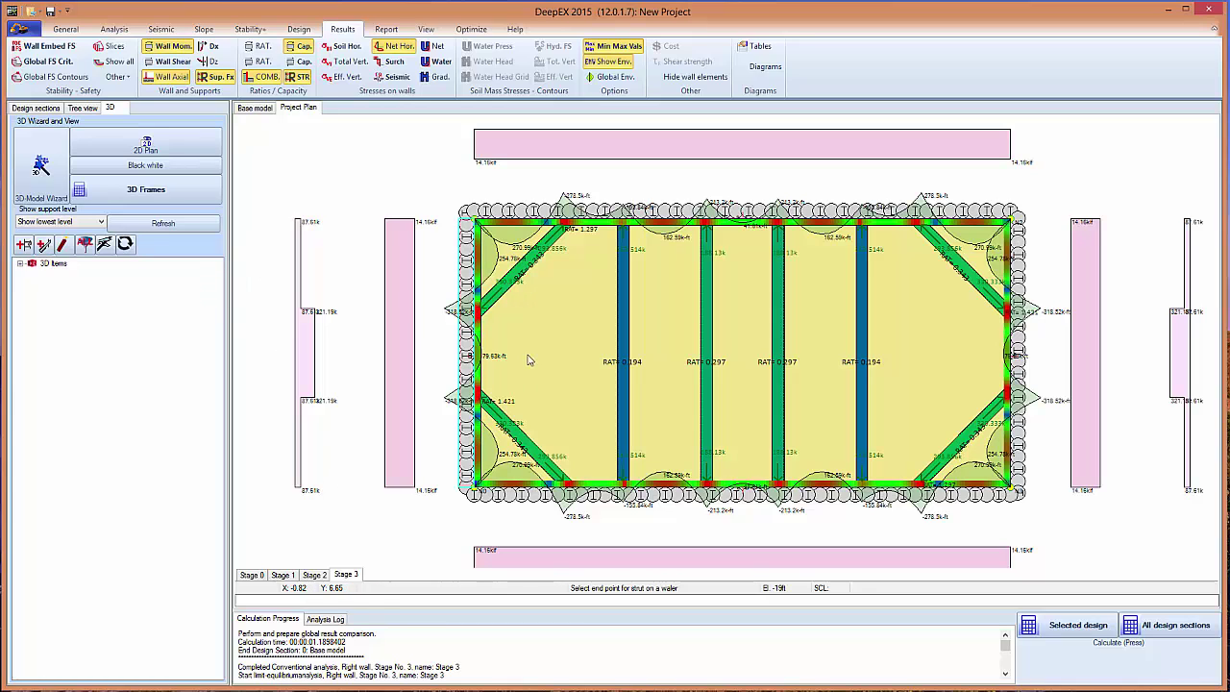
pyautogui.click(283, 575)
pyautogui.click(314, 574)
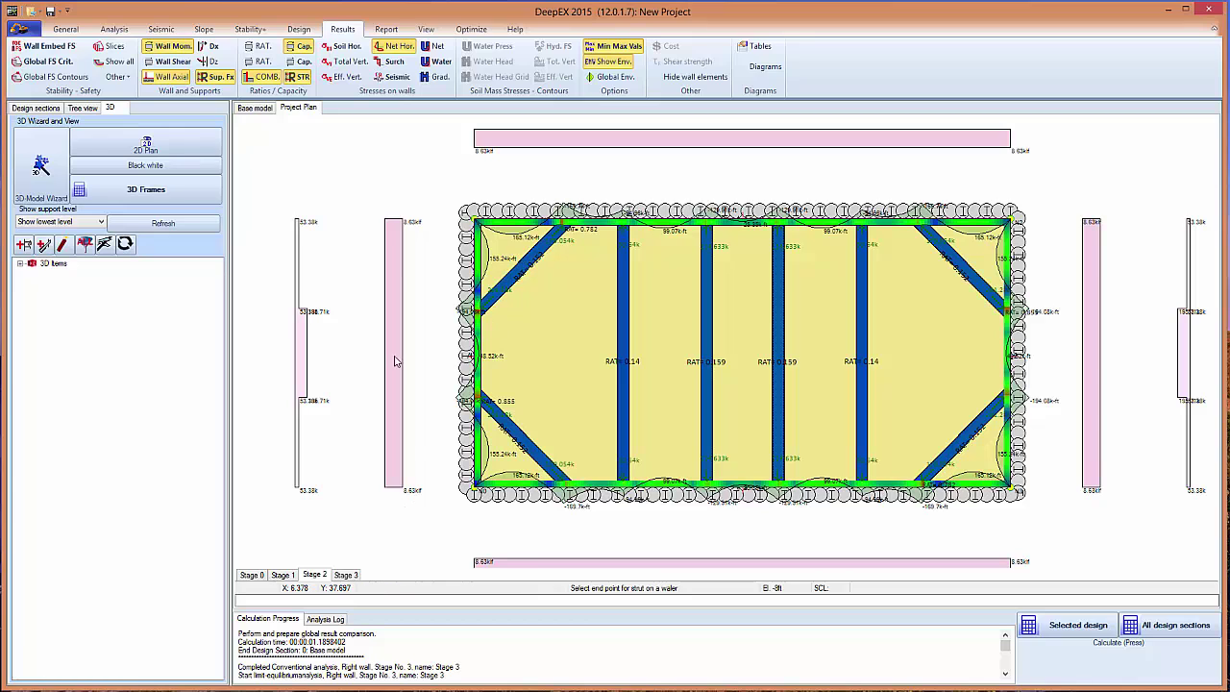
pyautogui.click(345, 575)
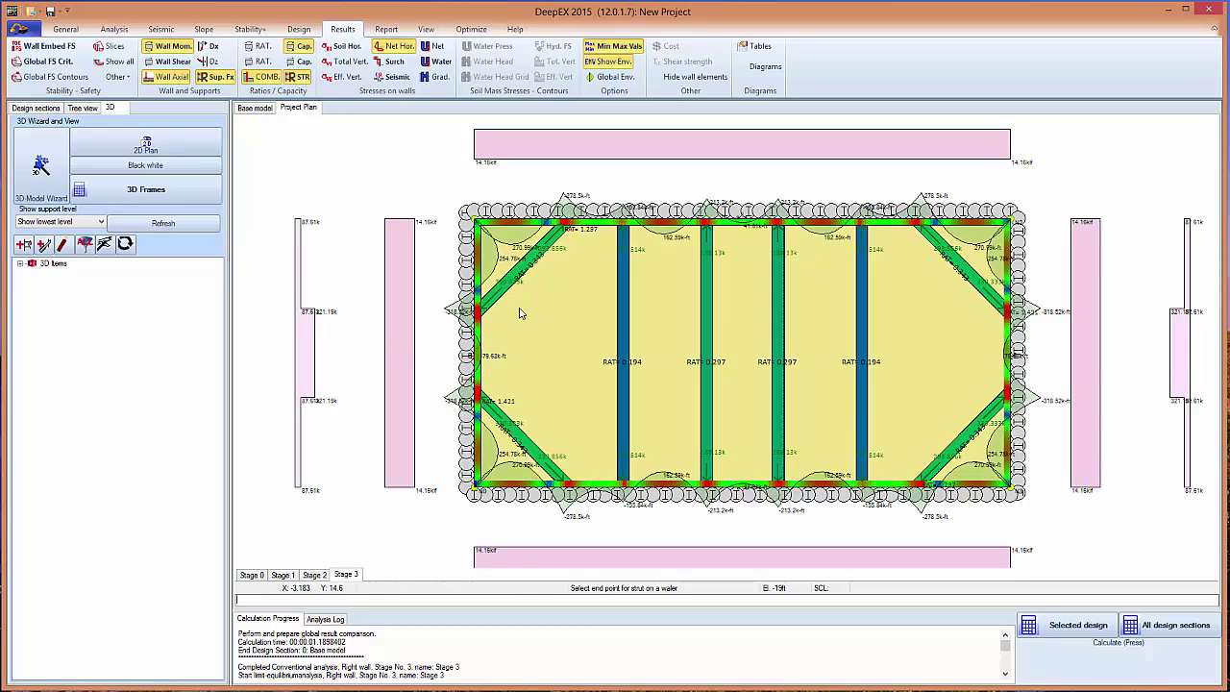
# Step: Optimize all structural members, choosing the W24x117 section for the walers and accepting the waler optimization
pyautogui.click(84, 248)
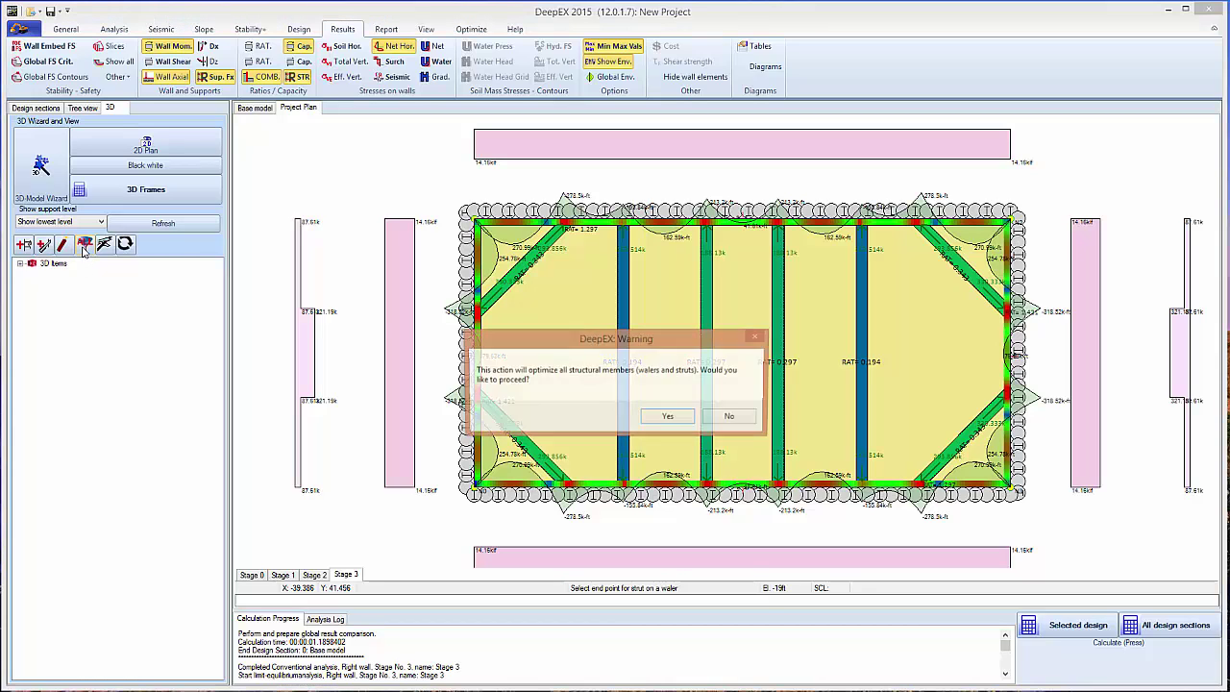
pyautogui.click(666, 419)
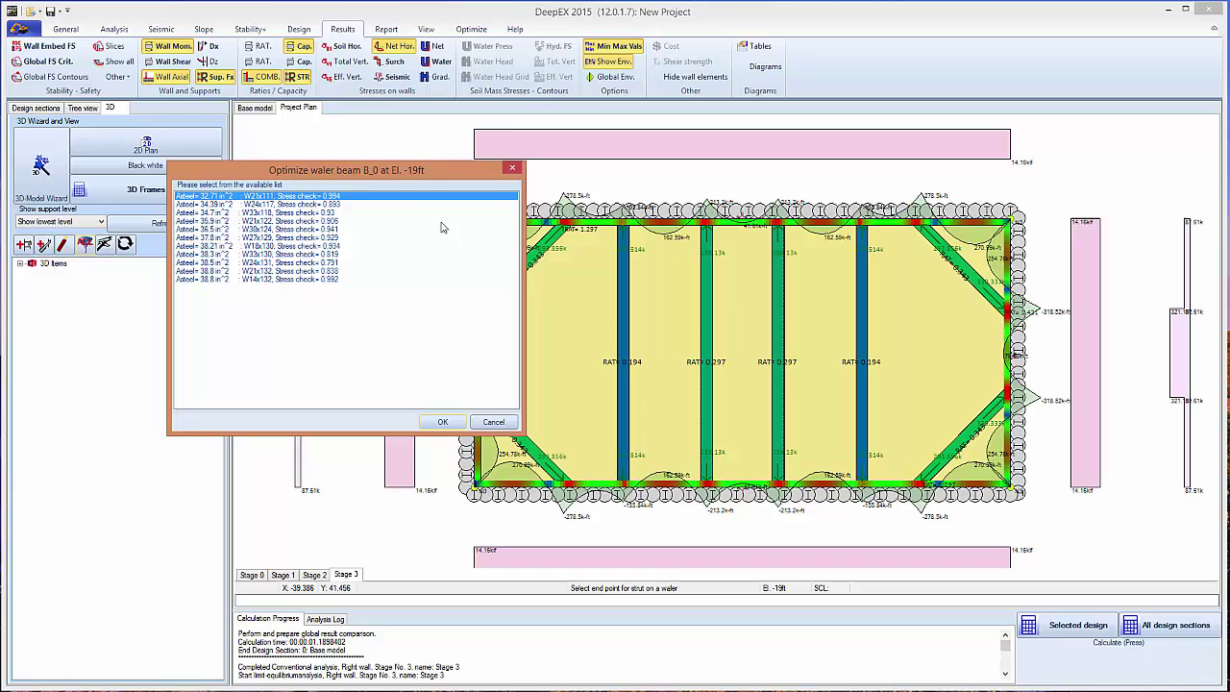
pyautogui.moveTo(415, 175); pyautogui.dragTo(618, 204)
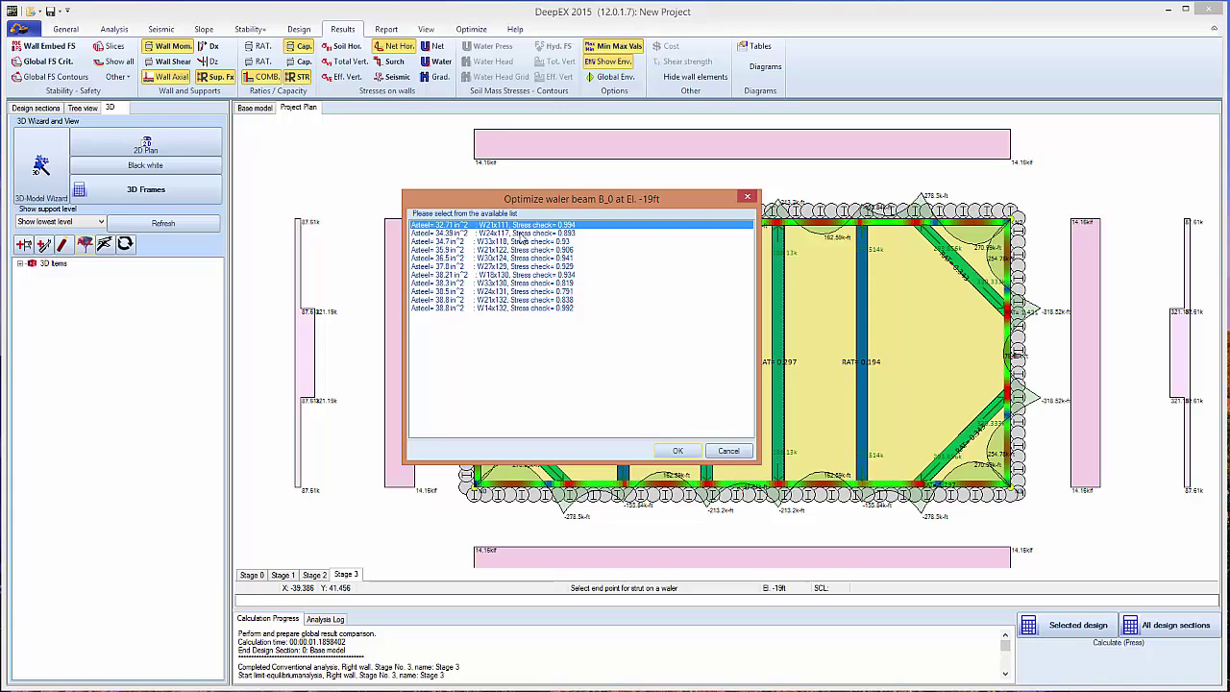
pyautogui.click(488, 234)
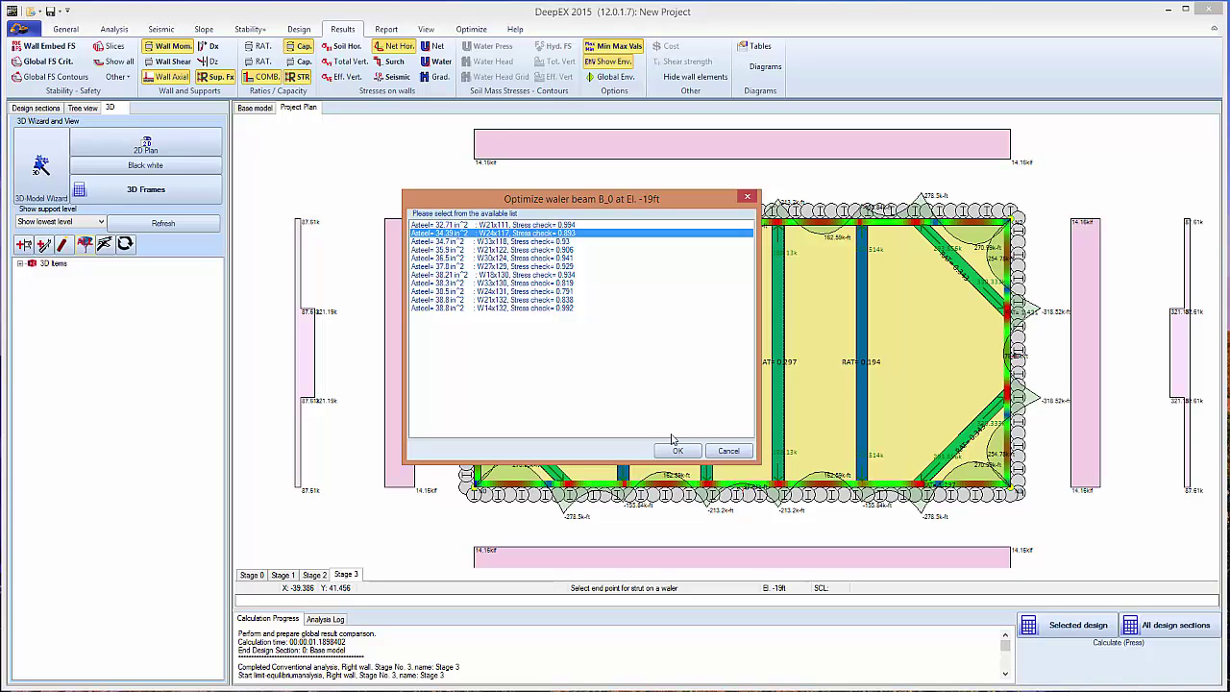
pyautogui.click(677, 450)
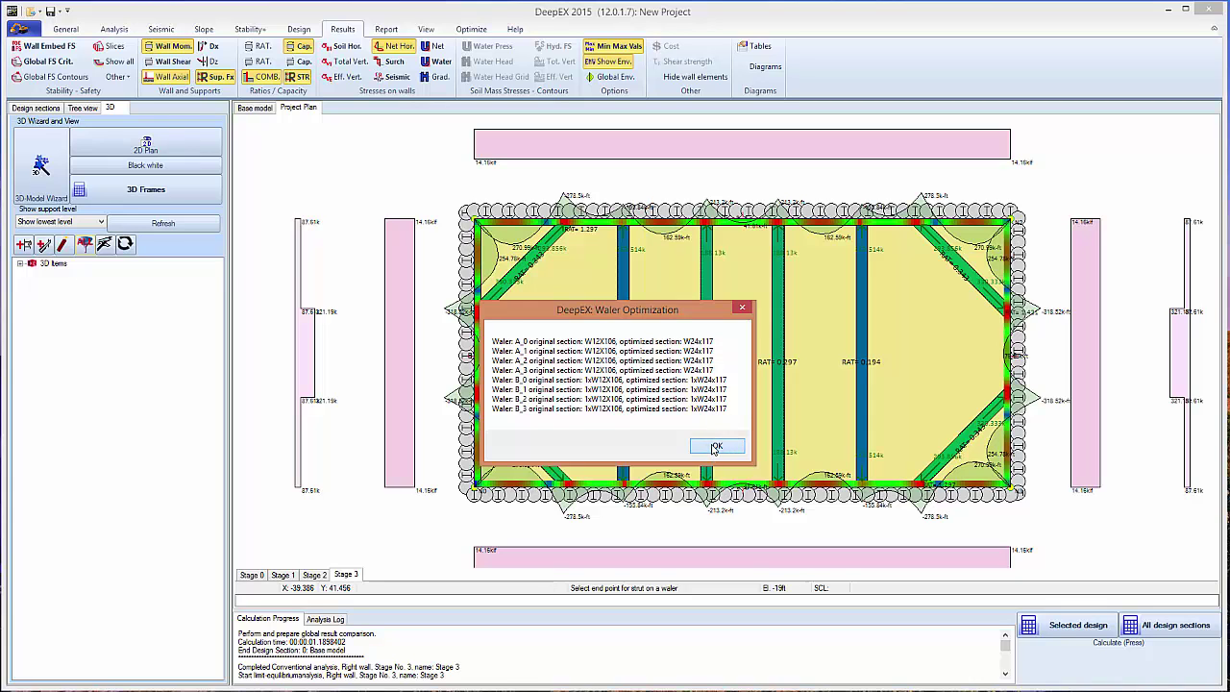
pyautogui.click(716, 447)
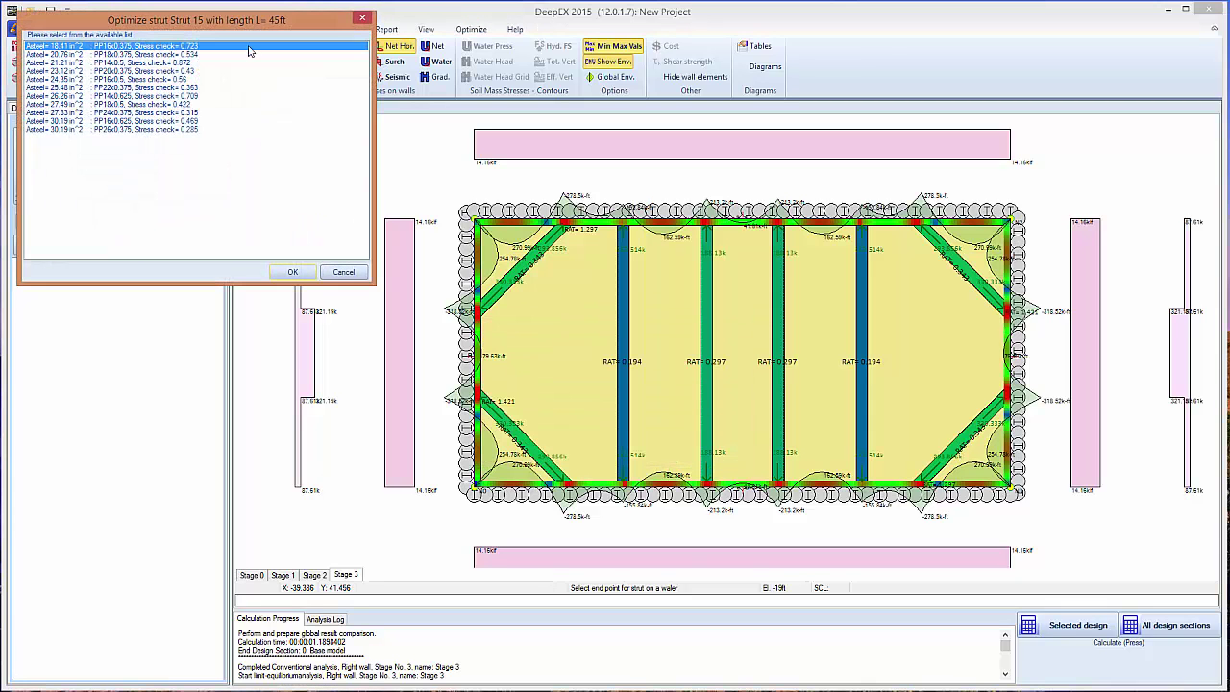
# Step: Choose the PP16x0.375 pipe section for both the 45 ft struts and the 21.213 ft corner struts
pyautogui.moveTo(250, 19); pyautogui.dragTo(773, 206)
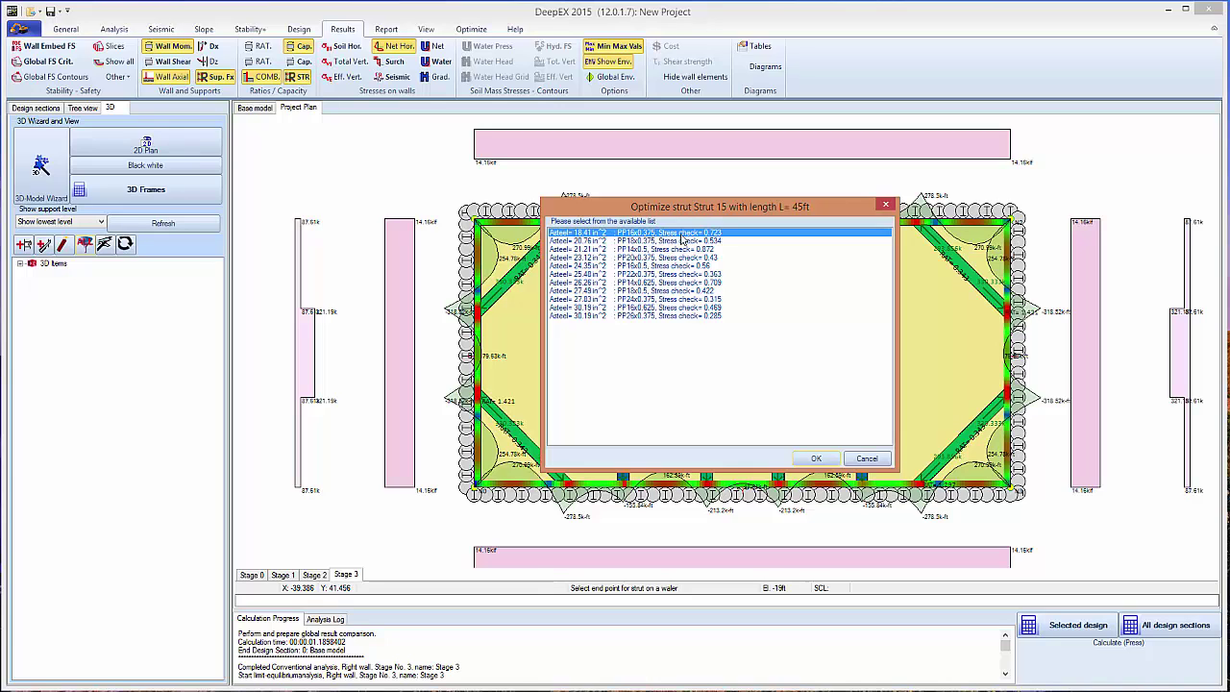
pyautogui.click(816, 459)
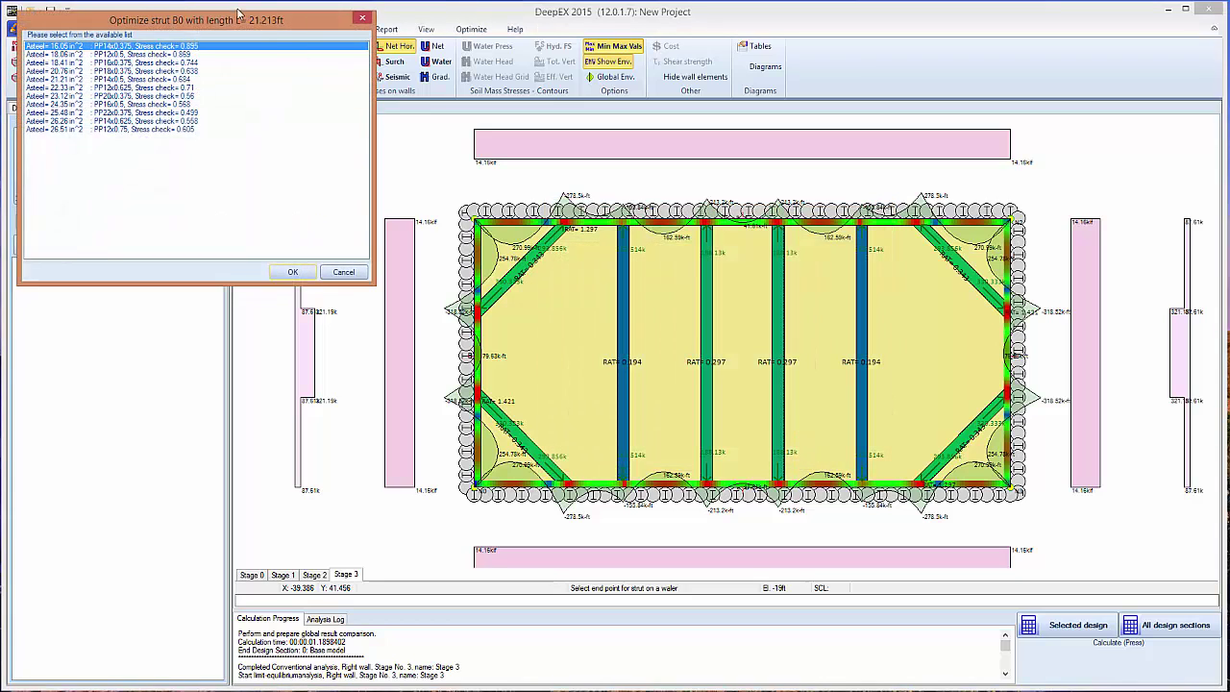
pyautogui.moveTo(229, 21); pyautogui.dragTo(665, 118)
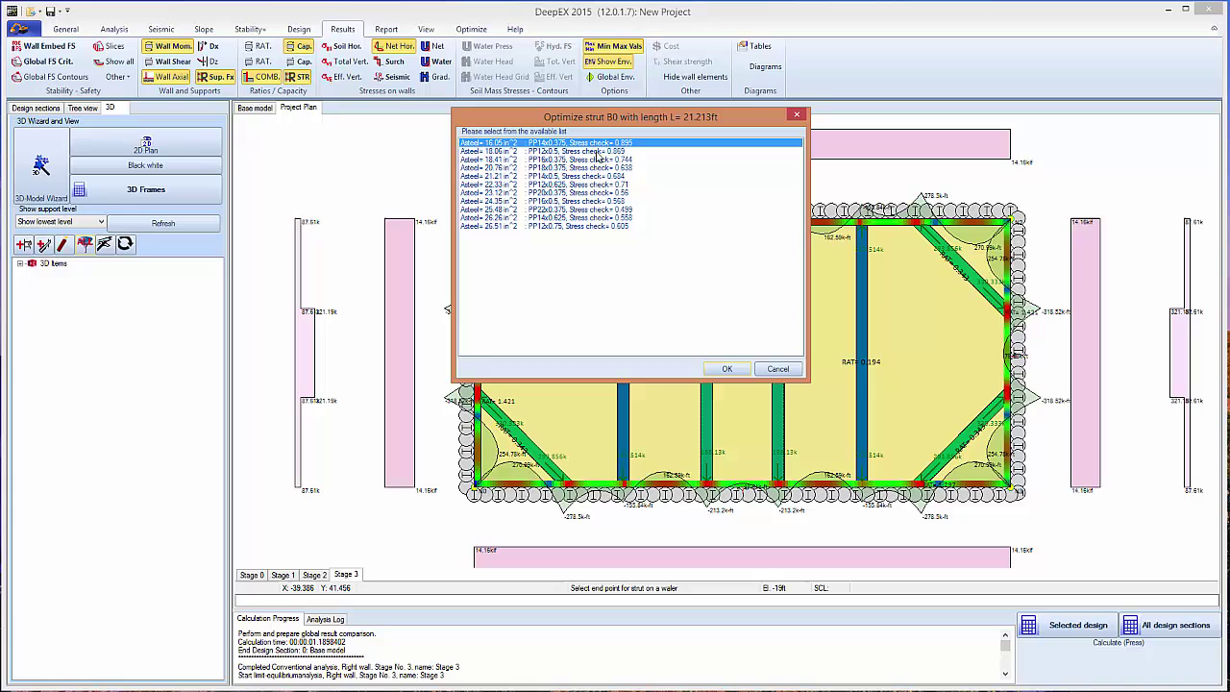
pyautogui.click(574, 160)
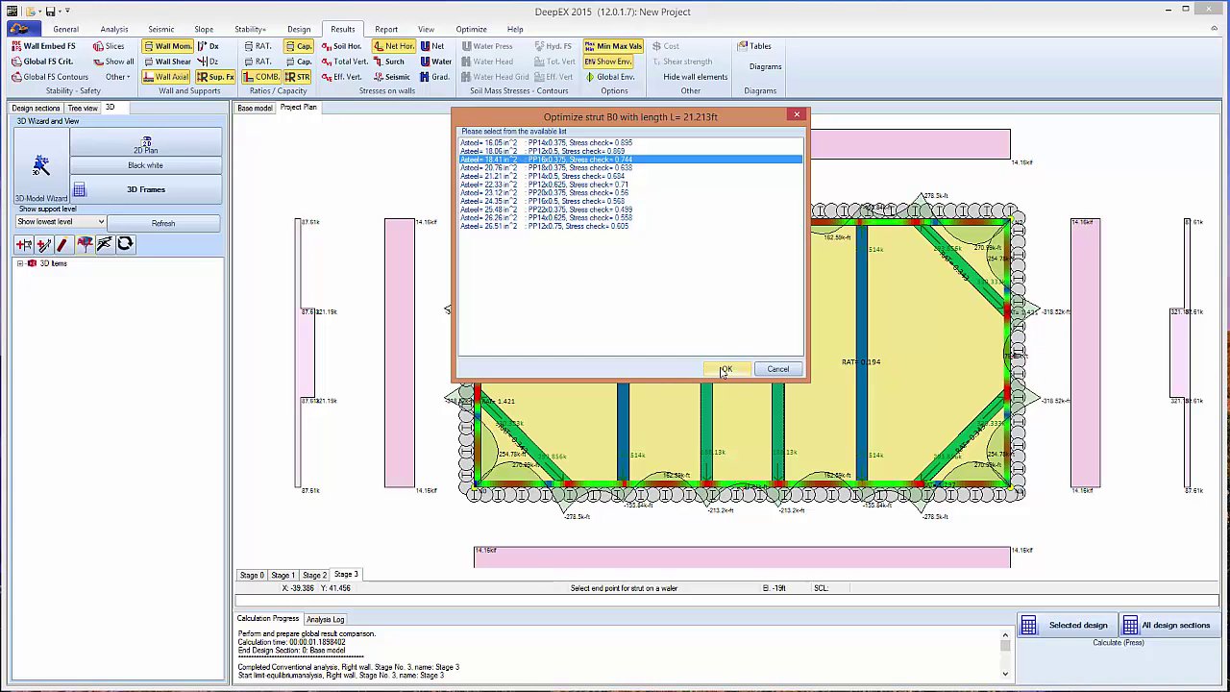
pyautogui.click(602, 152)
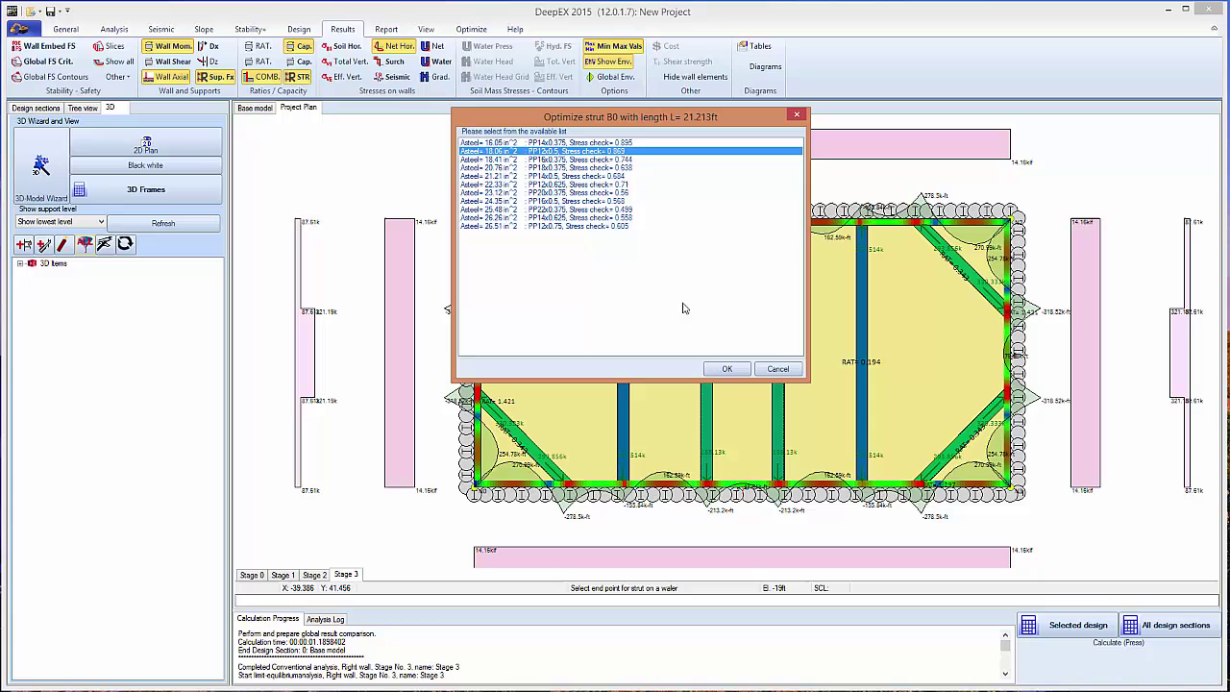
pyautogui.click(614, 159)
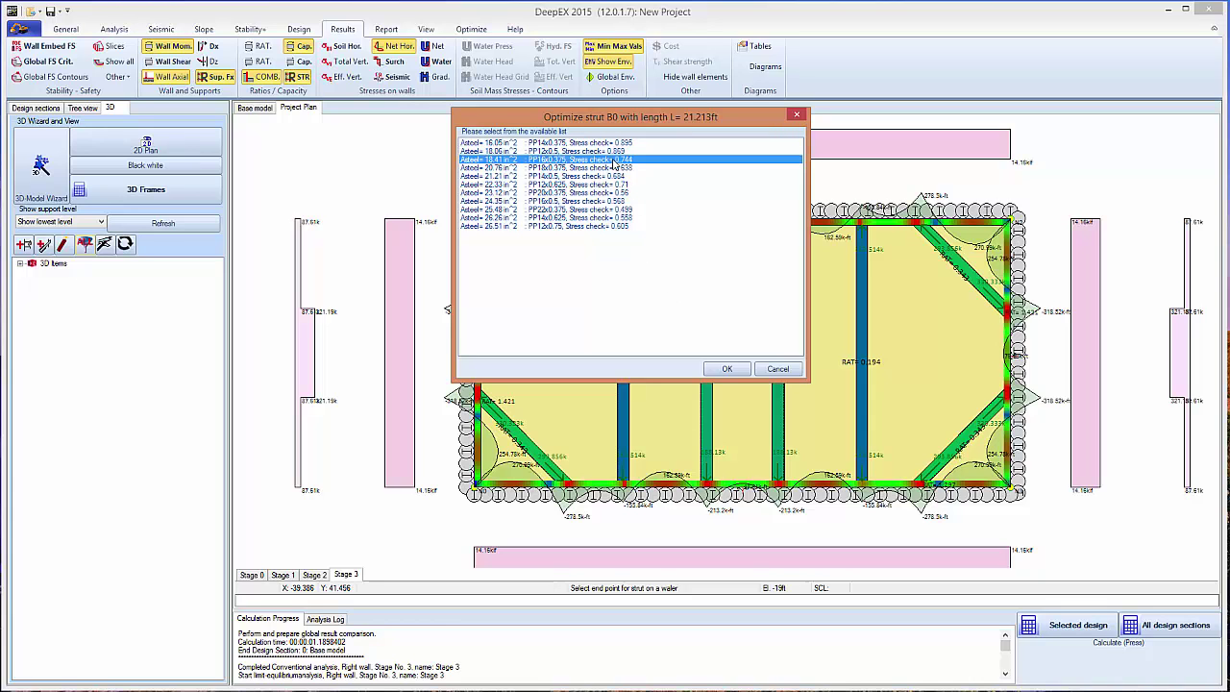
pyautogui.click(727, 369)
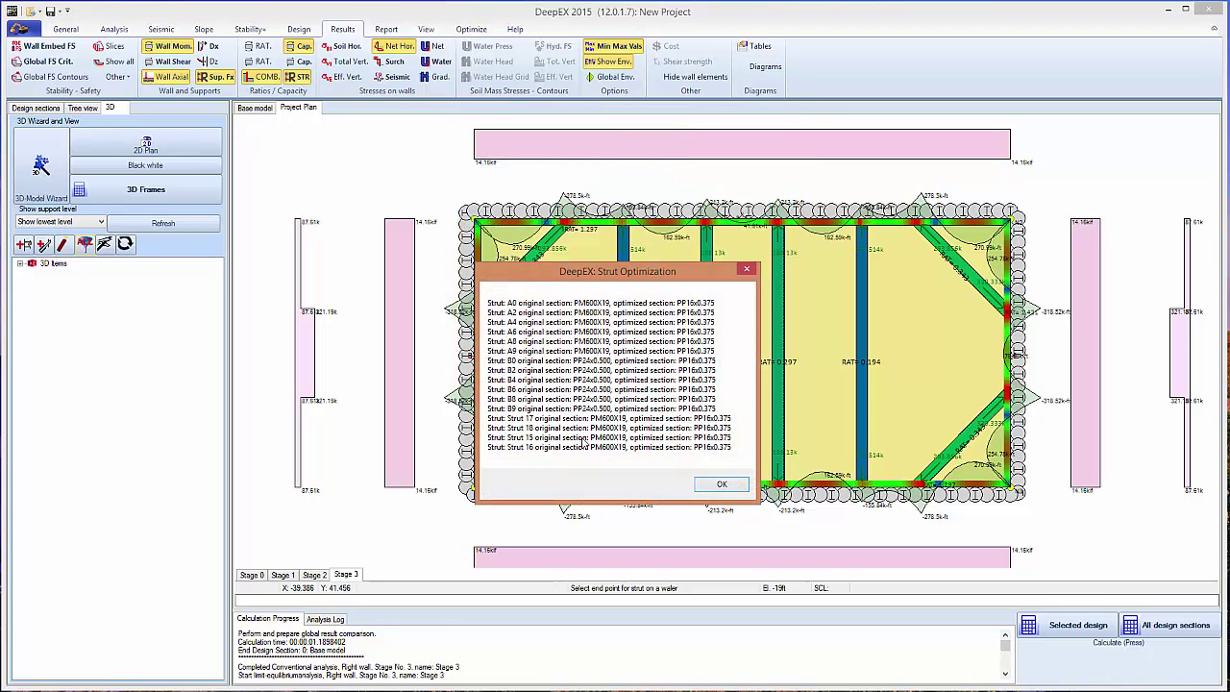
# Step: Accept the strut optimization, recalculate the 3D frames with the new sections, and close the calculation summary
pyautogui.click(721, 483)
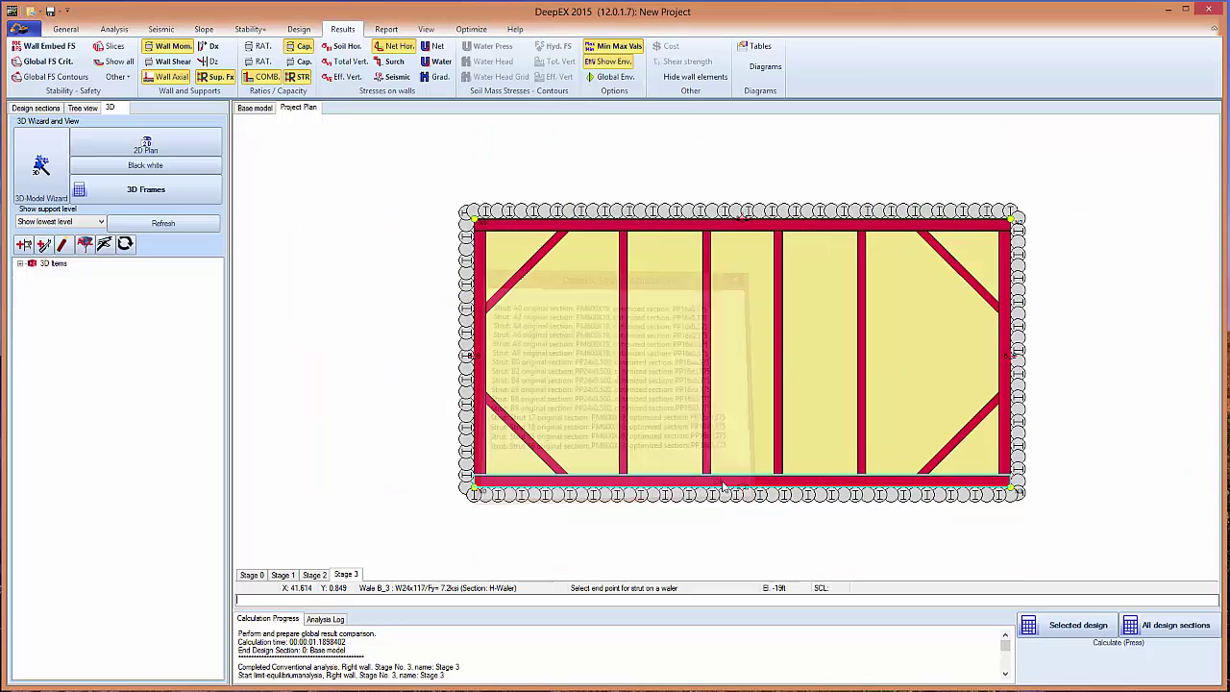
pyautogui.click(139, 194)
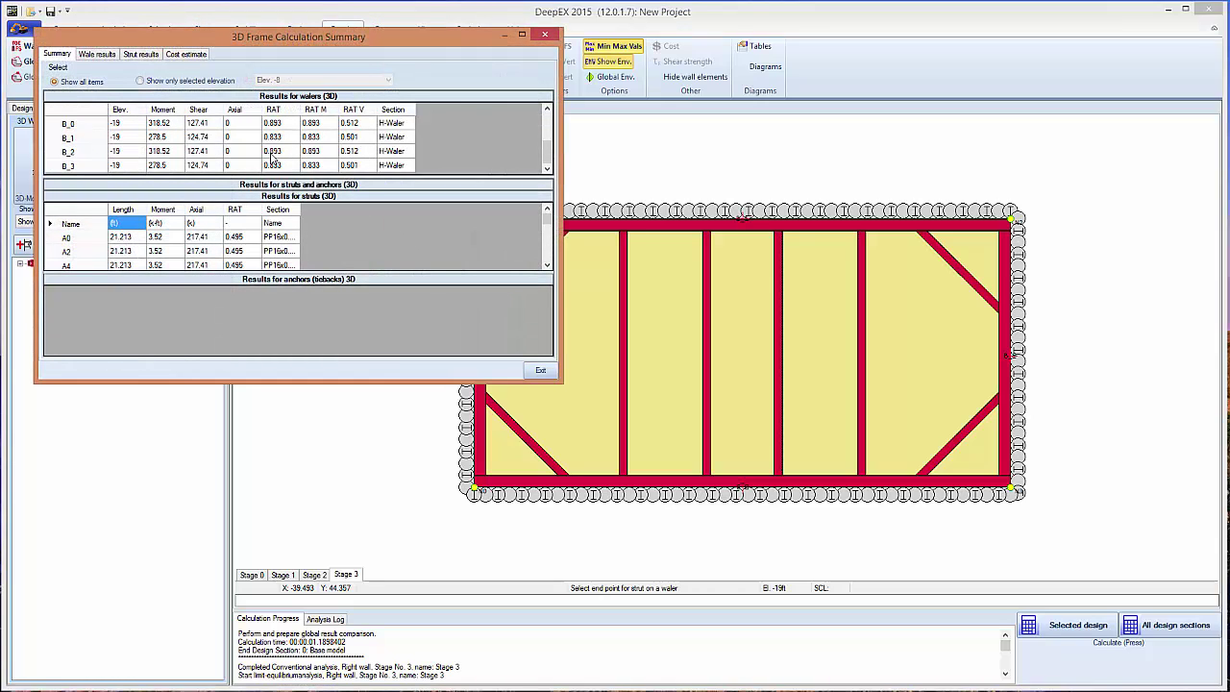
pyautogui.click(540, 372)
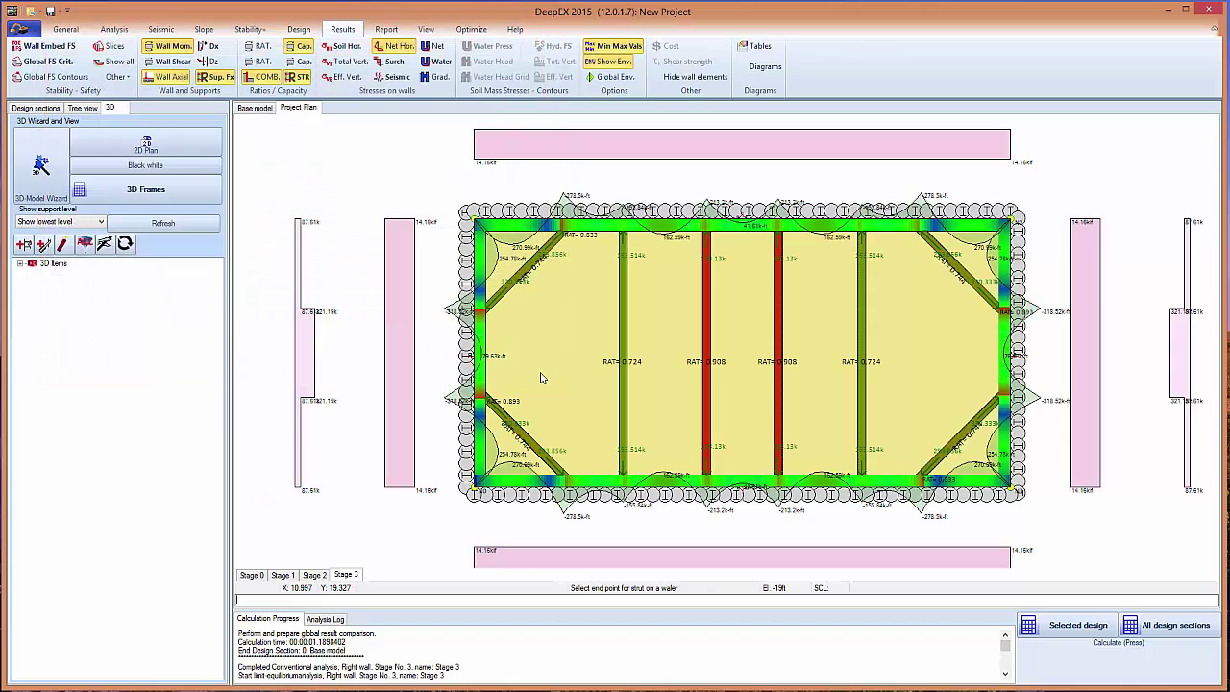
# Step: Show the full calculations for the 45 ft strut B8 at Stage 3, read through the capacity checks, and close the report
pyautogui.rightClick(707, 377)
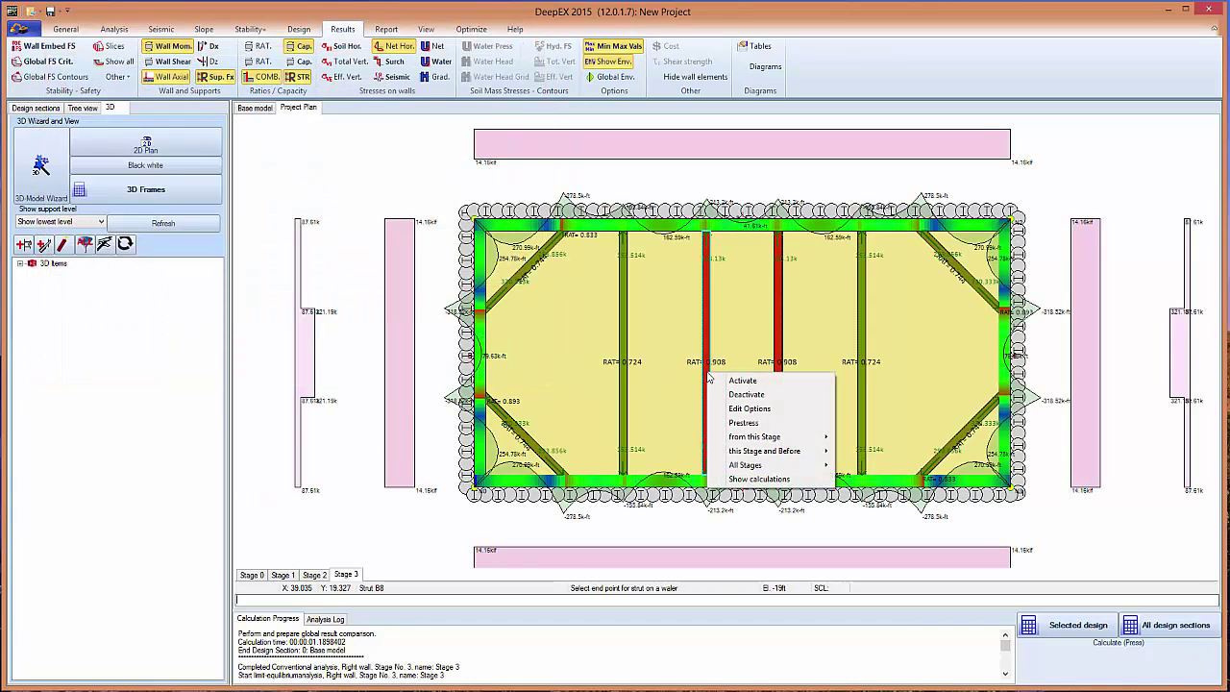
pyautogui.click(752, 480)
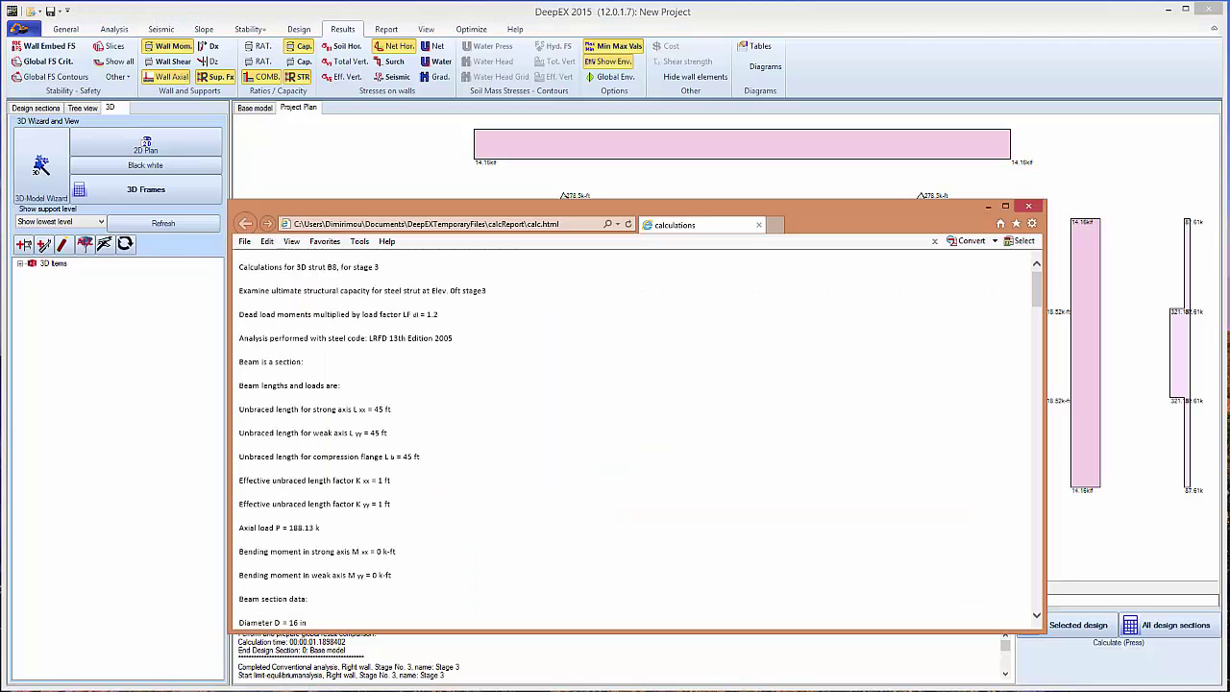
pyautogui.moveTo(506, 213); pyautogui.dragTo(513, 175)
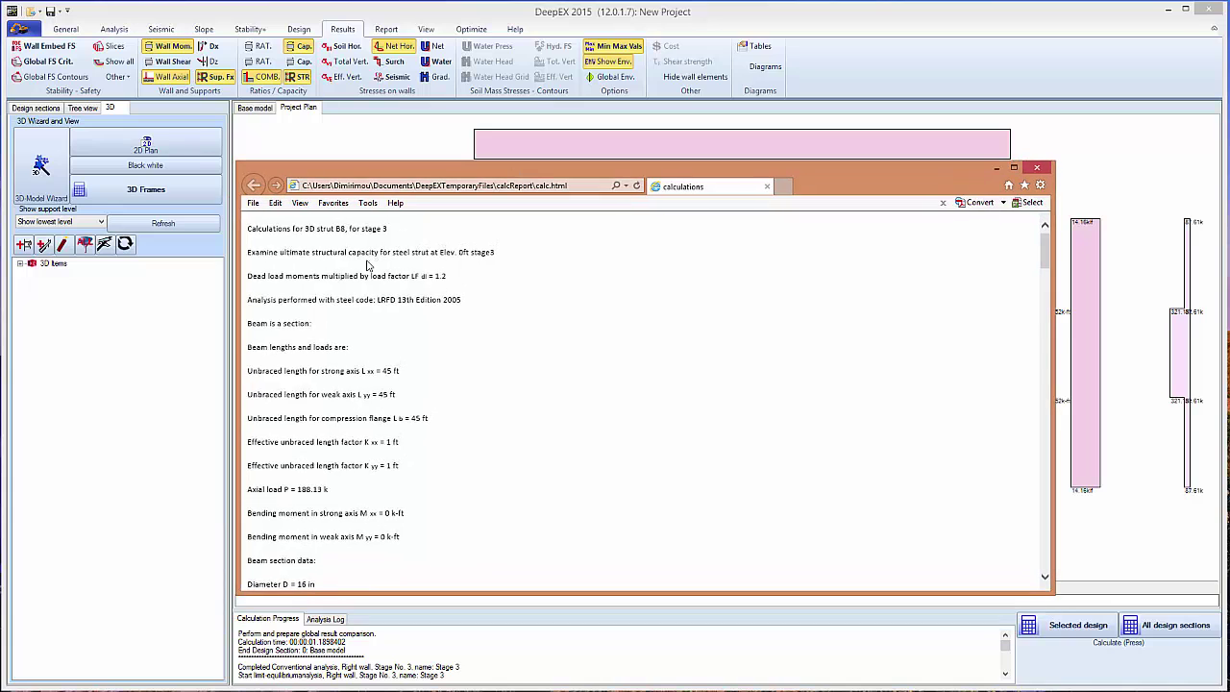
pyautogui.scroll(-5, 346, 306)
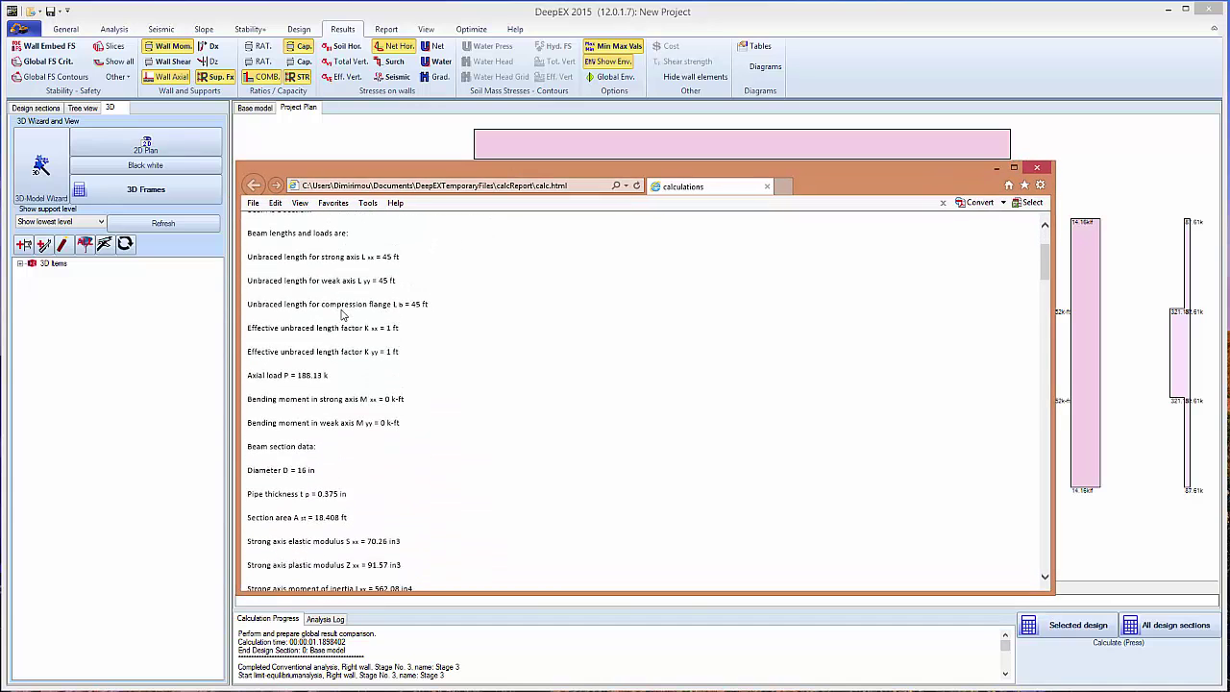
pyautogui.scroll(-10, 343, 318)
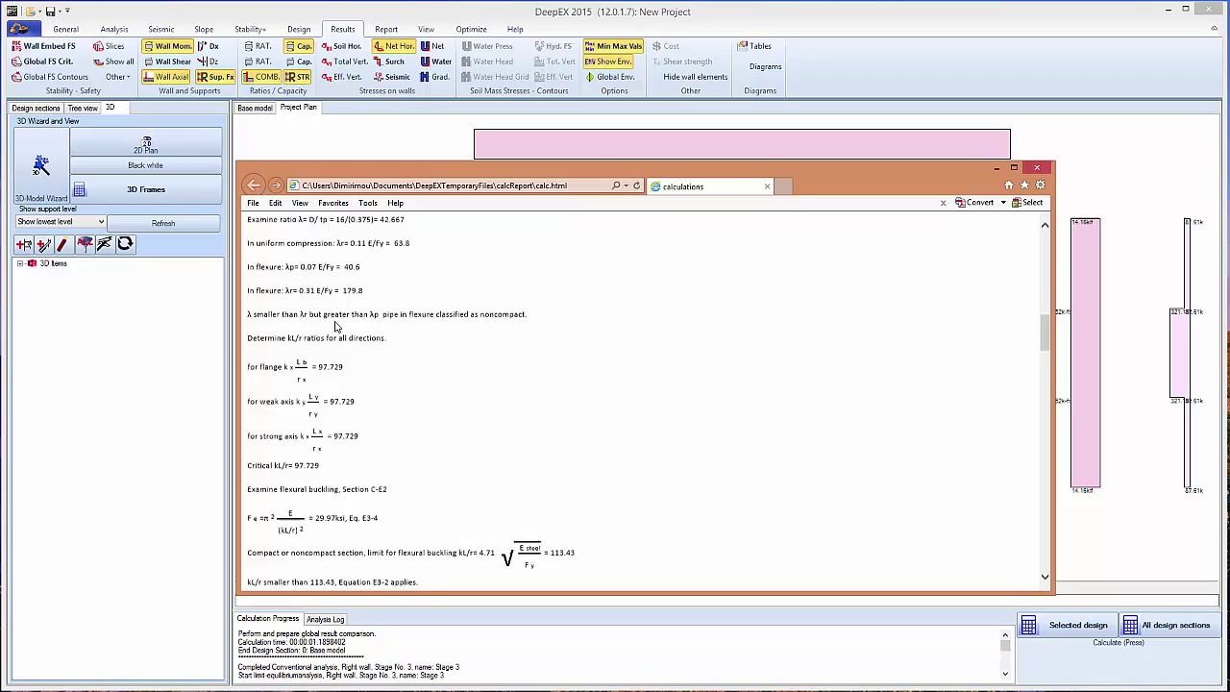
pyautogui.scroll(-15, 337, 327)
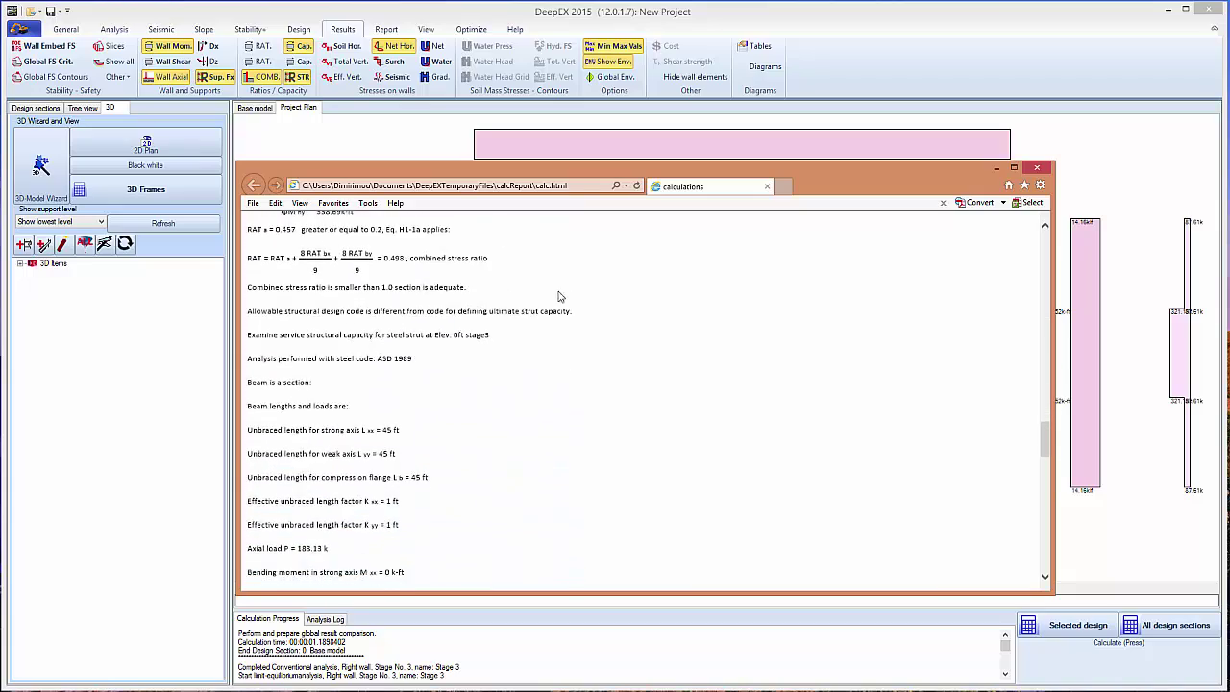
pyautogui.scroll(-6, 591, 316)
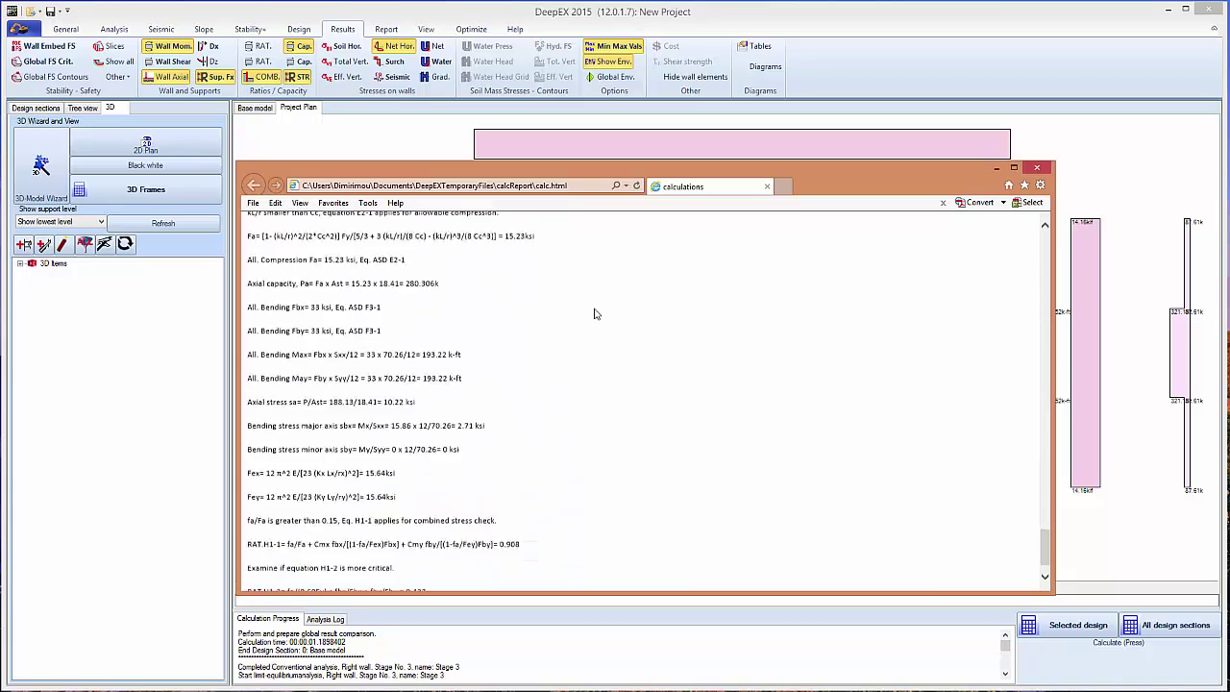
pyautogui.click(1036, 168)
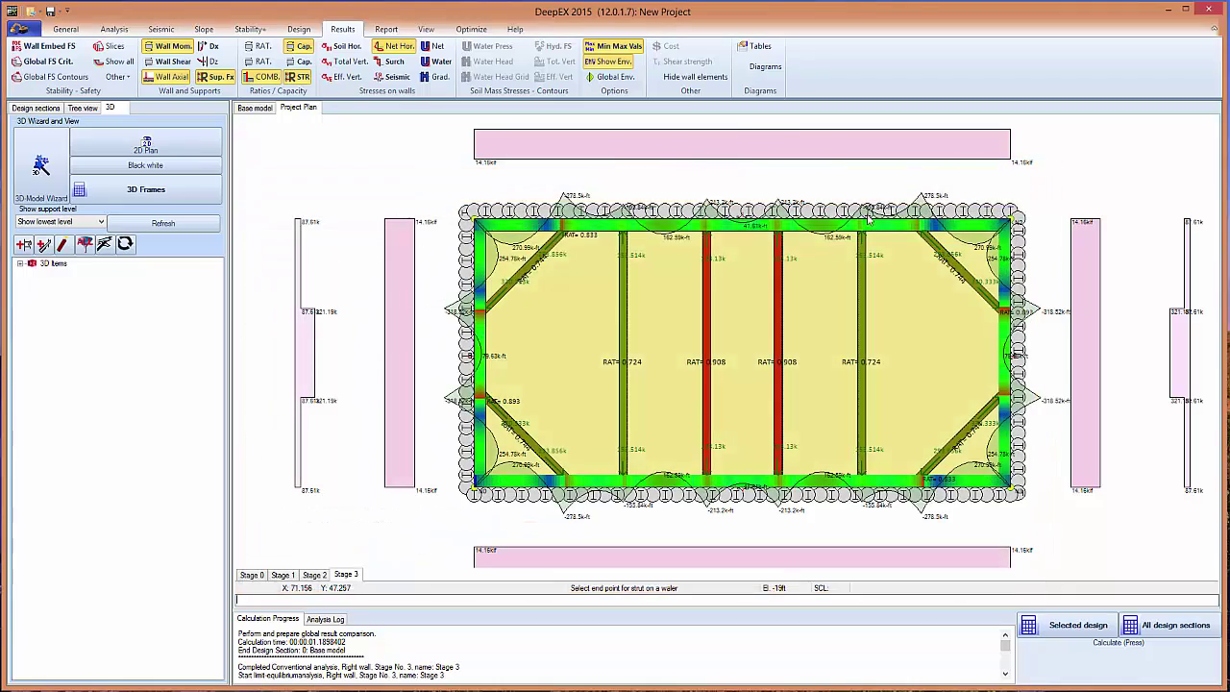
# Step: Request the calculations for waler B_1, and inspect the properties of waler B_1 and corner strut B2 without changing them
pyautogui.rightClick(724, 230)
pyautogui.click(771, 335)
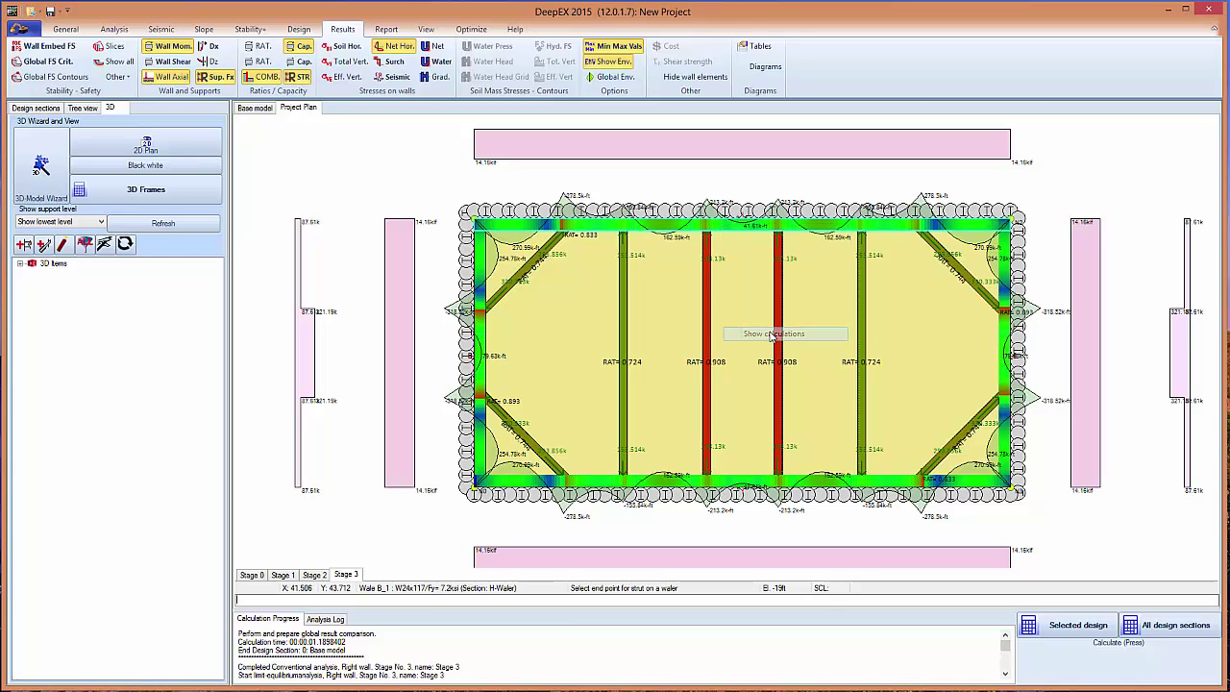
pyautogui.click(738, 476)
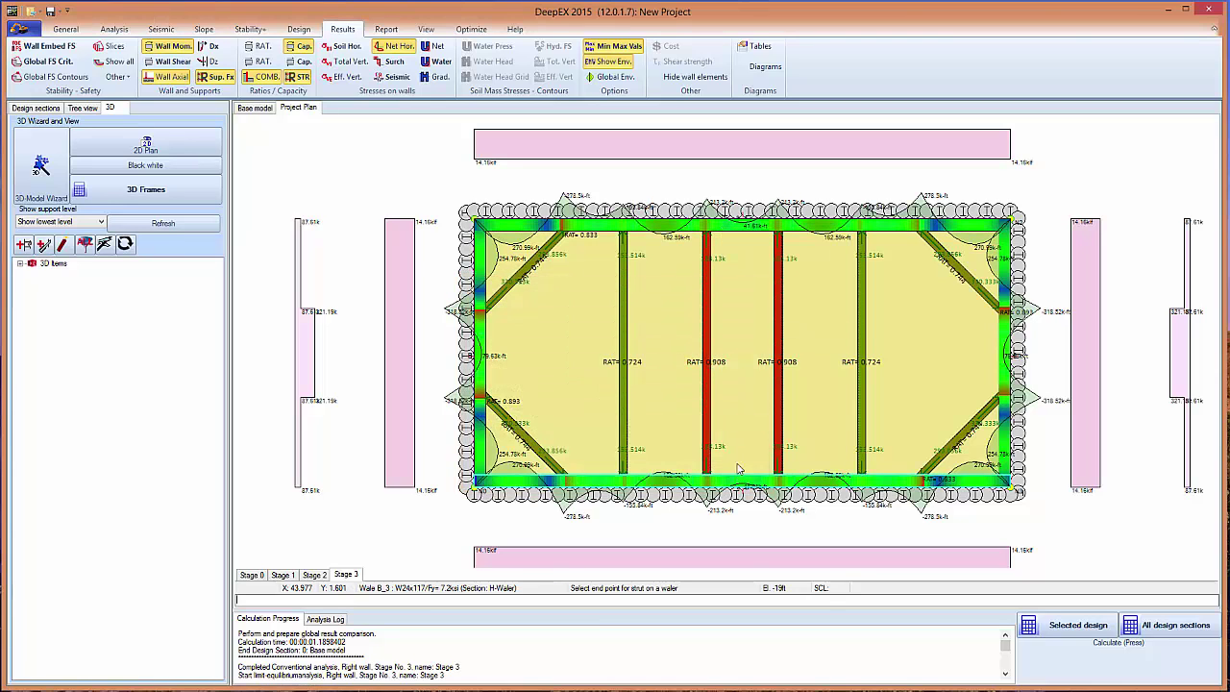
pyautogui.doubleClick(735, 231)
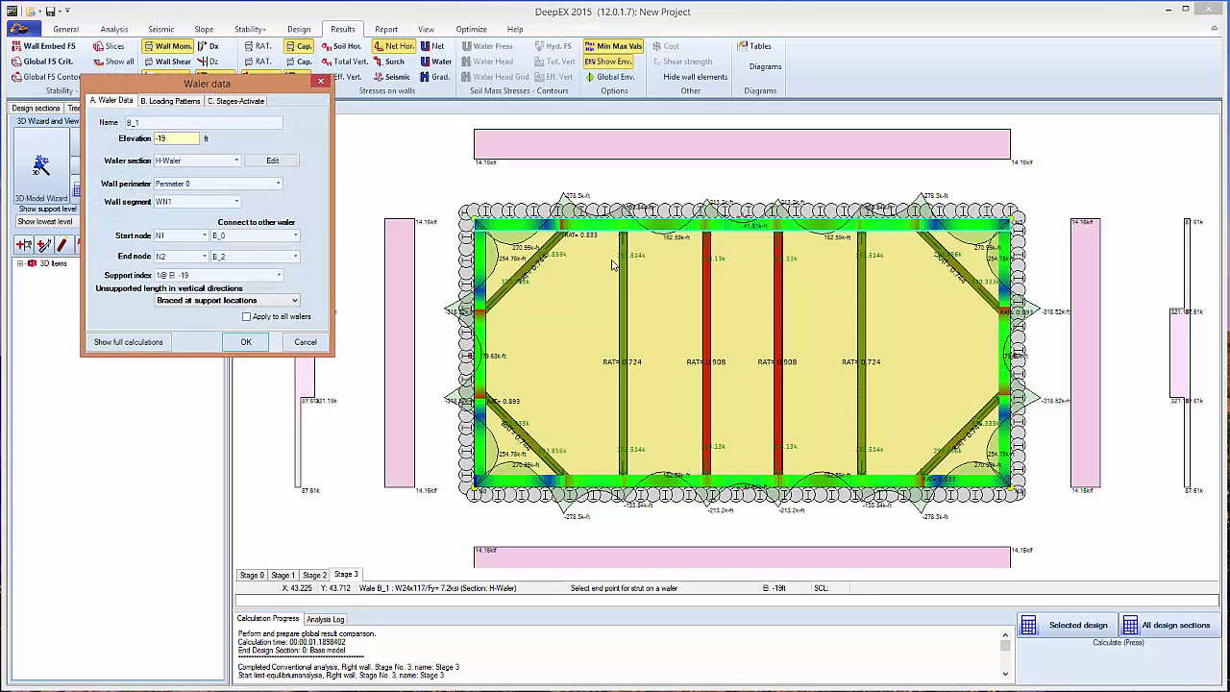
pyautogui.click(318, 85)
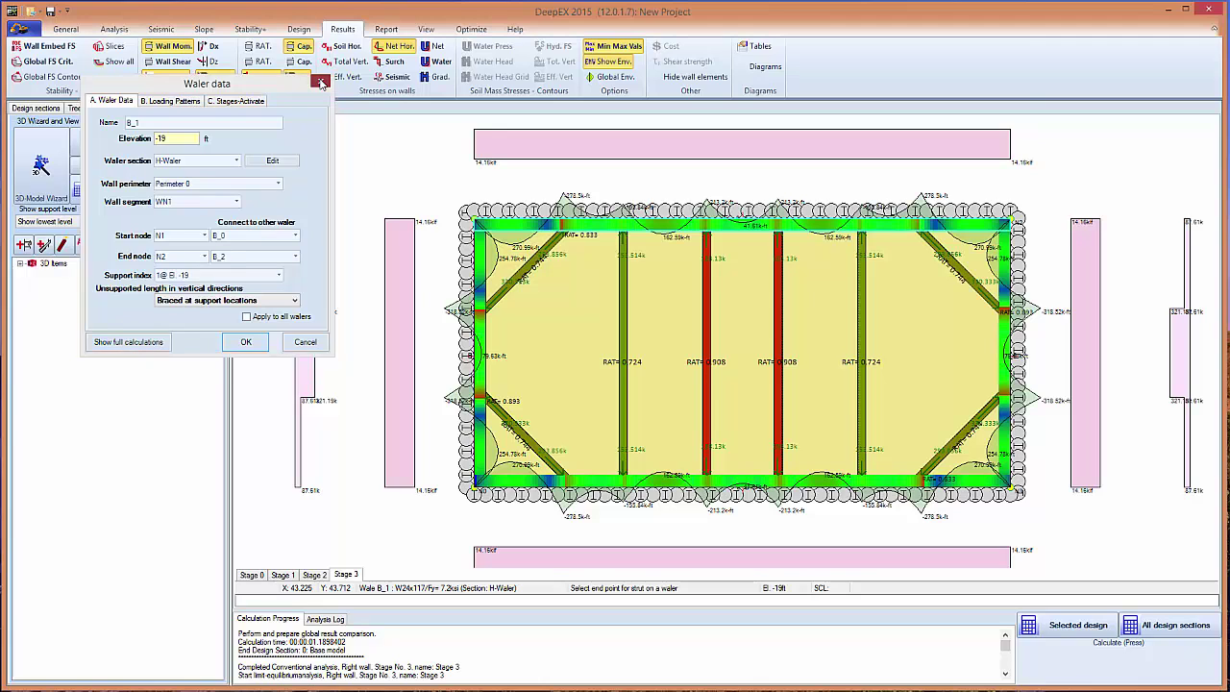
pyautogui.doubleClick(535, 271)
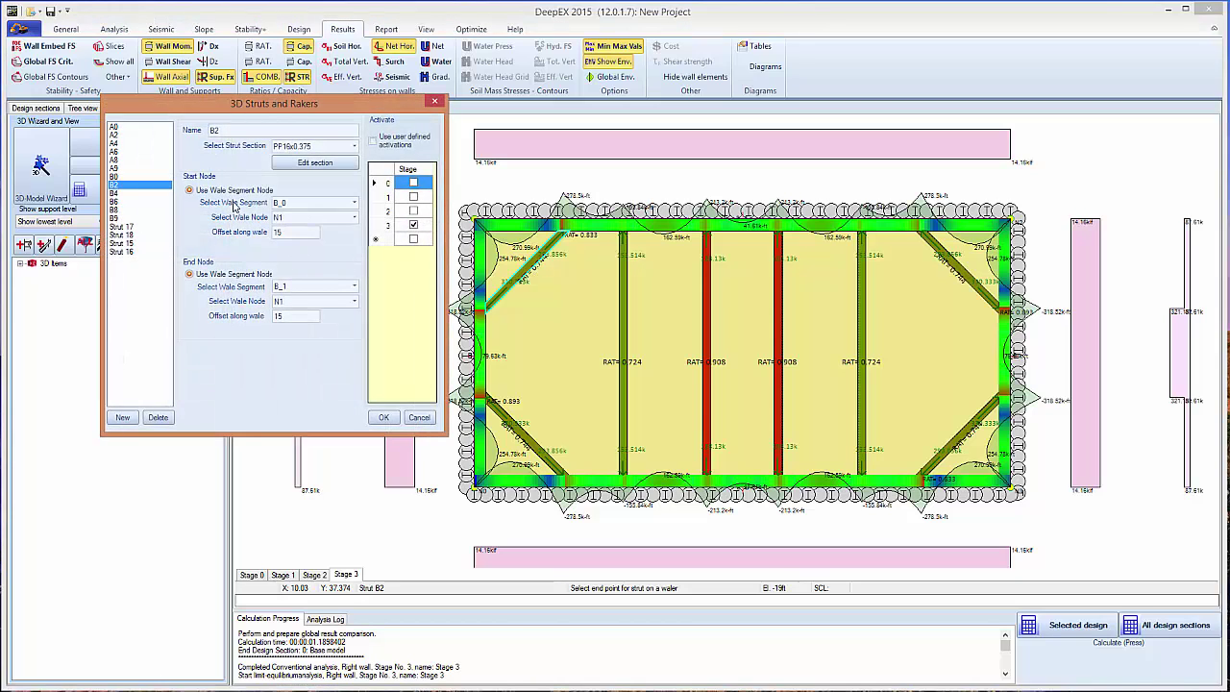
pyautogui.click(435, 101)
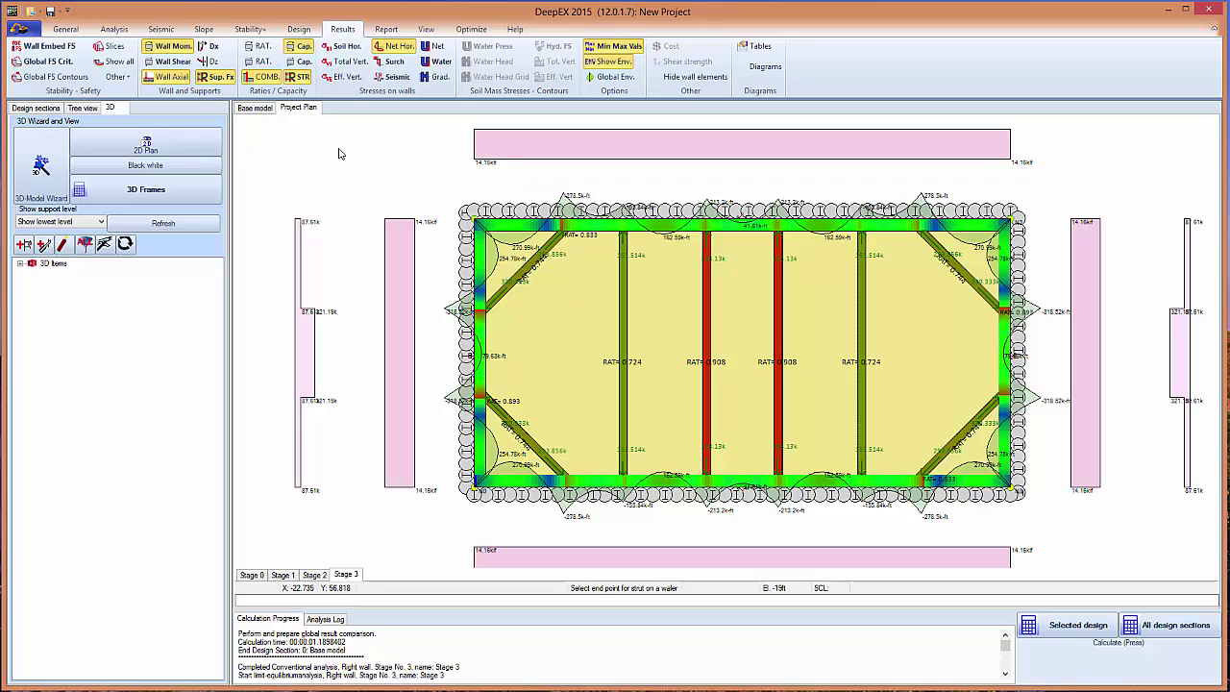
# Step: Browse the 3D items tree, inspecting the Wall Perimeters with Perimeter 0, the 3D Surfaces and the Variable Nodes
pyautogui.click(21, 264)
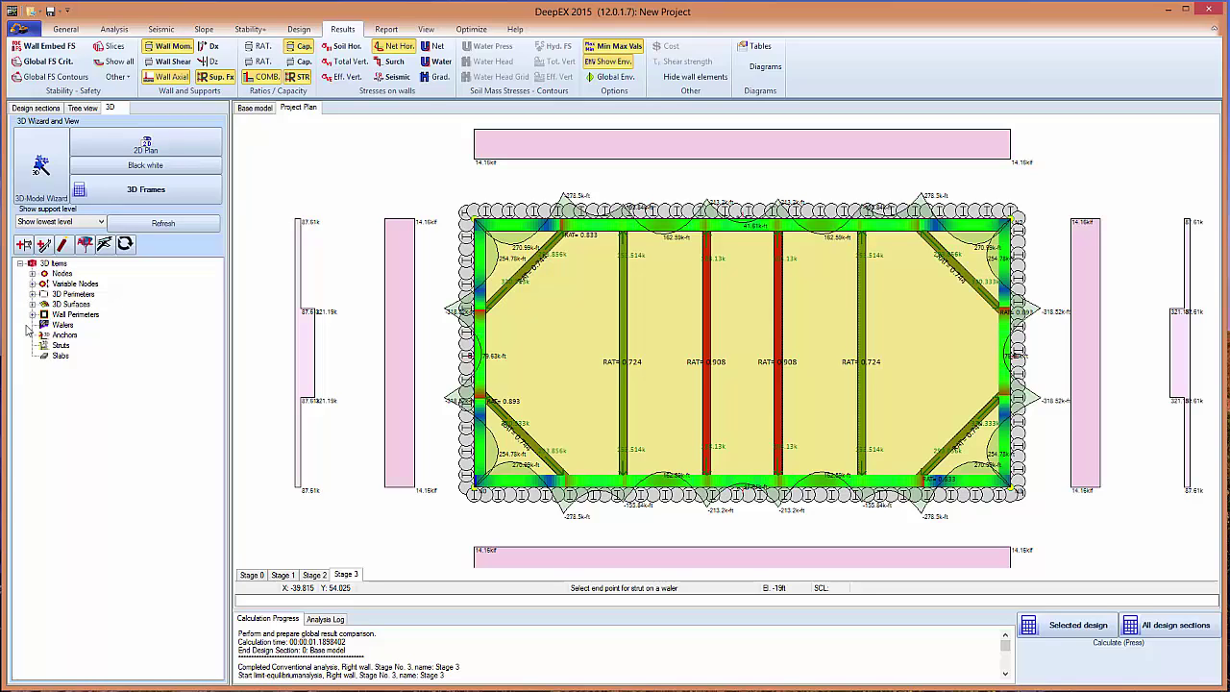
pyautogui.click(33, 315)
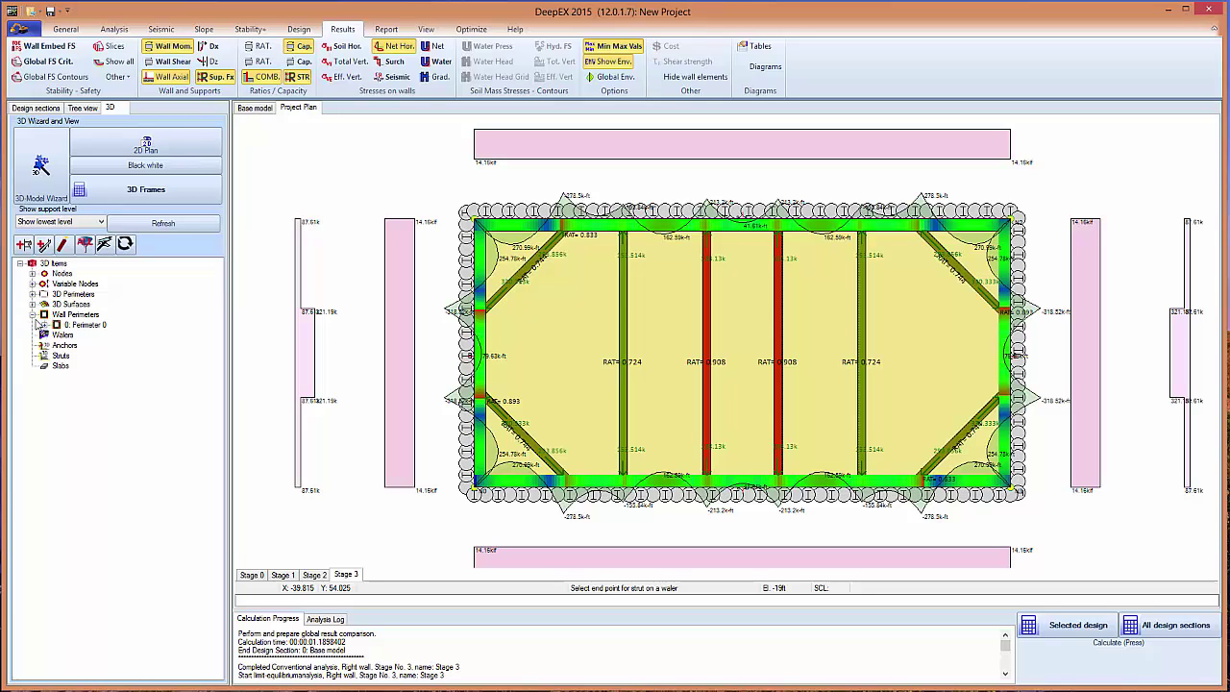
pyautogui.click(43, 325)
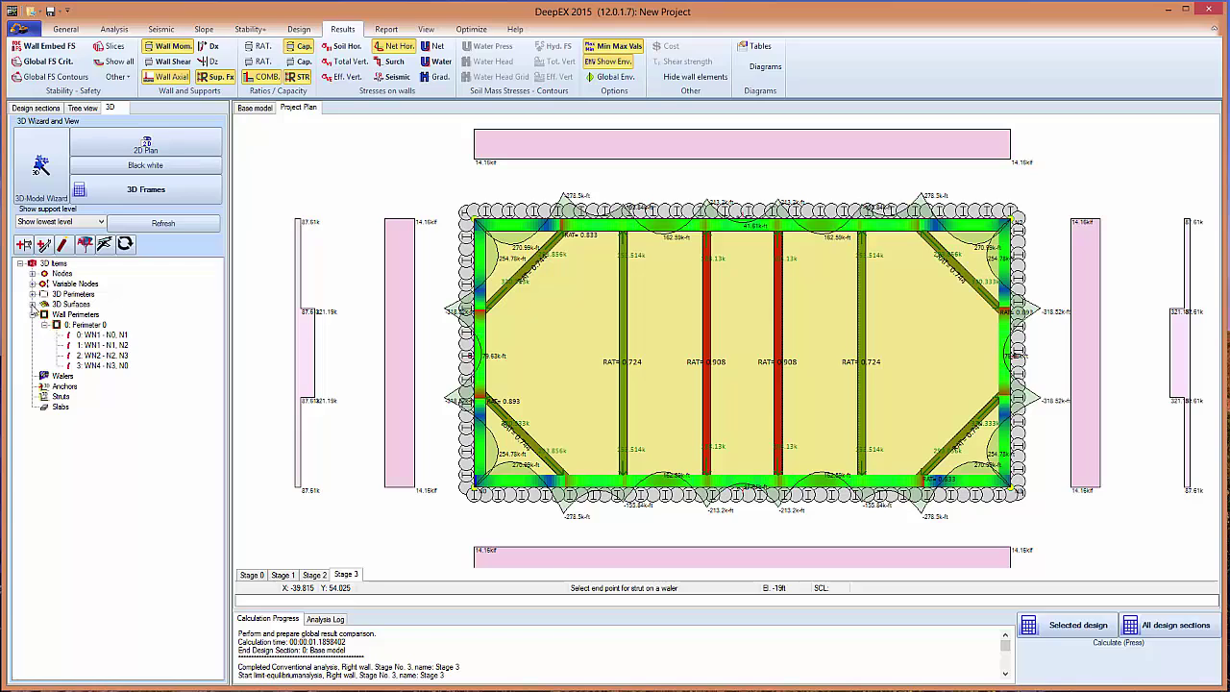
pyautogui.click(32, 304)
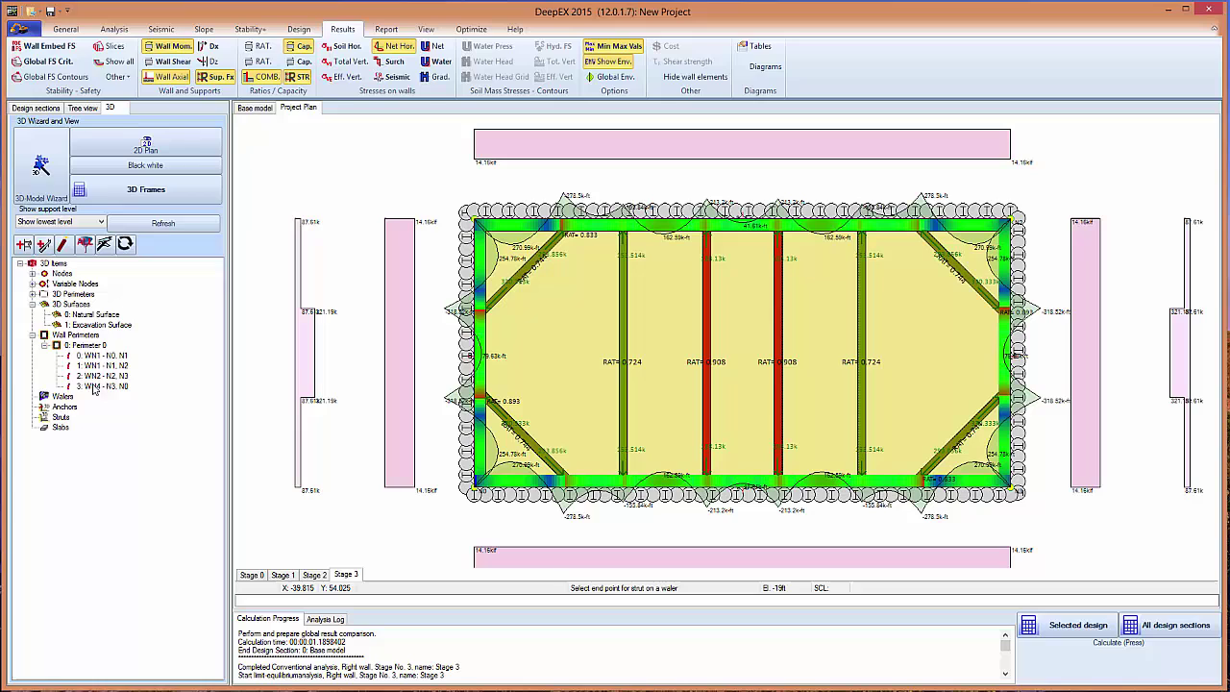
pyautogui.click(33, 304)
pyautogui.click(33, 283)
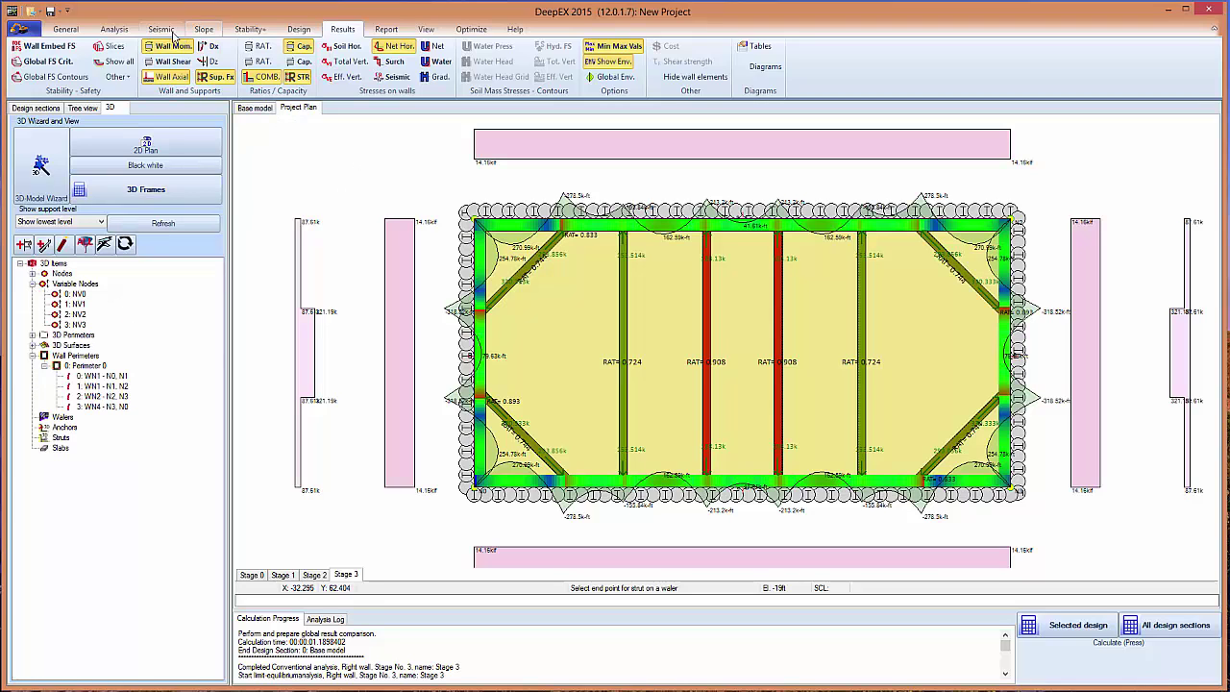
# Step: Open the cost estimation options and view the available states for the city cost multipliers
pyautogui.click(470, 30)
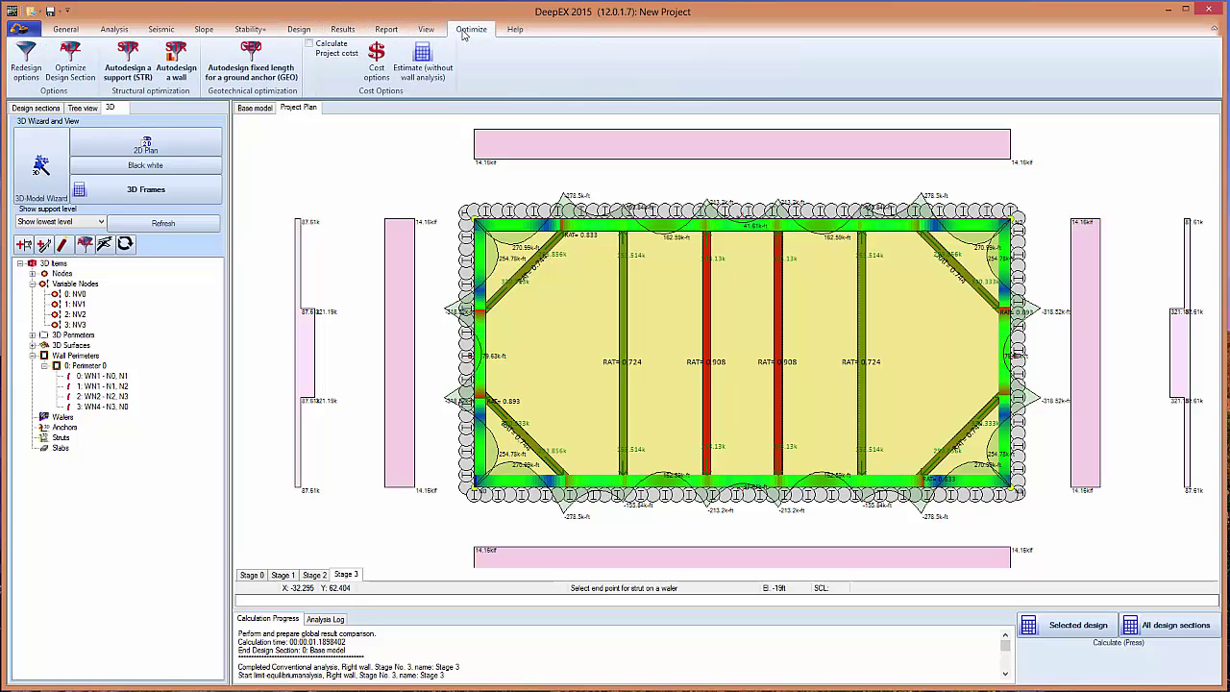
pyautogui.click(377, 60)
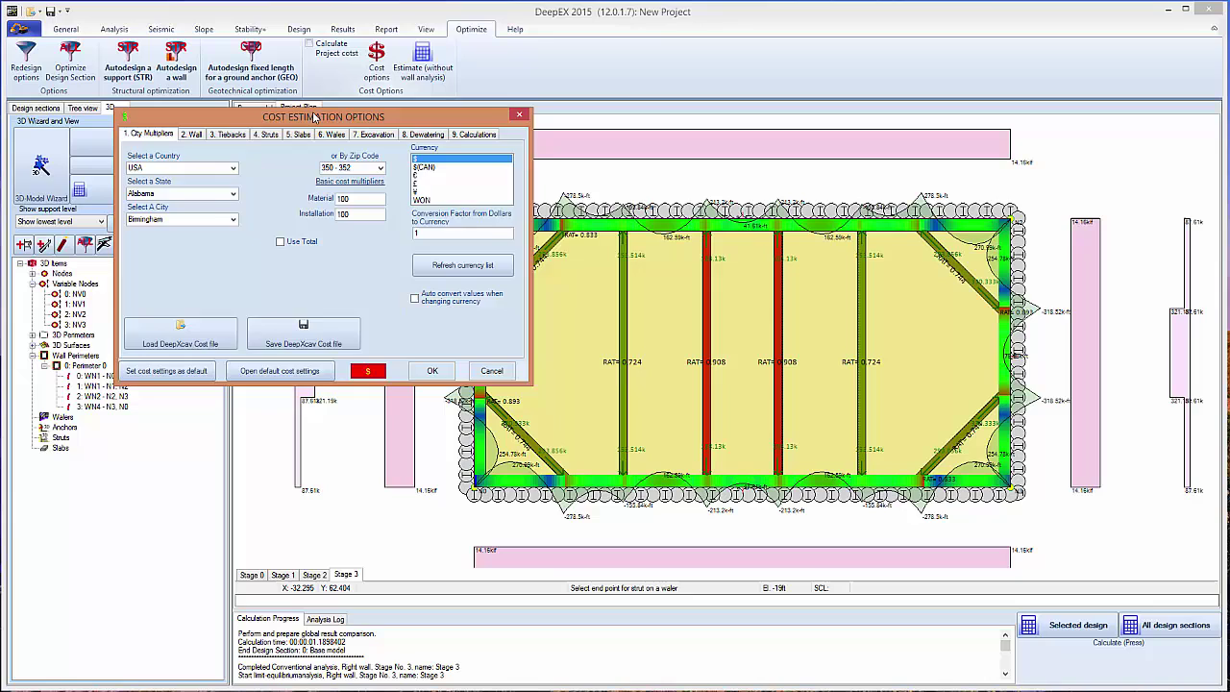
pyautogui.click(329, 193)
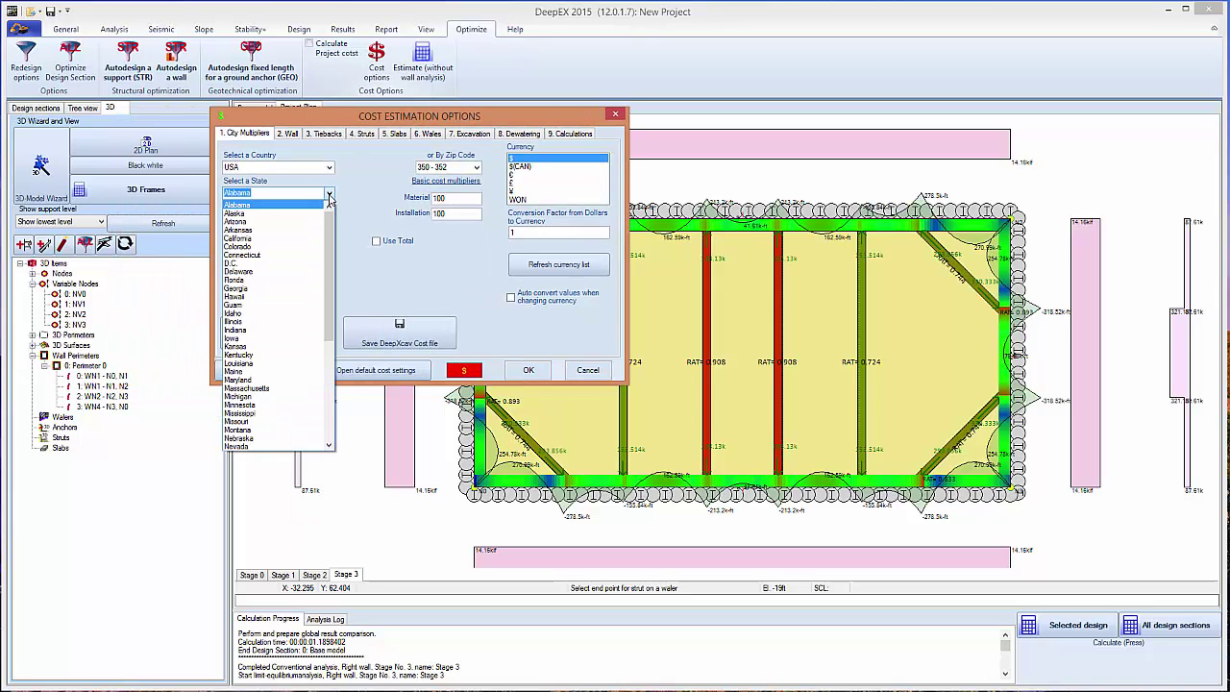
pyautogui.click(329, 197)
pyautogui.click(329, 197)
pyautogui.click(356, 192)
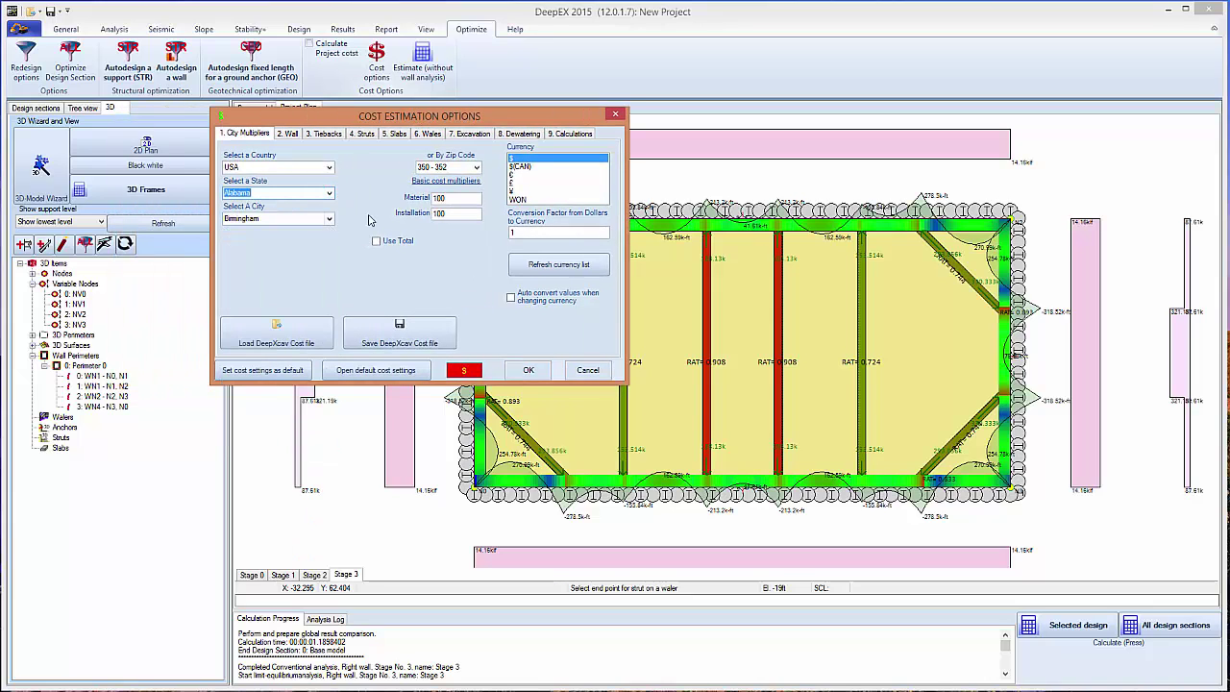
# Step: Review the cost settings for wall, tiebacks, struts, slabs, wales, excavation, dewatering and calculations, and close the options without changes
pyautogui.click(289, 135)
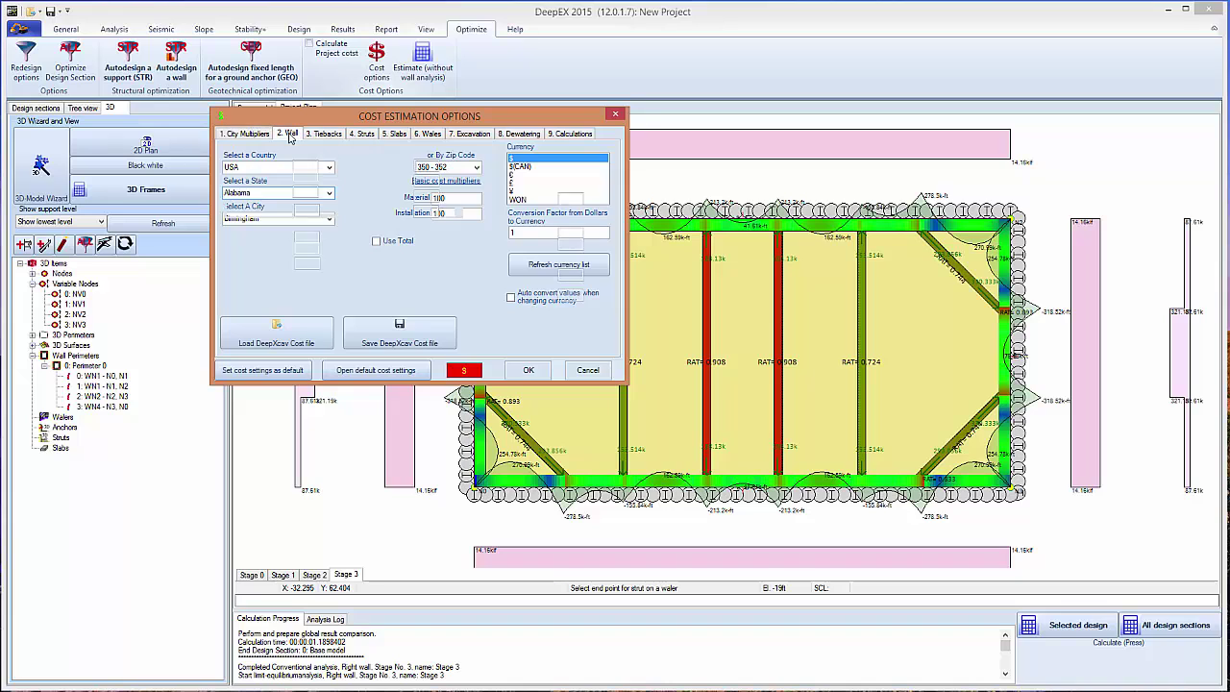
pyautogui.click(326, 134)
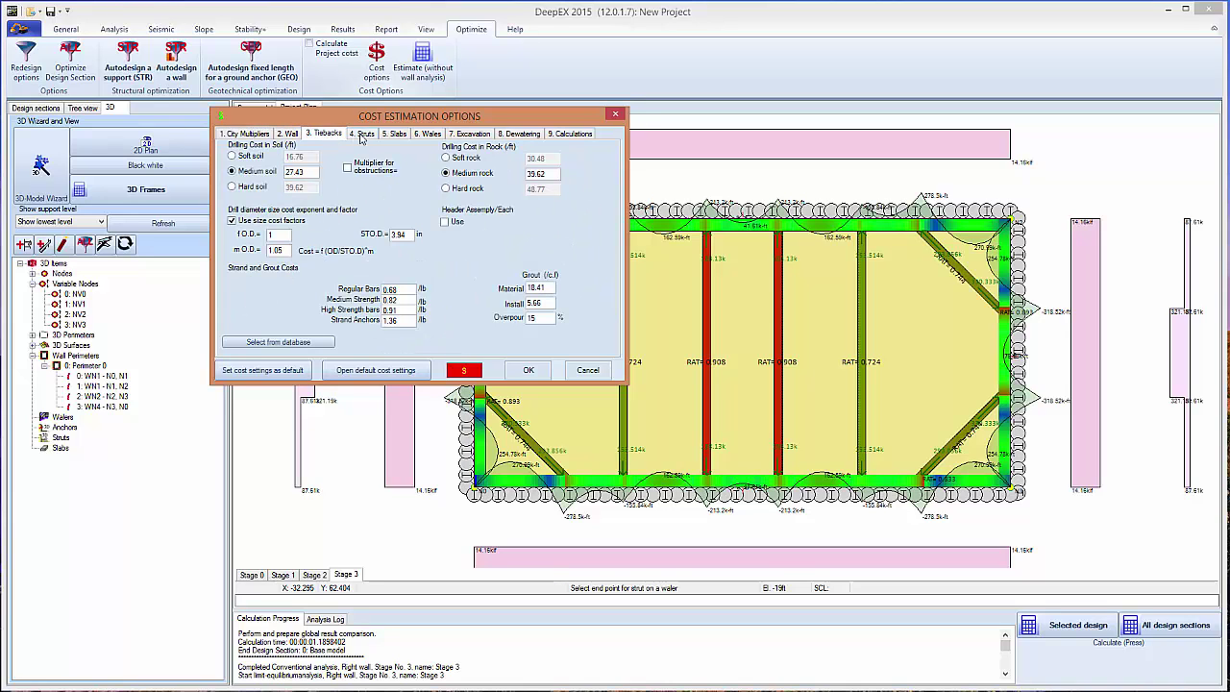
pyautogui.click(364, 135)
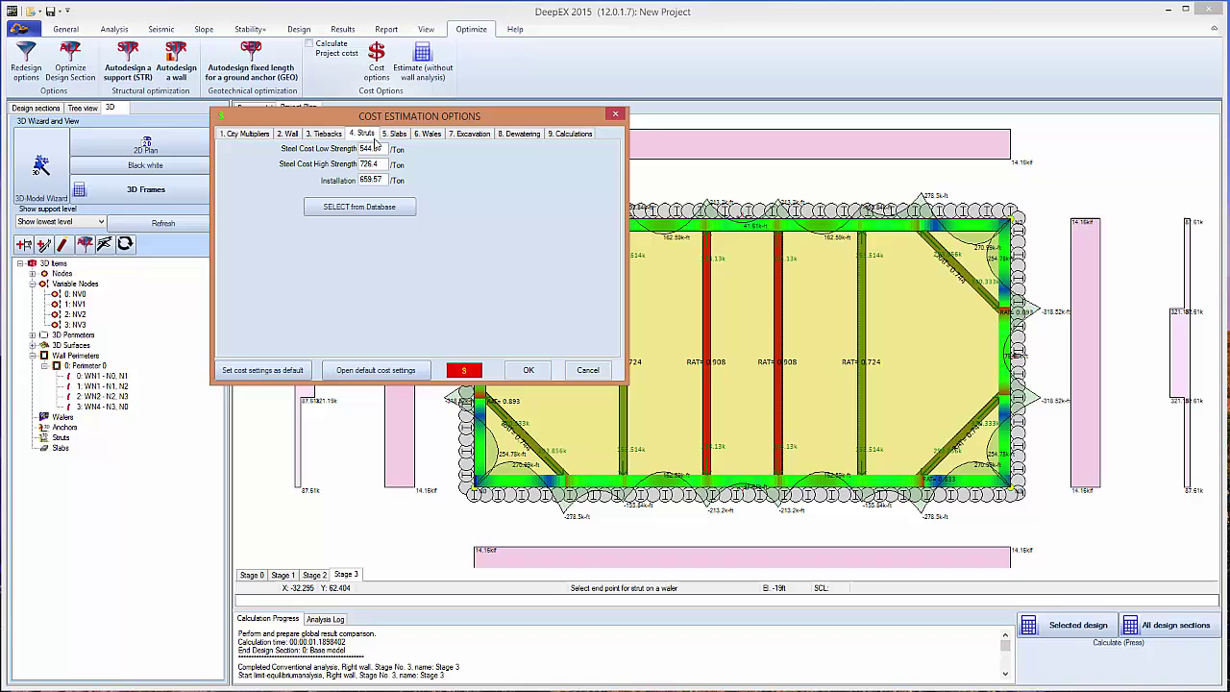
pyautogui.click(399, 135)
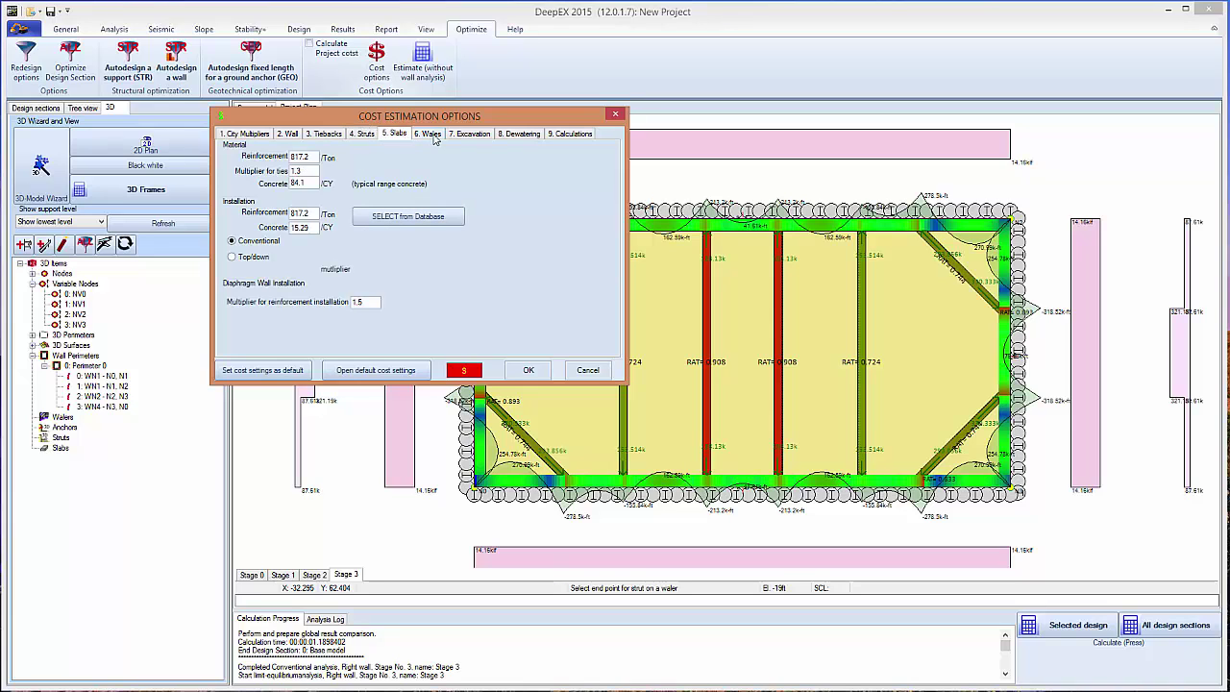
pyautogui.click(432, 136)
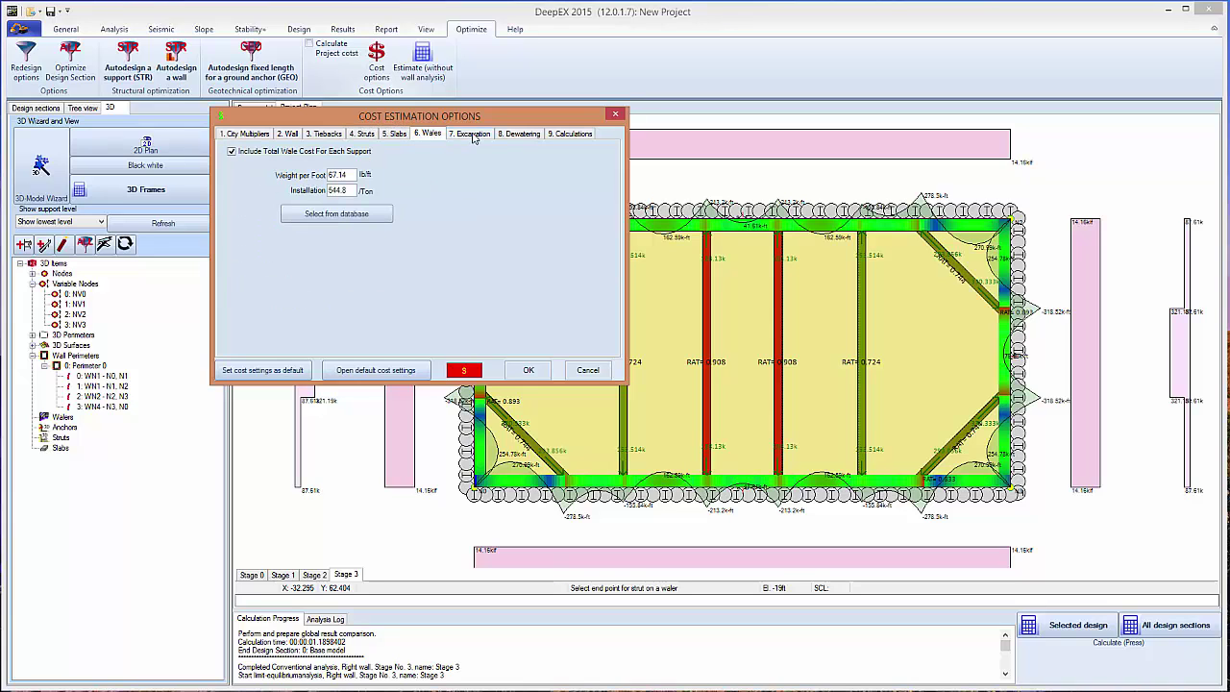
pyautogui.click(473, 136)
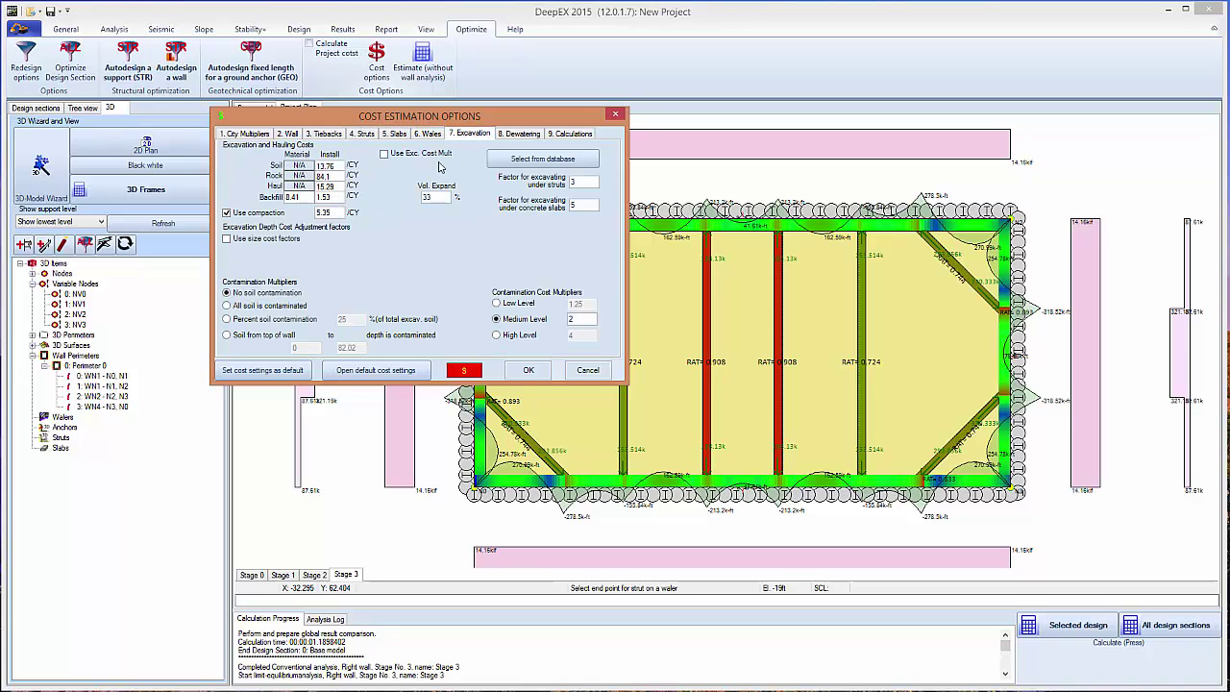
pyautogui.click(520, 134)
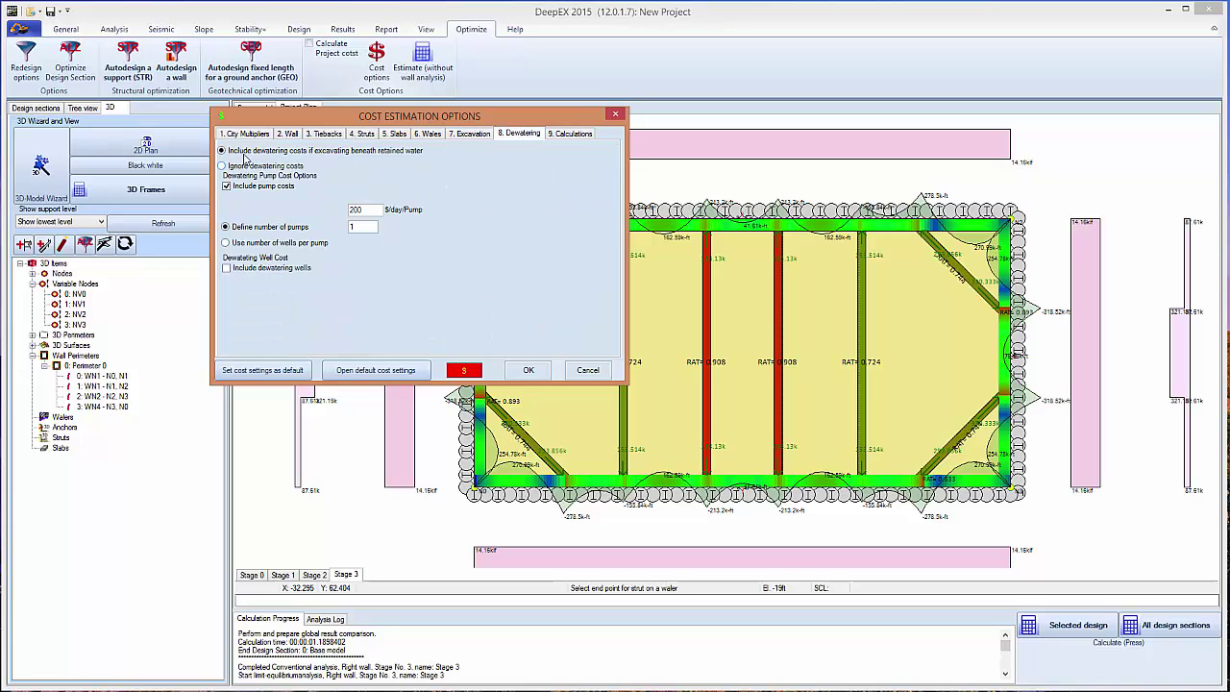
pyautogui.click(571, 141)
pyautogui.click(510, 140)
pyautogui.click(252, 139)
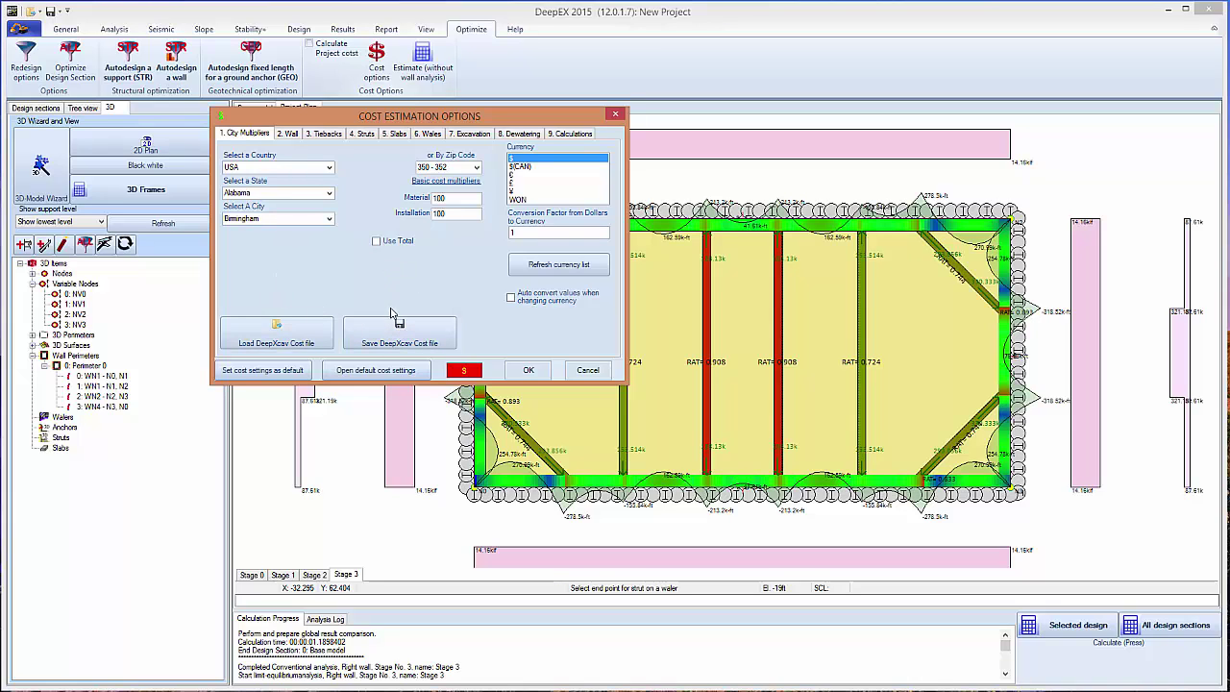
pyautogui.click(616, 115)
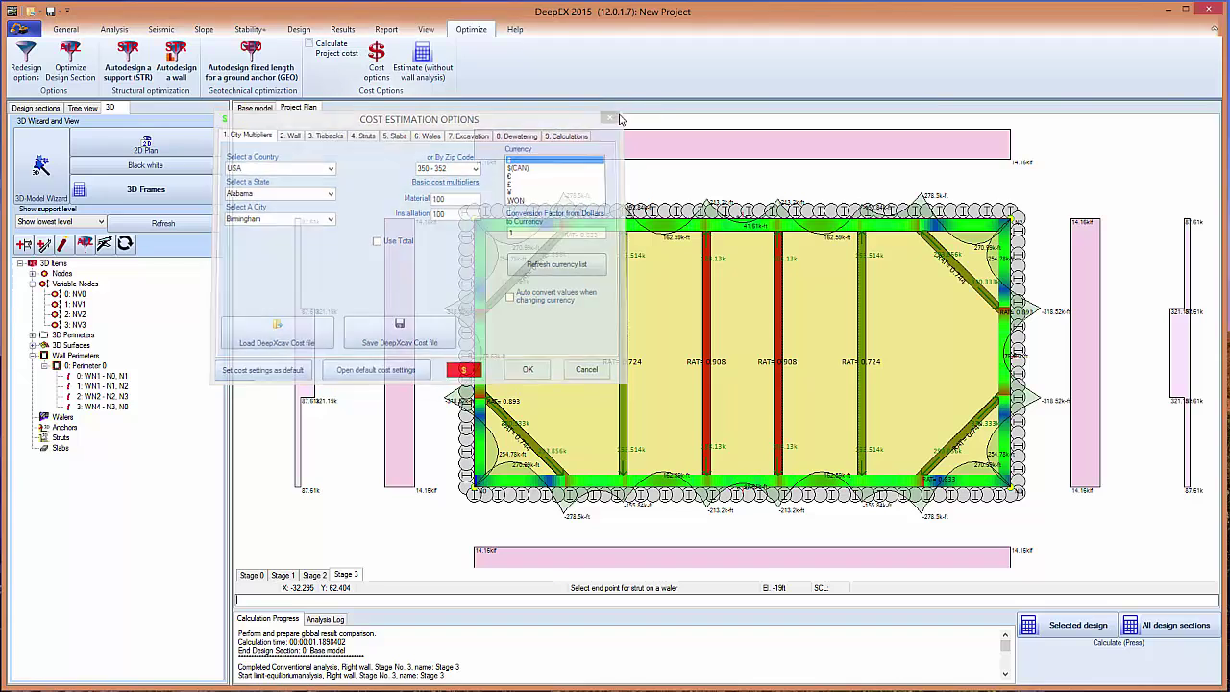